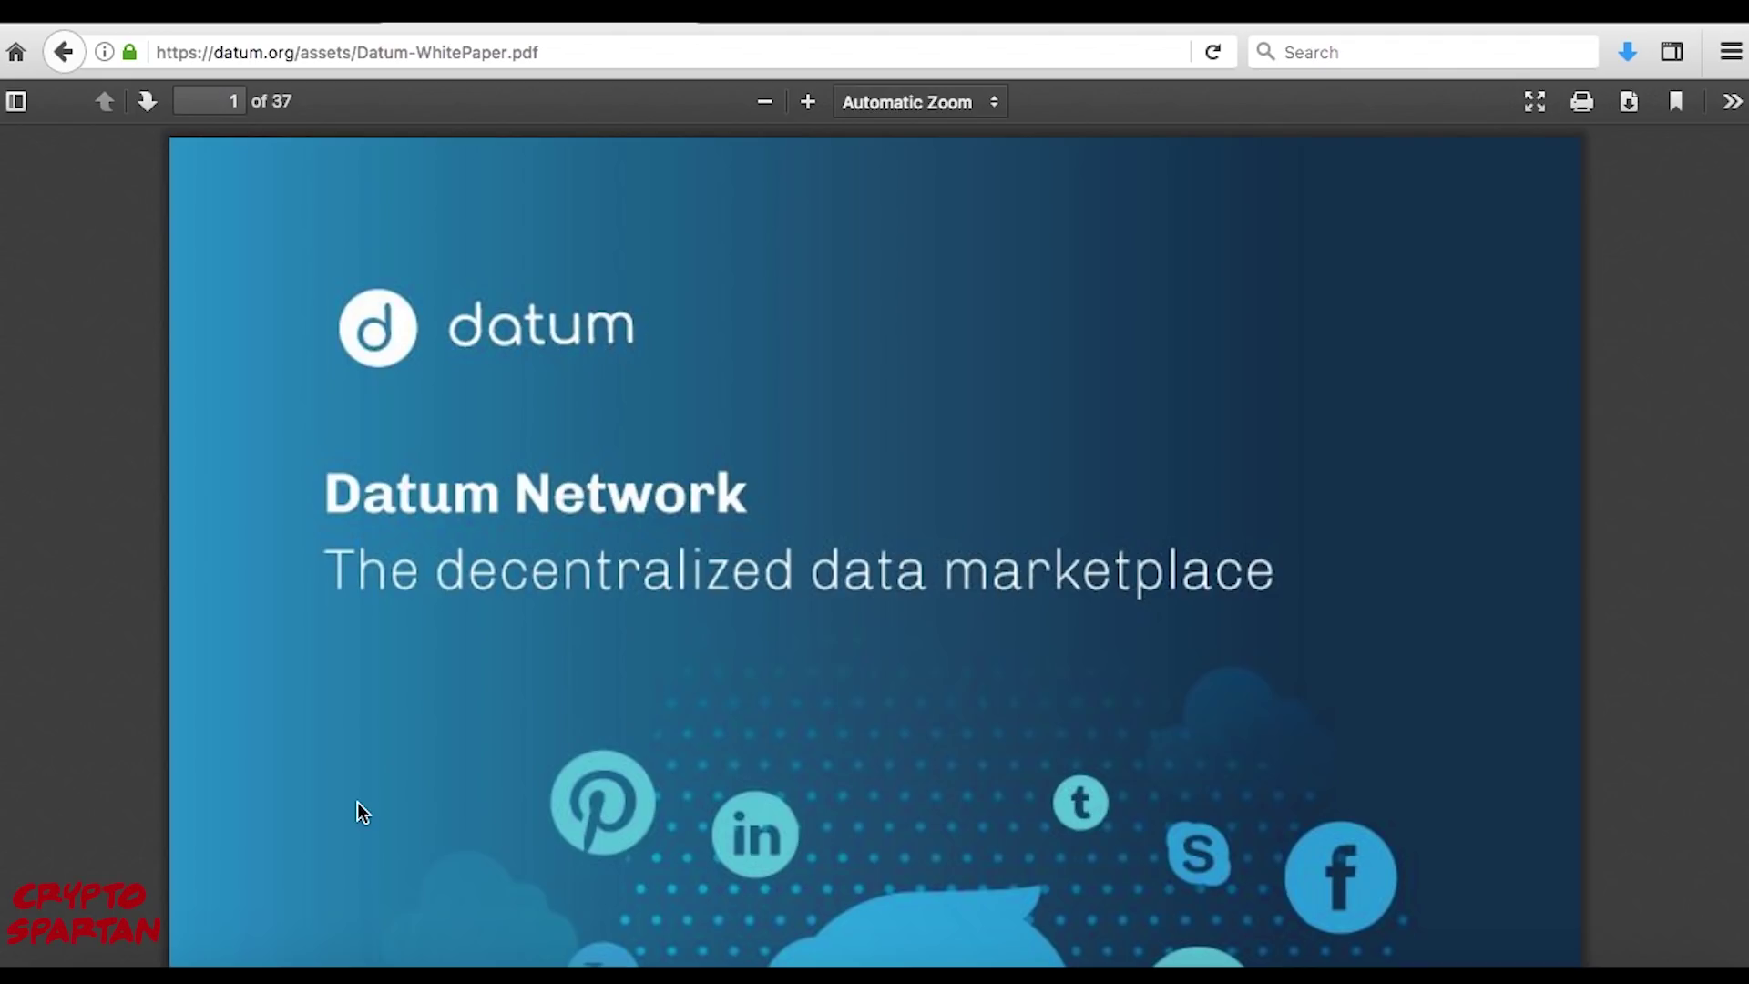
scroll(326, 832, down, 1)
scroll(326, 832, down, 1)
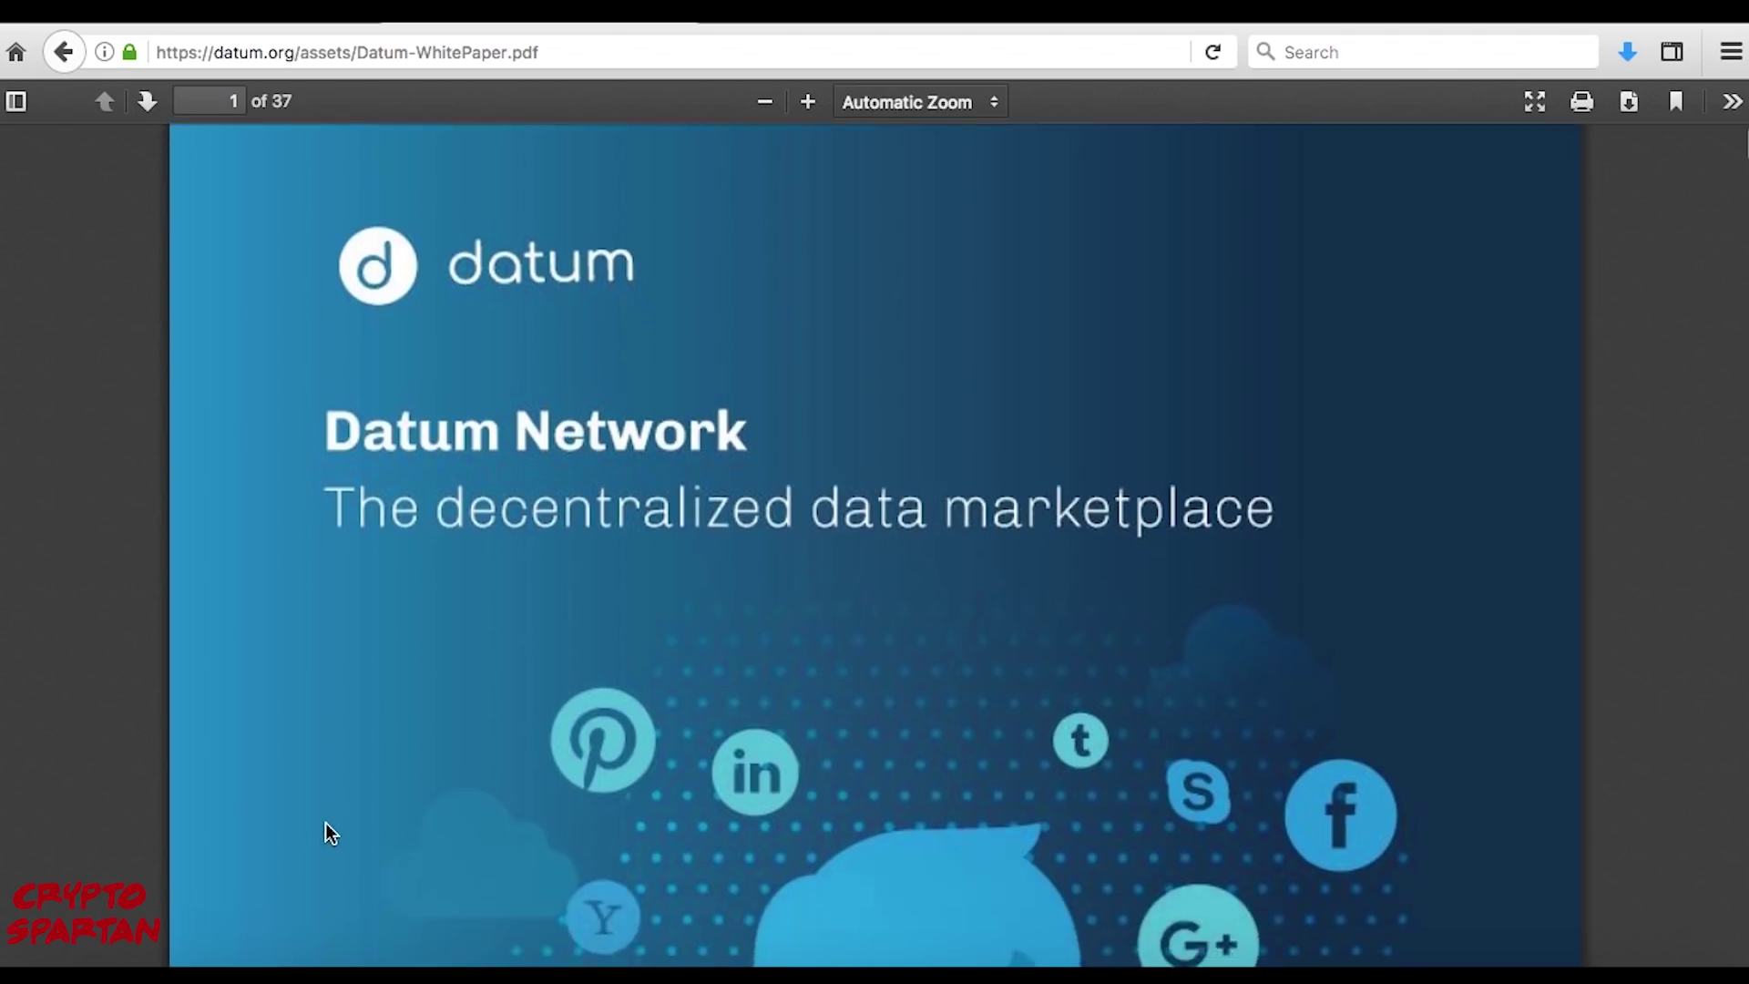
scroll(325, 832, down, 1)
scroll(326, 831, down, 1)
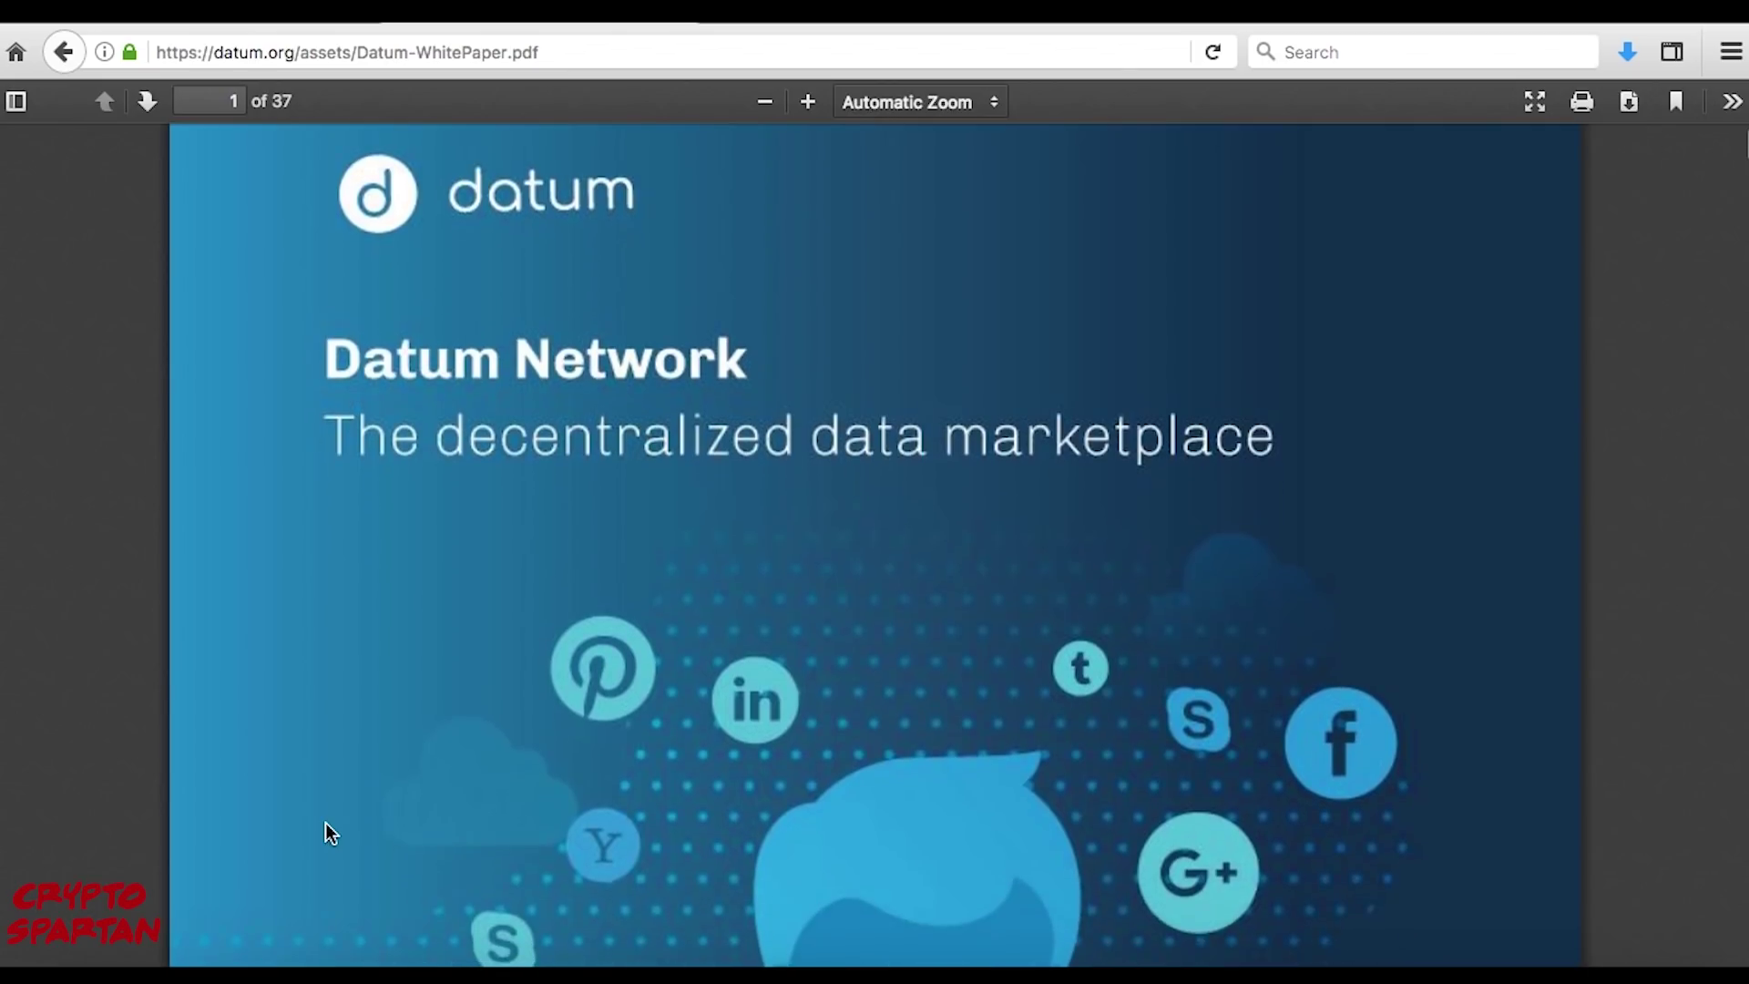
scroll(326, 832, down, 2)
scroll(325, 831, down, 2)
scroll(325, 831, down, 1)
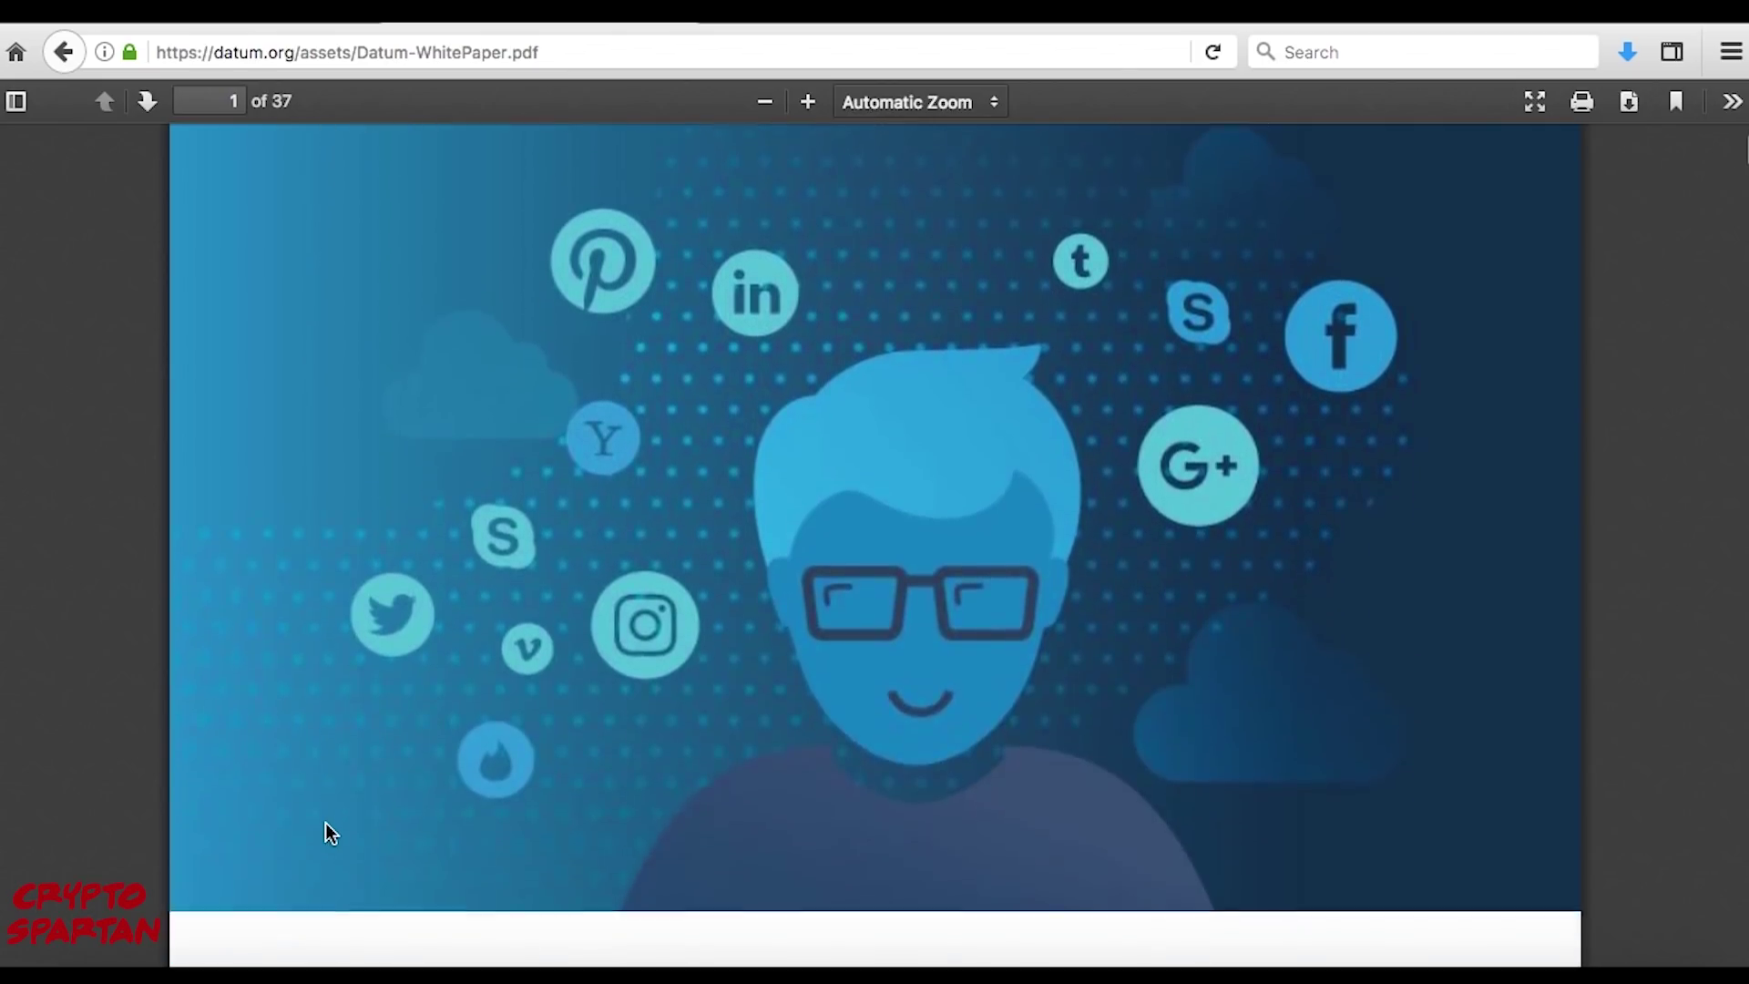
scroll(326, 831, up, 1)
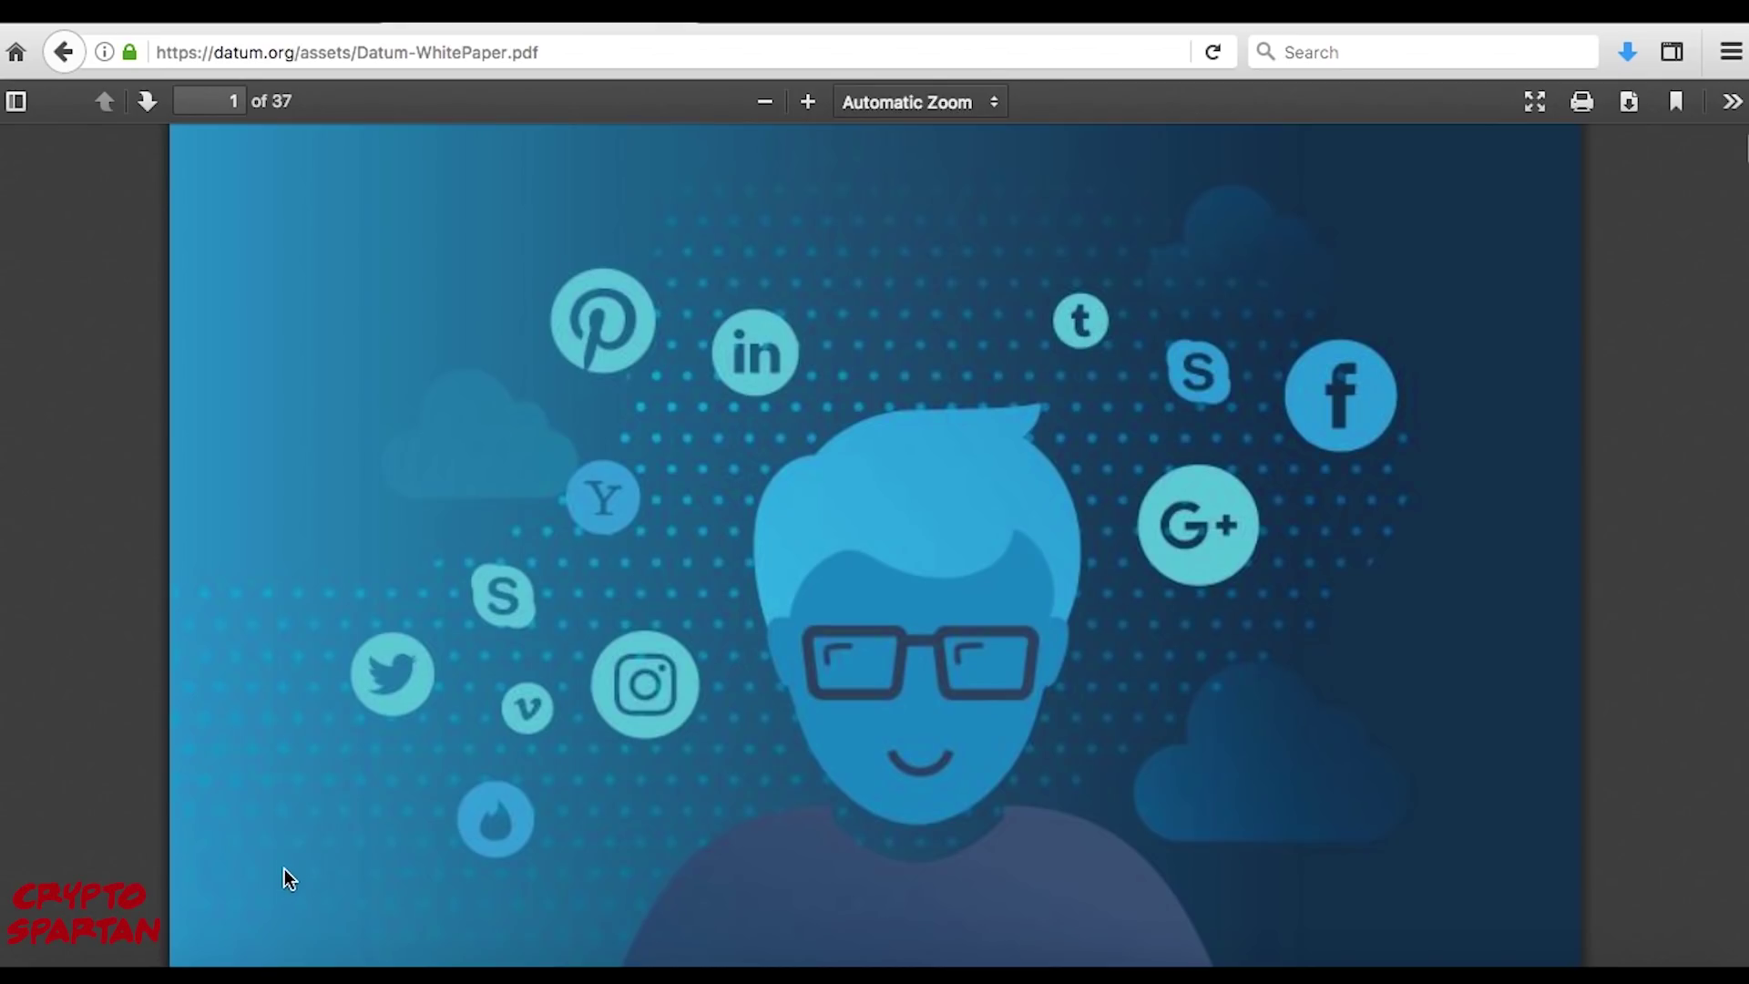
scroll(284, 874, up, 3)
scroll(284, 874, up, 2)
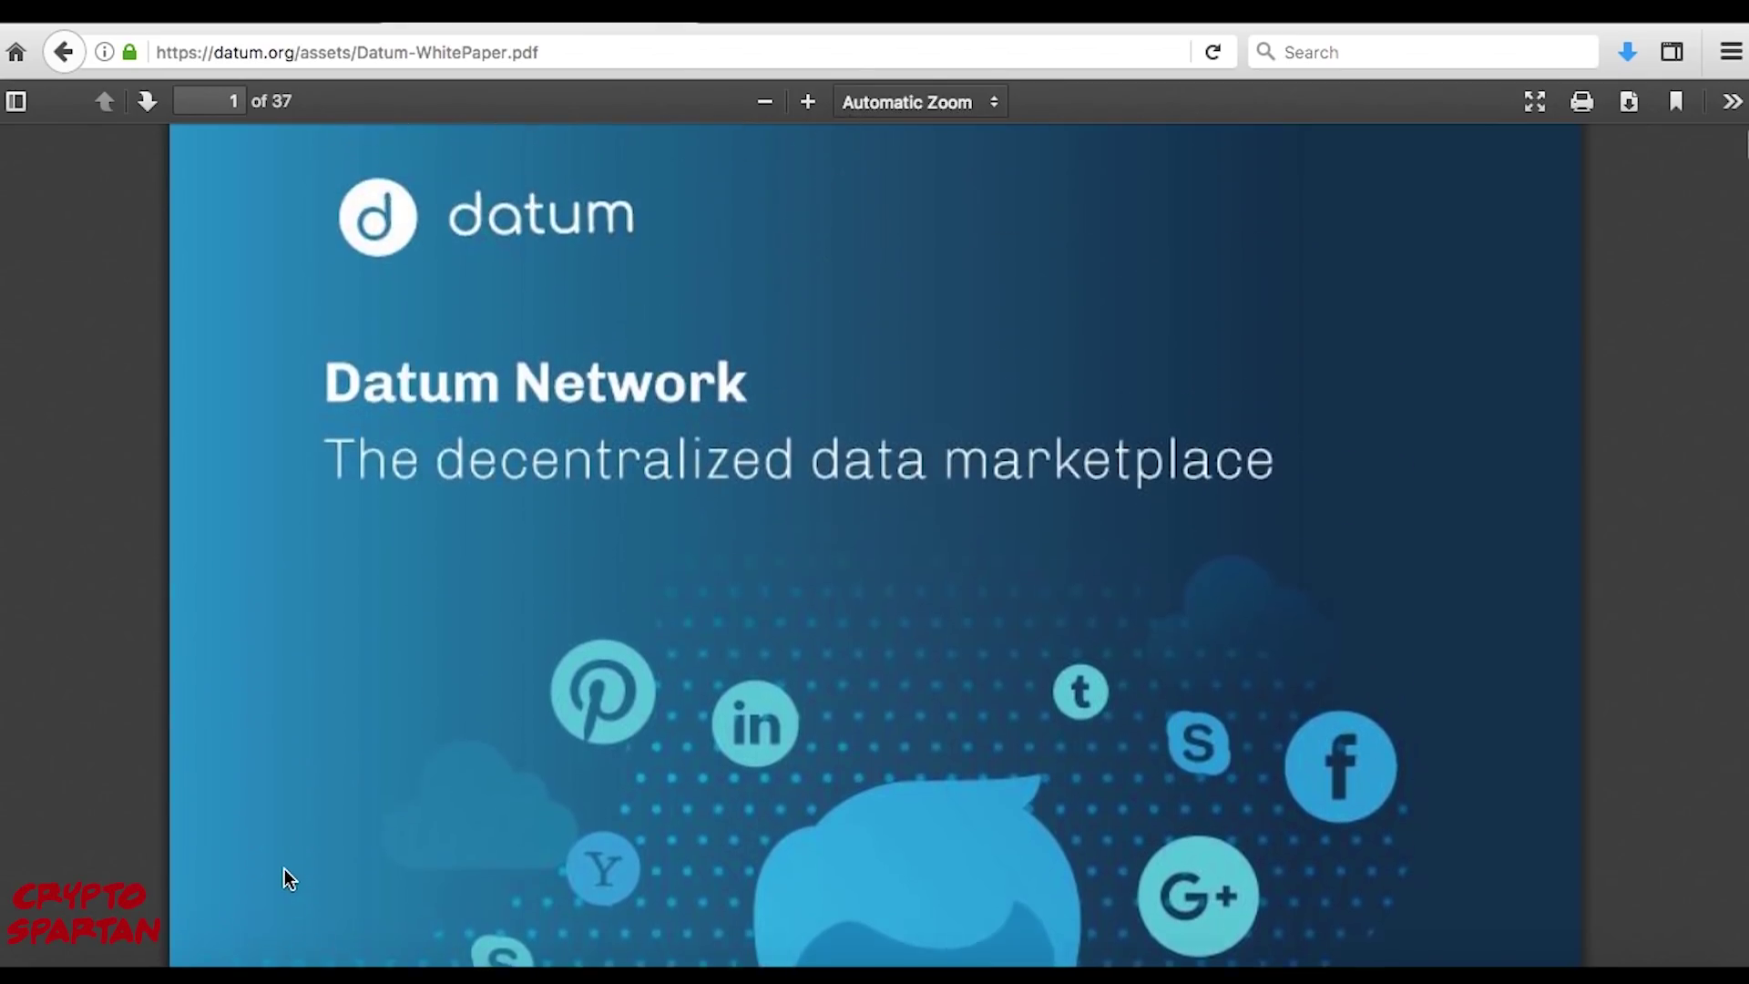
scroll(285, 874, up, 1)
scroll(284, 875, up, 1)
scroll(285, 874, up, 1)
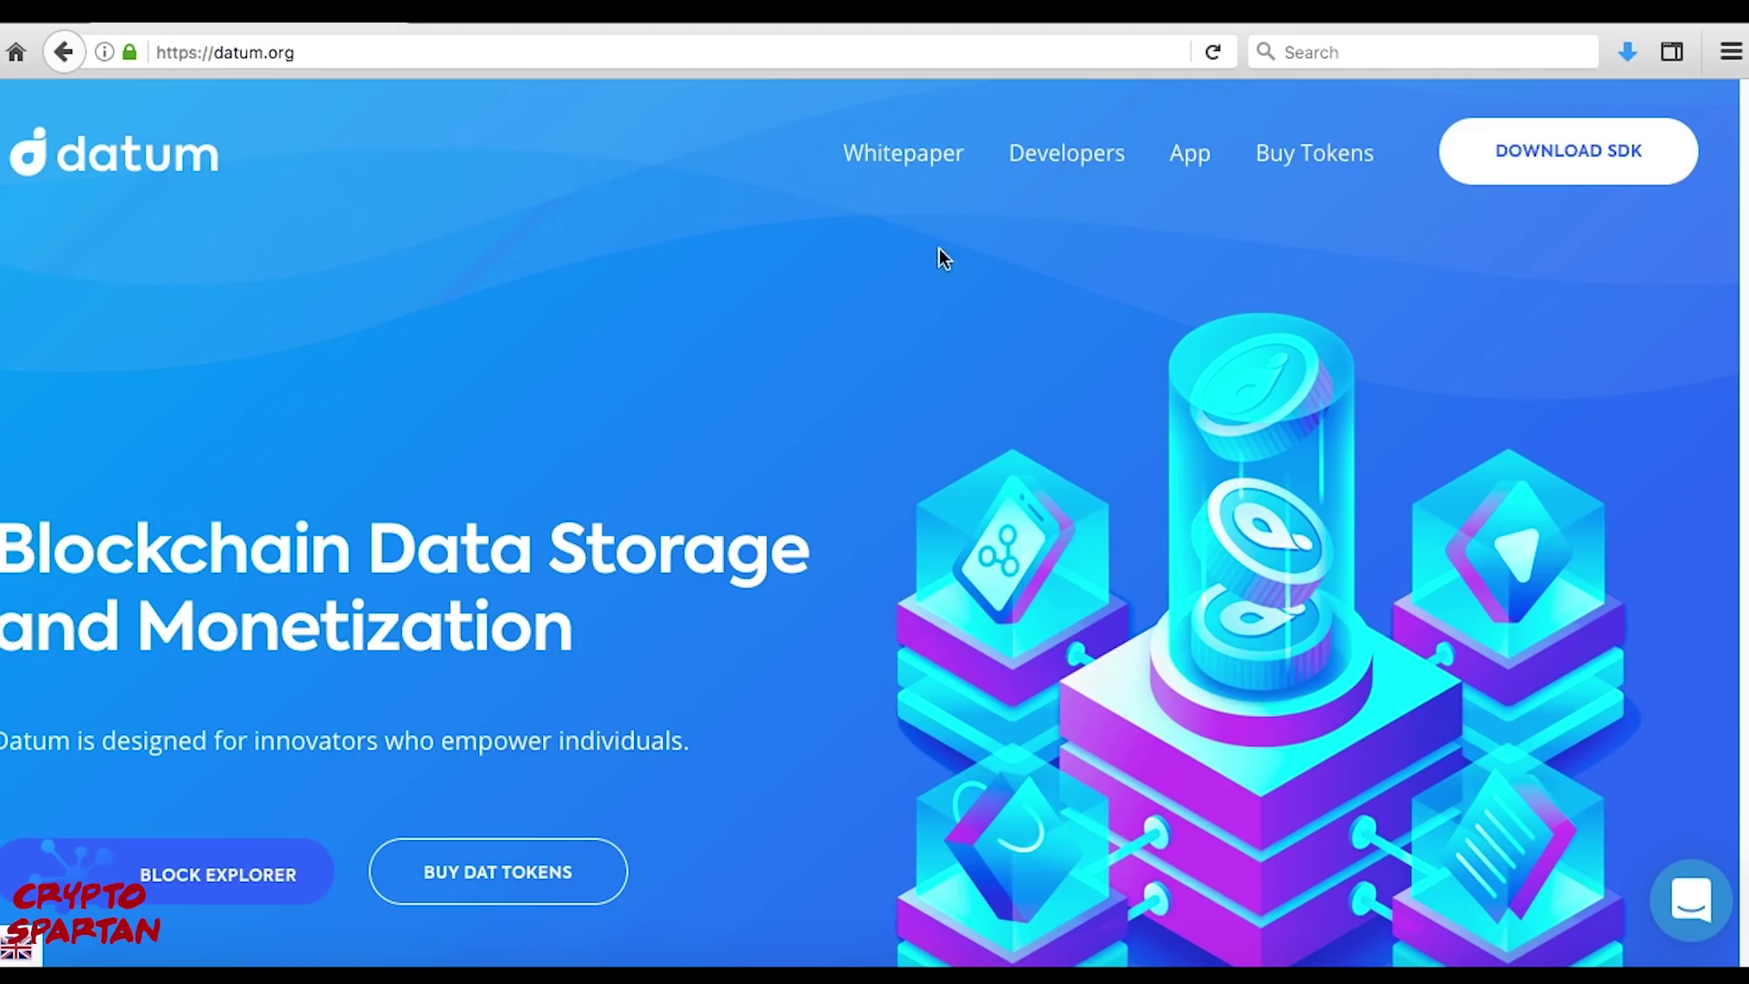
Visit r/datumnetwork and Datum's Facebook page, then return to the whitepaper cover page
click(843, 24)
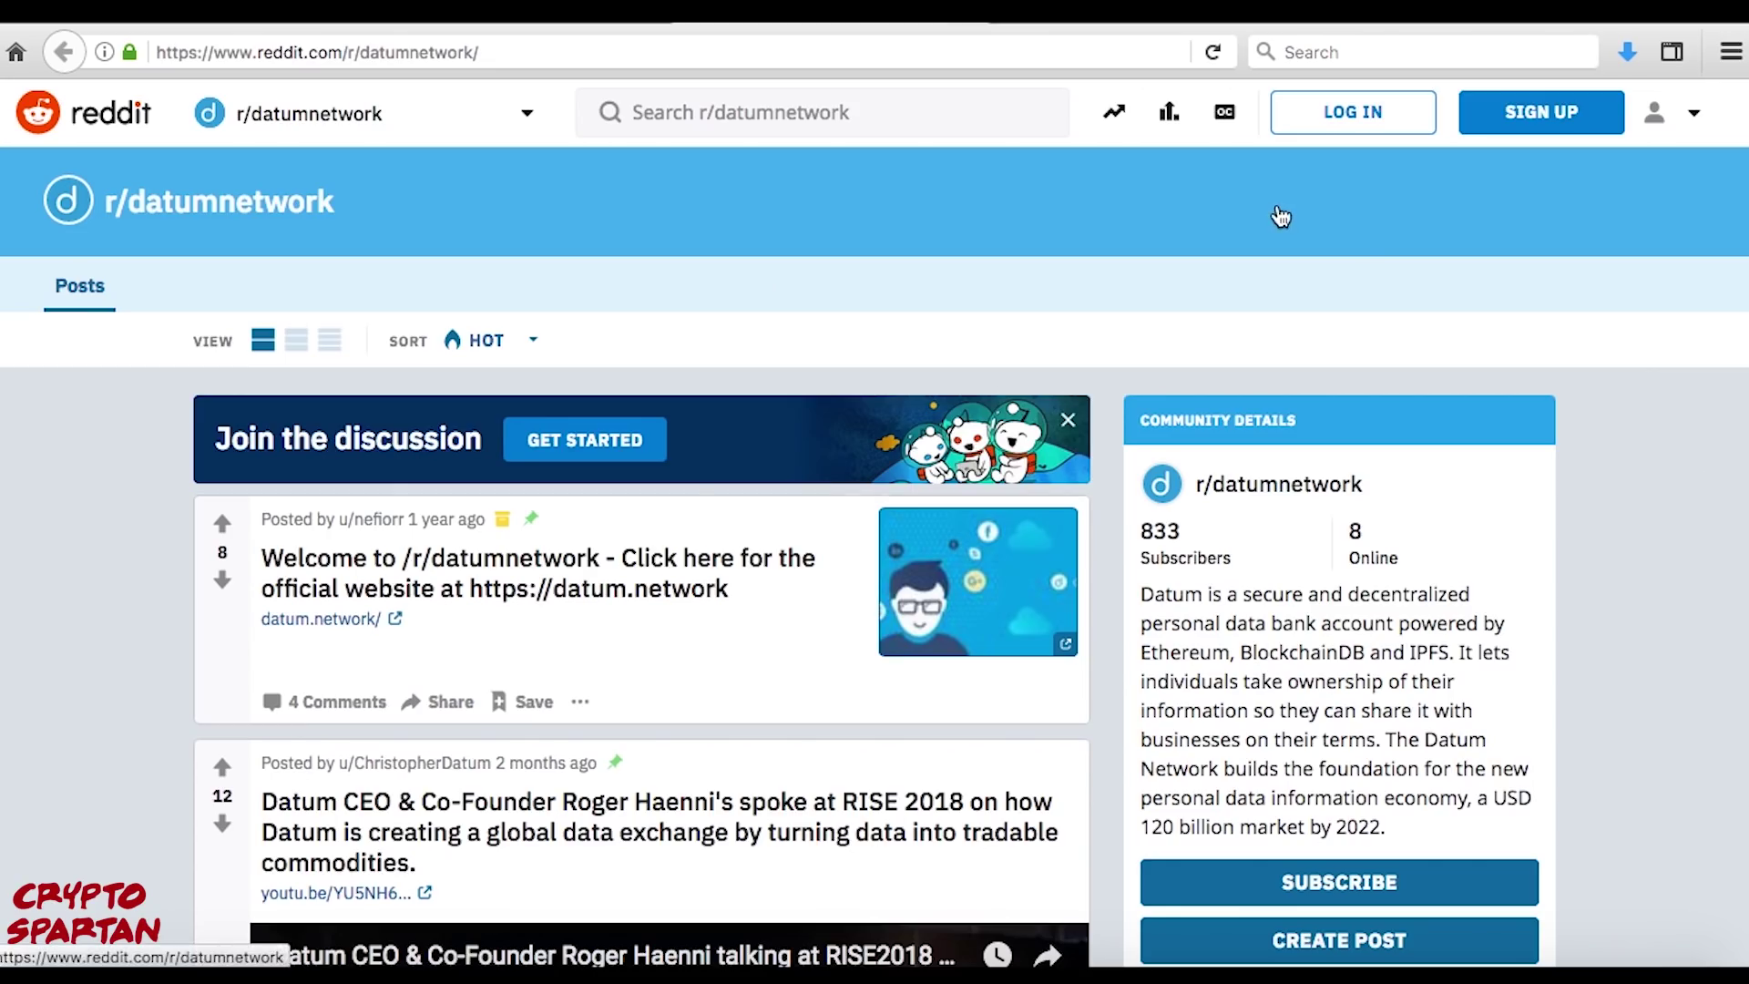
click(1094, 19)
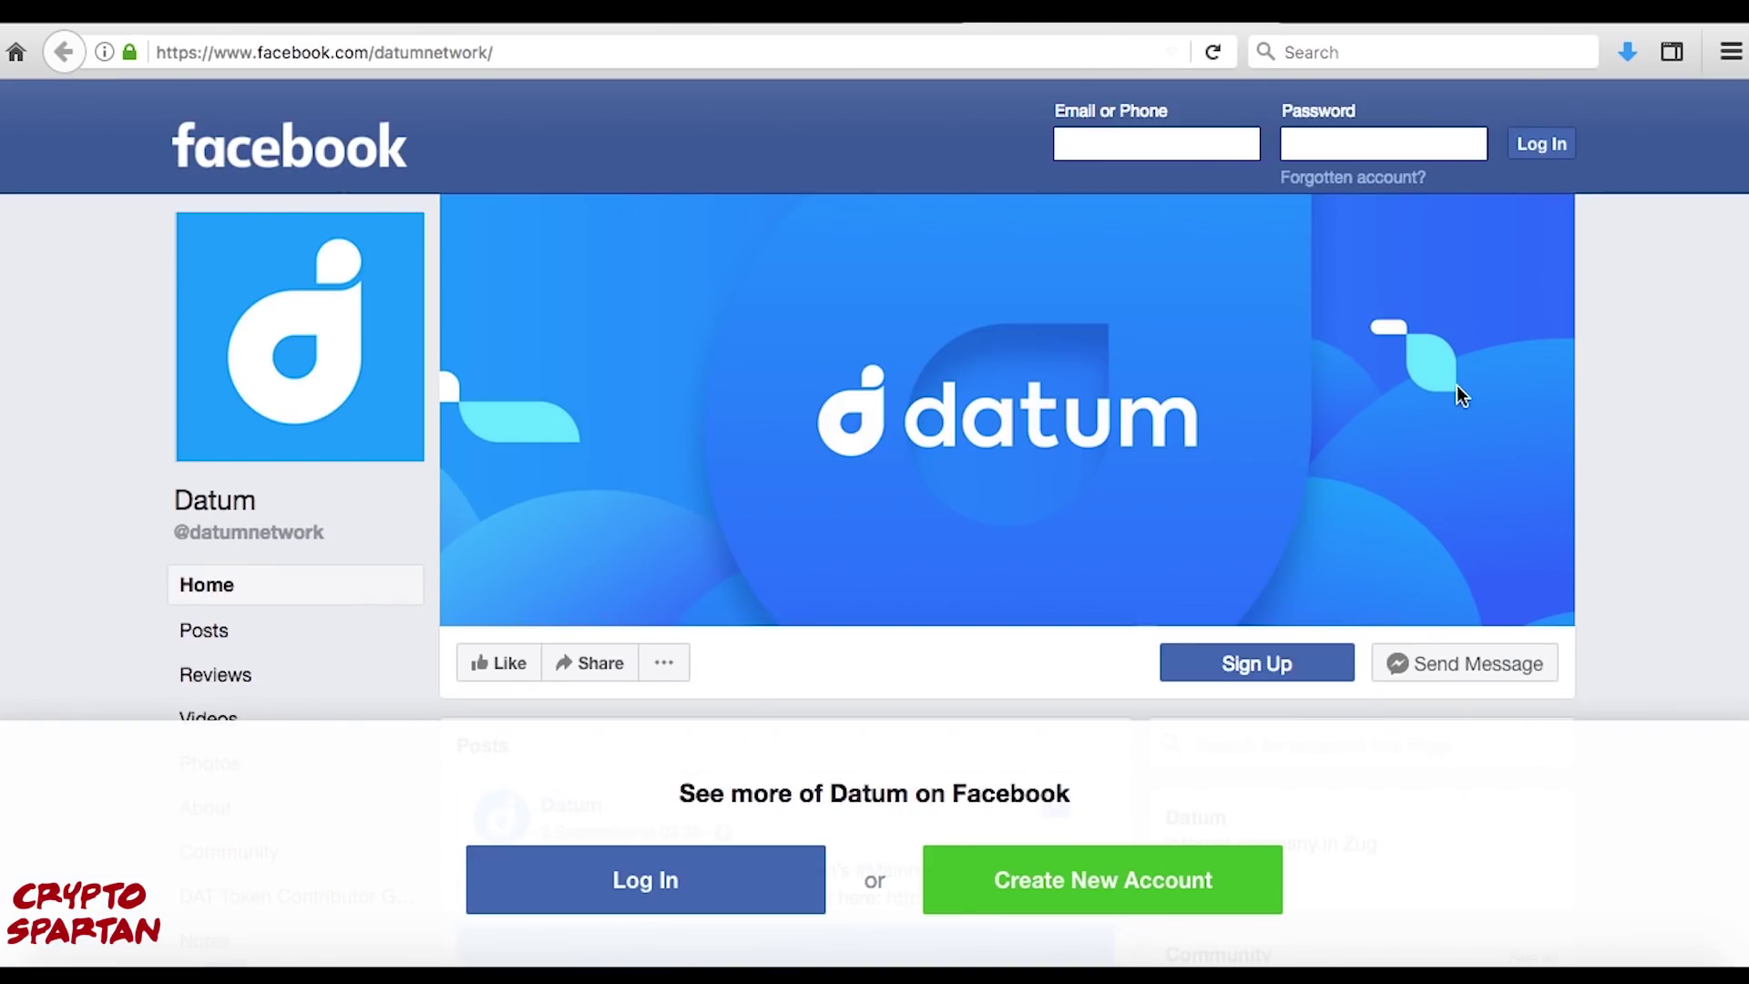
click(585, 23)
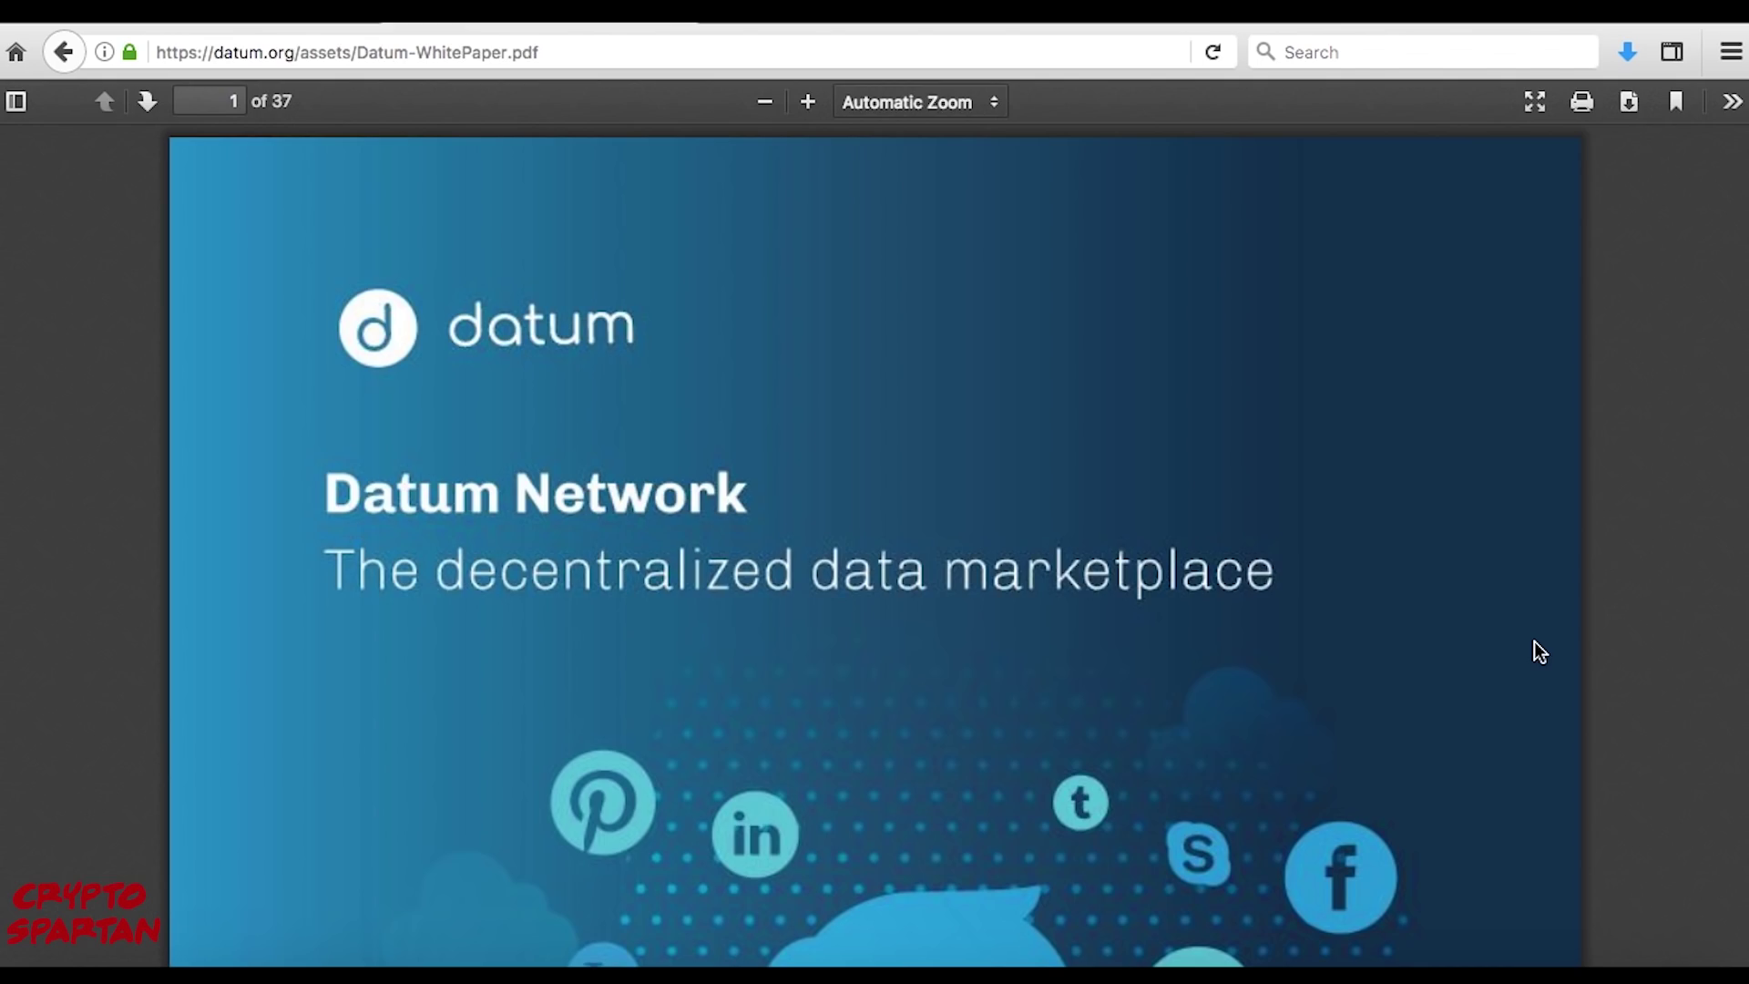
scroll(1492, 572, down, 4)
scroll(1493, 571, down, 5)
scroll(1492, 570, down, 5)
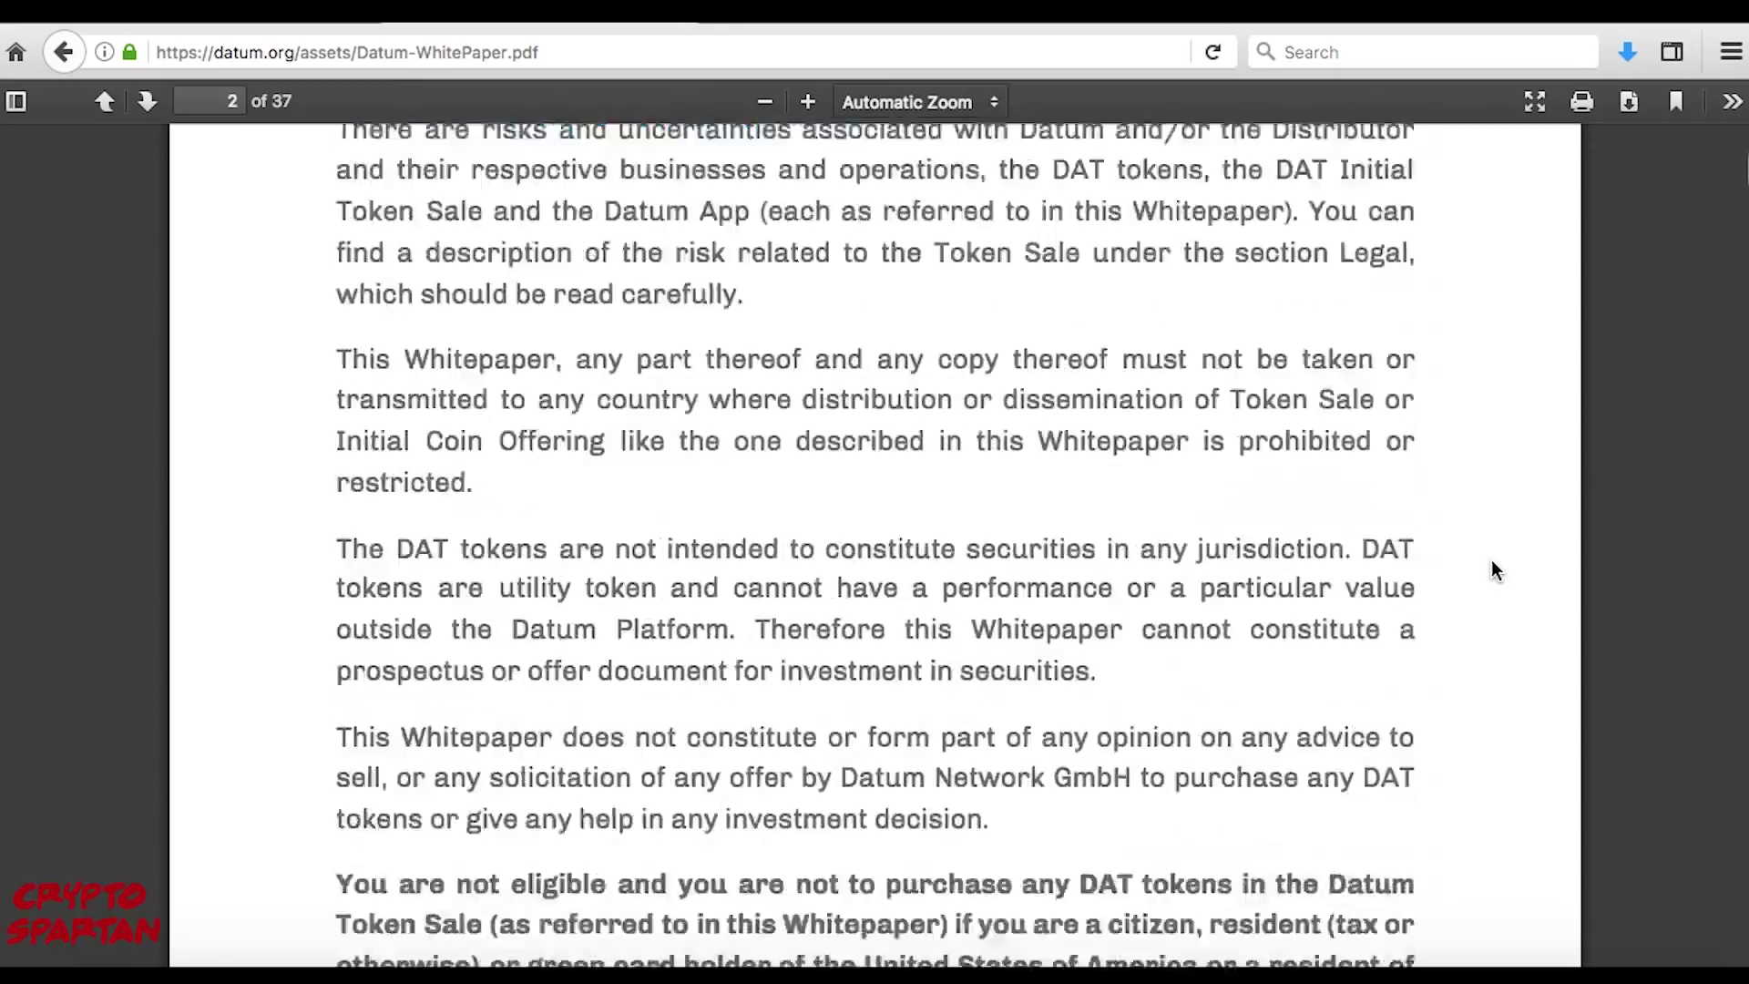
scroll(1493, 572, up, 5)
scroll(1492, 571, down, 5)
scroll(1492, 571, up, 10)
scroll(1493, 571, up, 5)
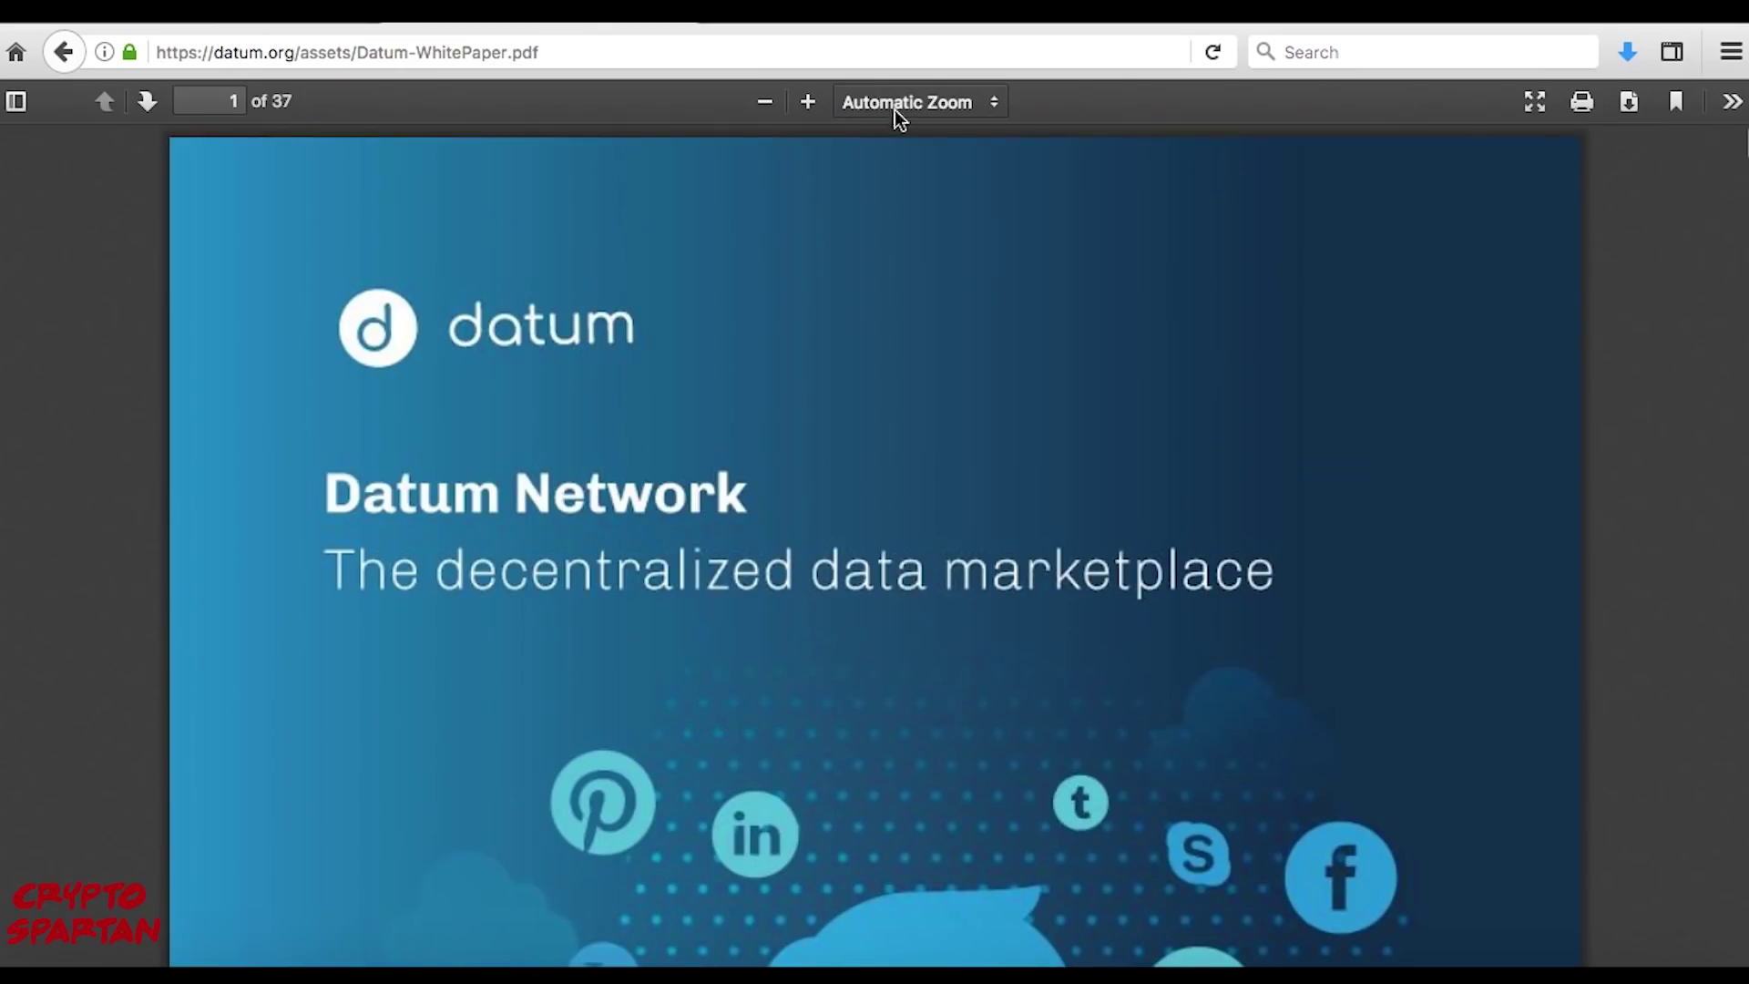
key(alt+Left)
scroll(951, 516, down, 3)
scroll(953, 516, down, 5)
scroll(953, 516, down, 5)
scroll(953, 514, down, 5)
scroll(952, 515, up, 5)
scroll(952, 514, up, 5)
scroll(943, 495, up, 3)
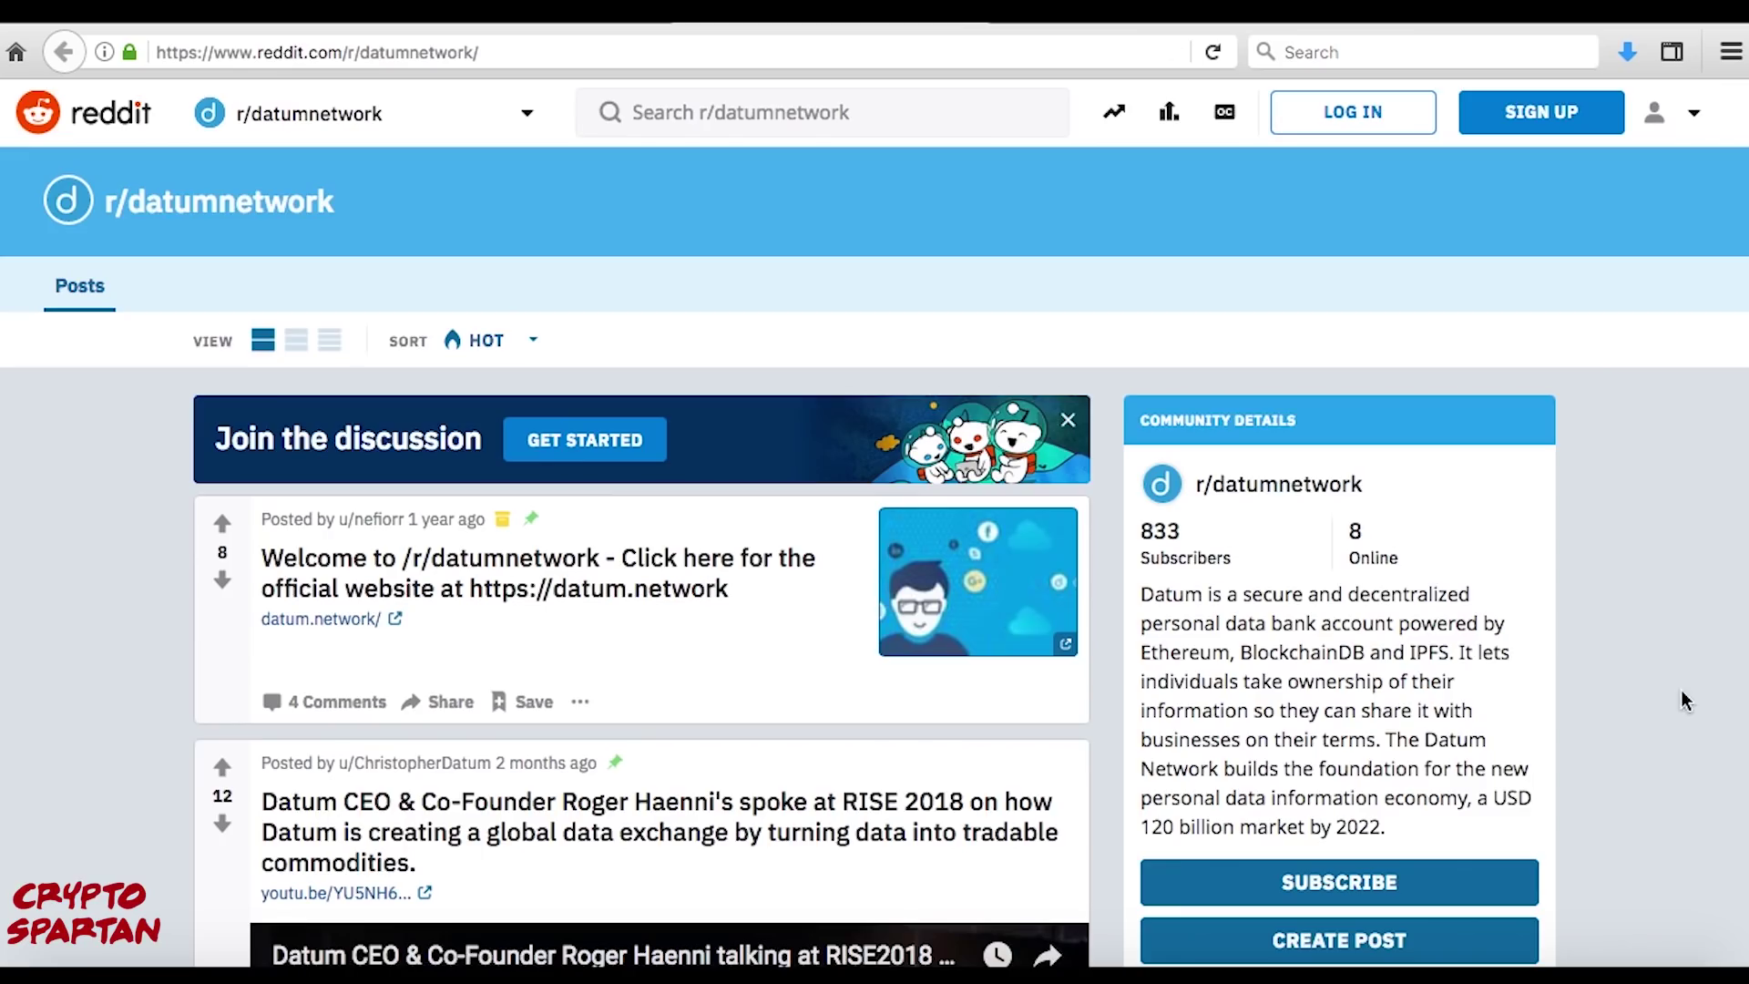
scroll(1640, 702, down, 1)
scroll(1641, 702, down, 5)
scroll(1641, 702, down, 5)
scroll(1640, 703, down, 3)
scroll(1641, 702, down, 3)
scroll(1639, 703, up, 9)
scroll(1640, 711, up, 6)
scroll(1641, 711, up, 1)
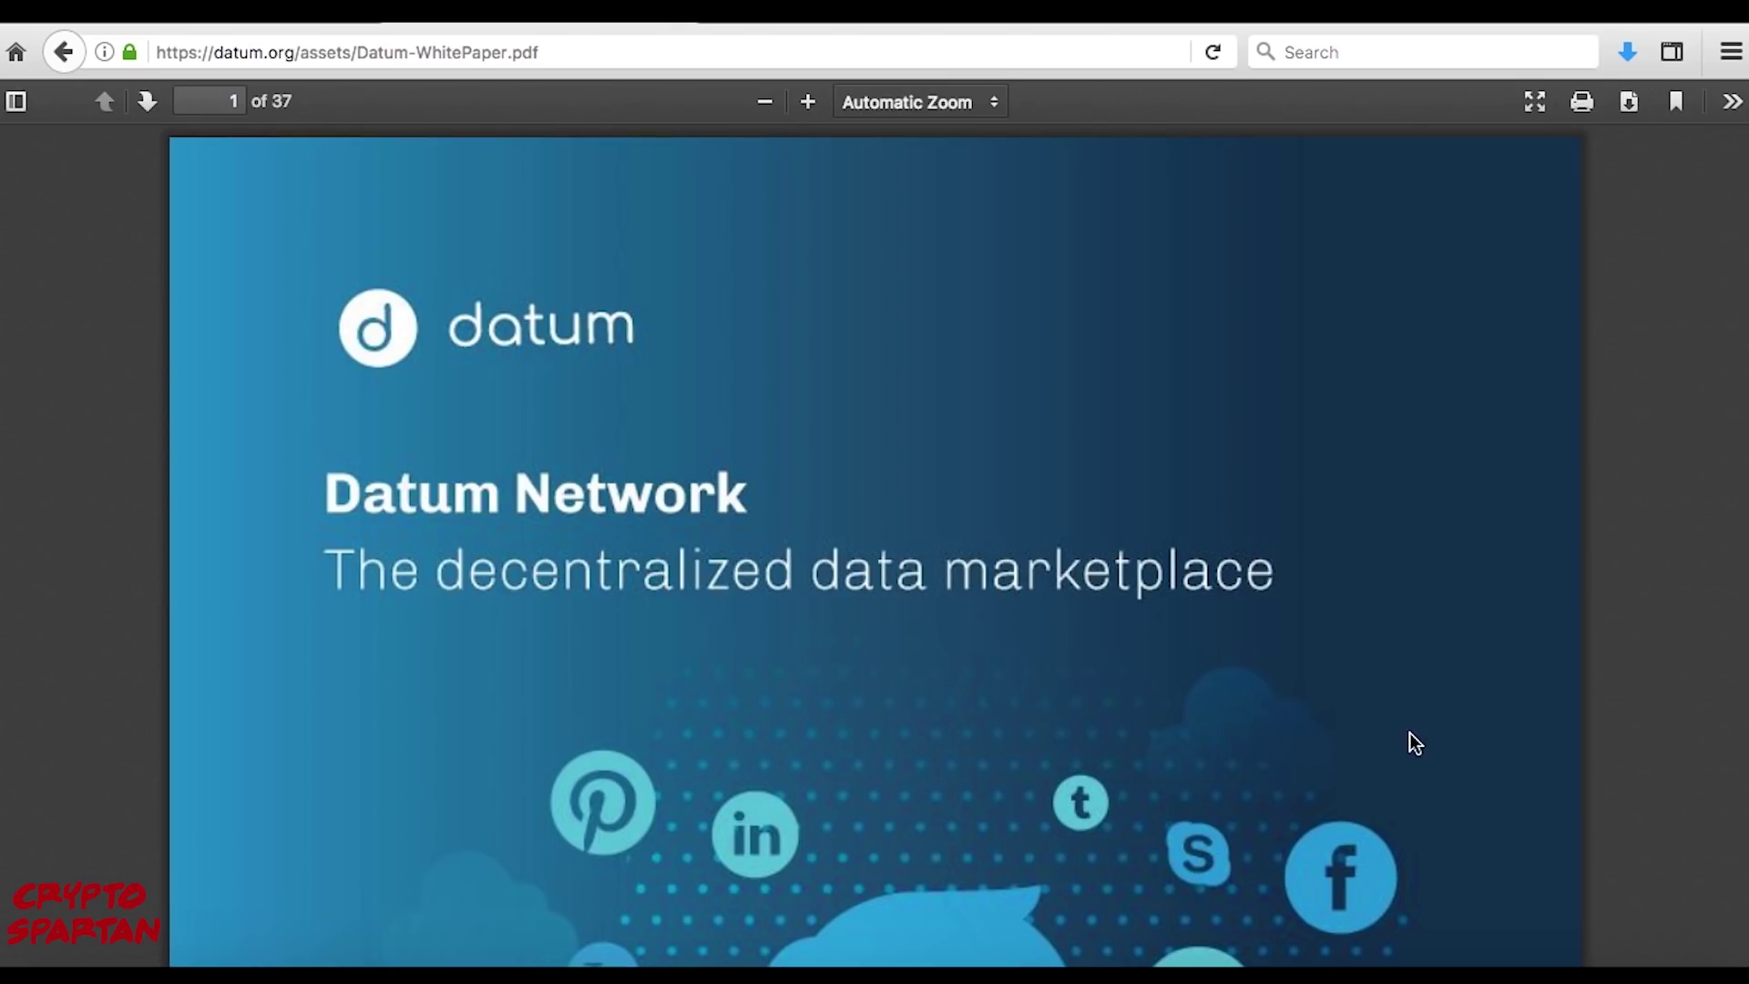
scroll(1402, 744, down, 1)
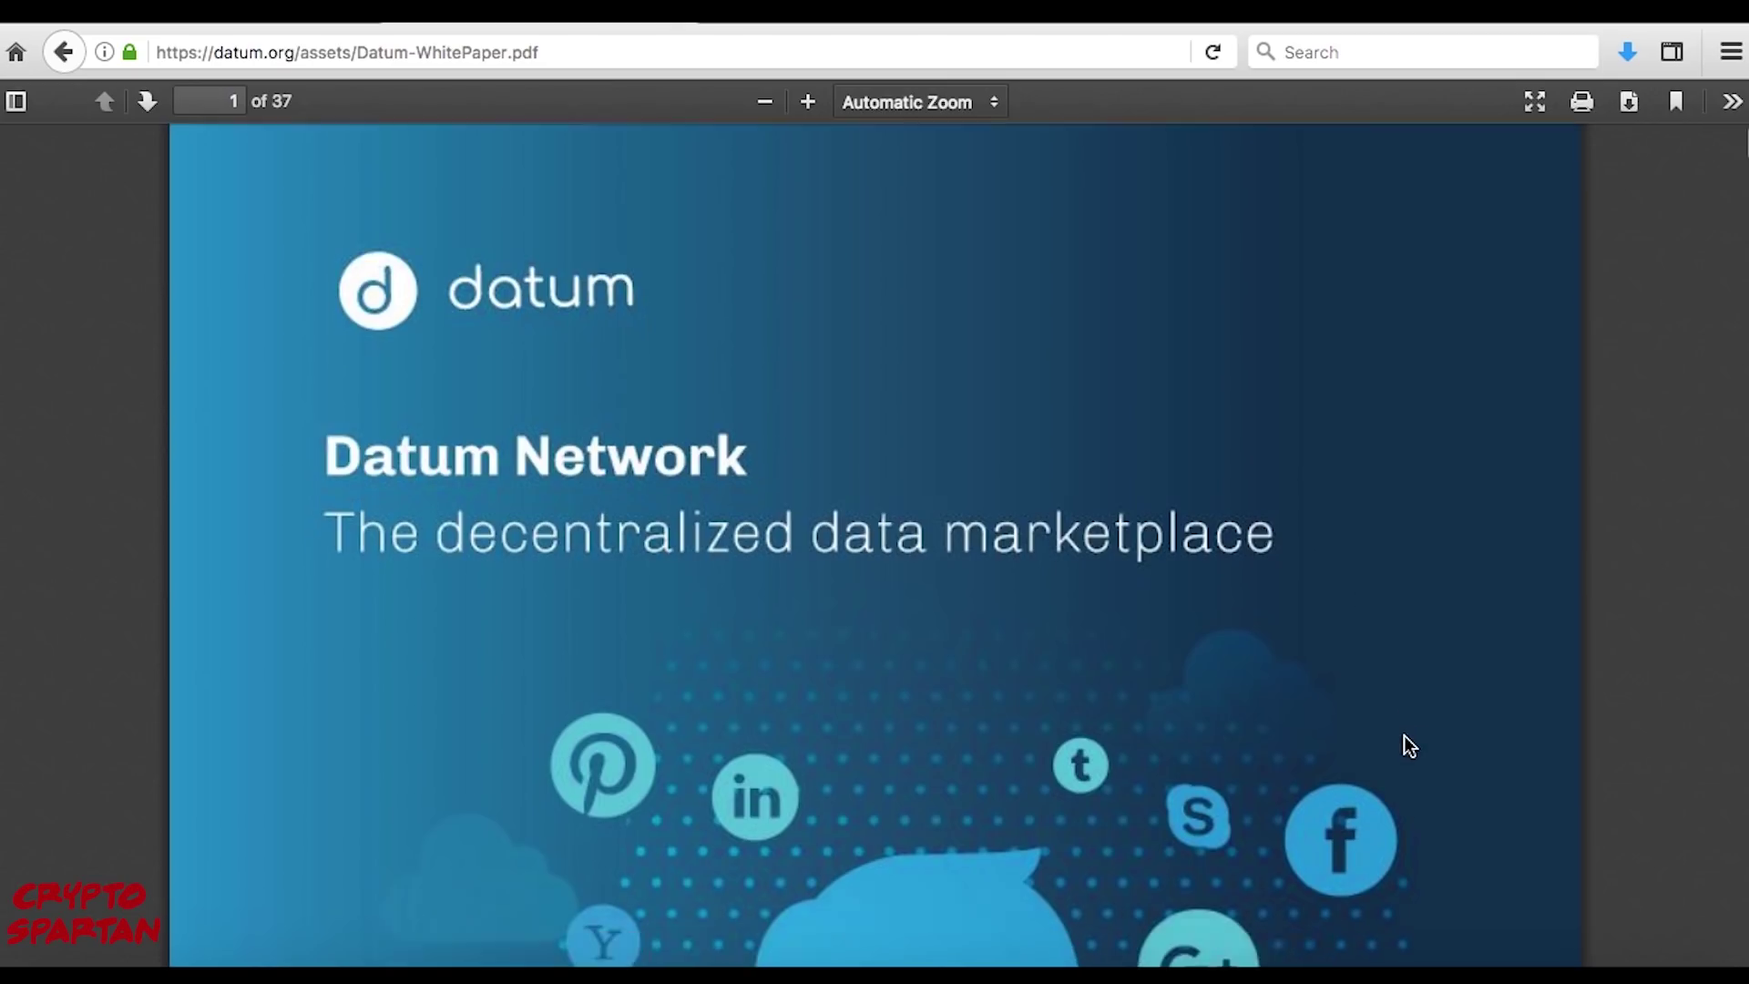
scroll(1403, 745, down, 1)
scroll(1404, 744, down, 1)
scroll(1402, 744, down, 1)
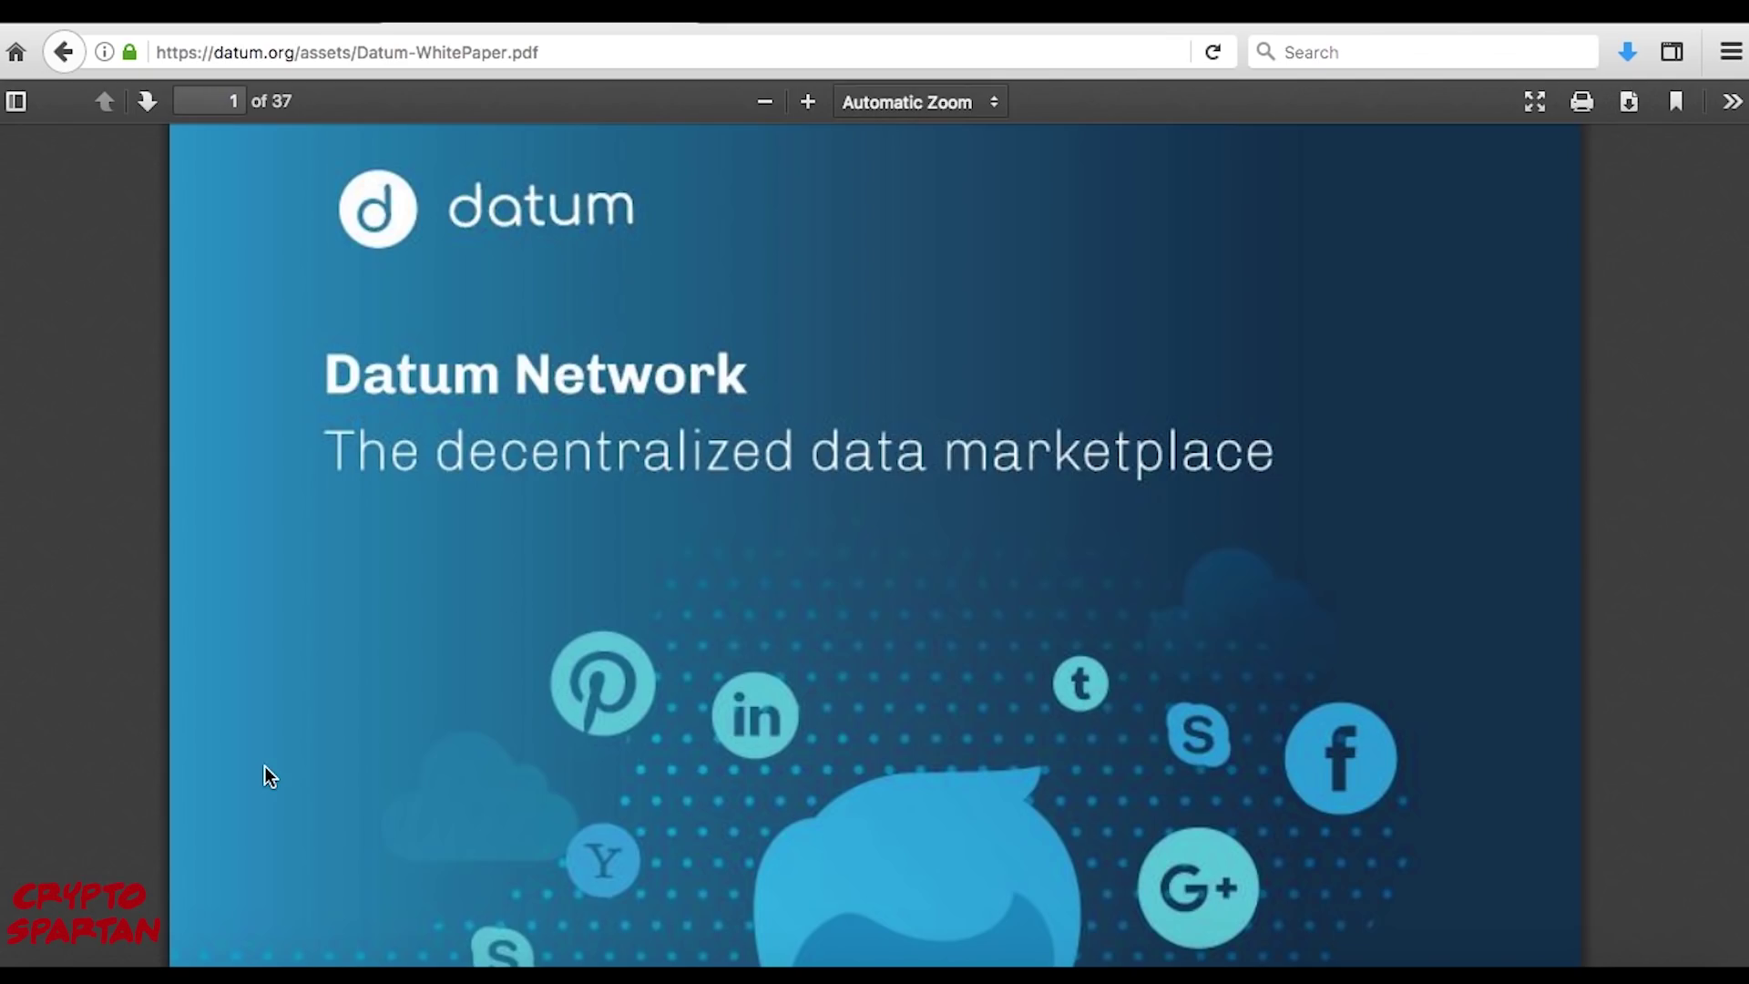
scroll(250, 774, down, 1)
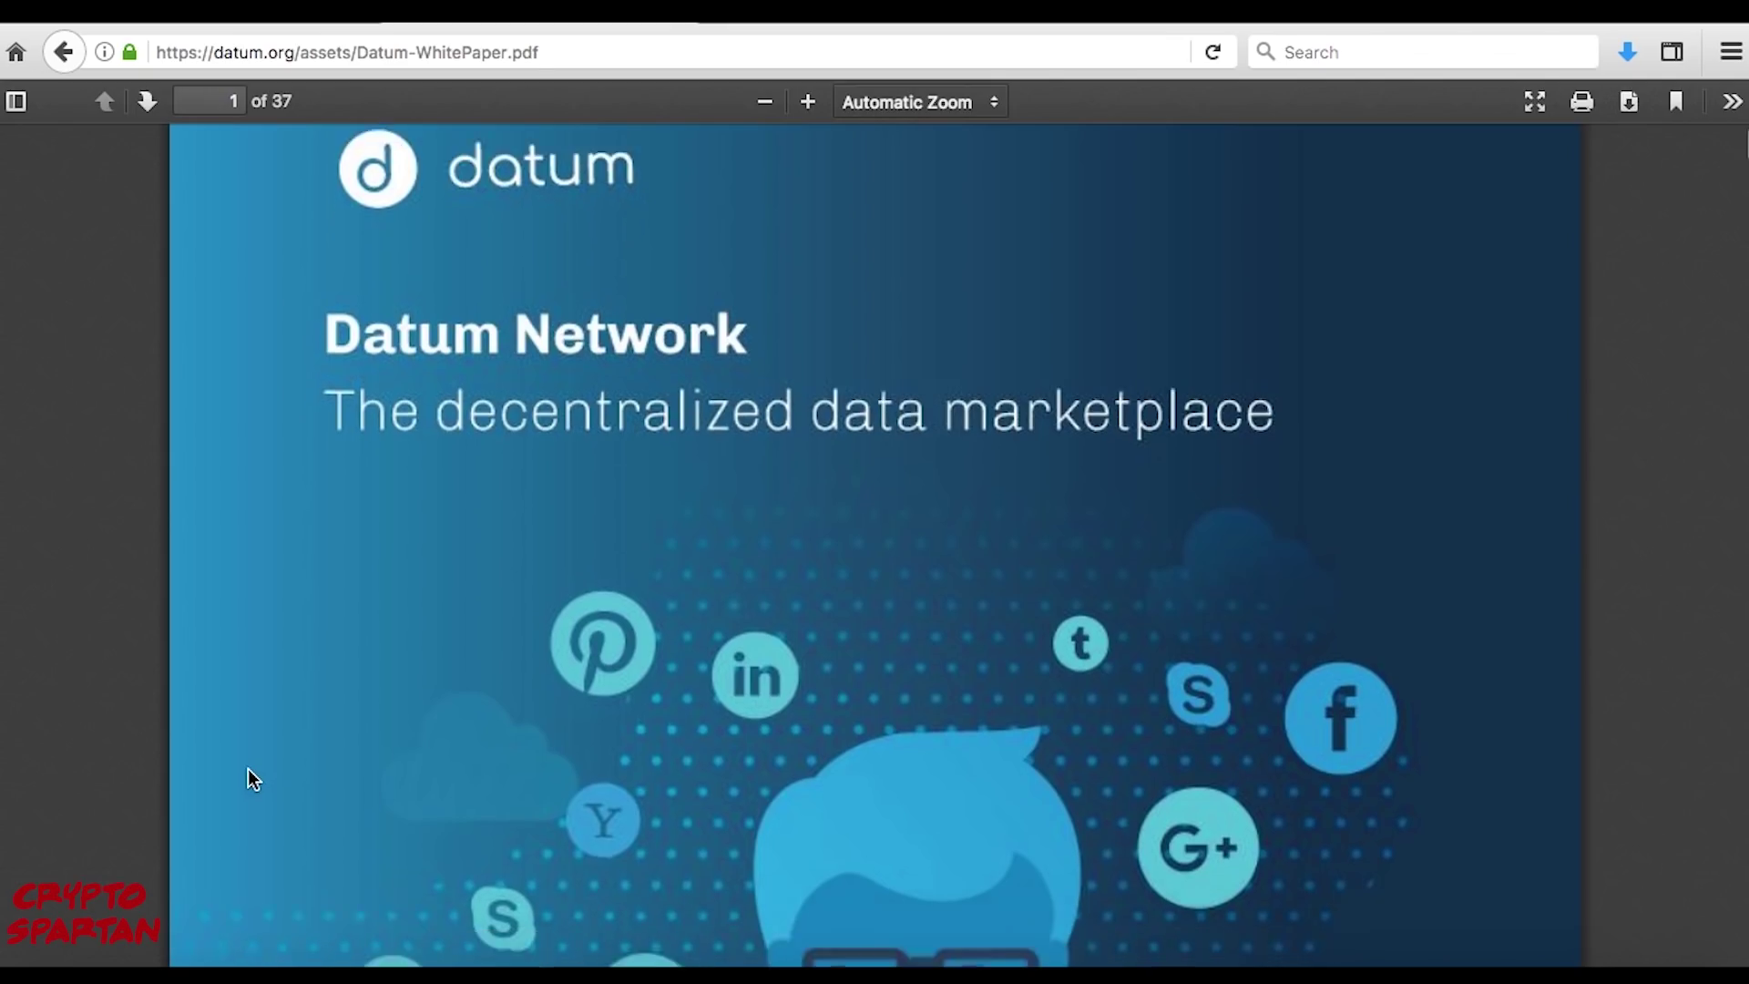
scroll(247, 770, down, 1)
scroll(247, 770, down, 3)
scroll(247, 771, down, 1)
scroll(248, 772, down, 1)
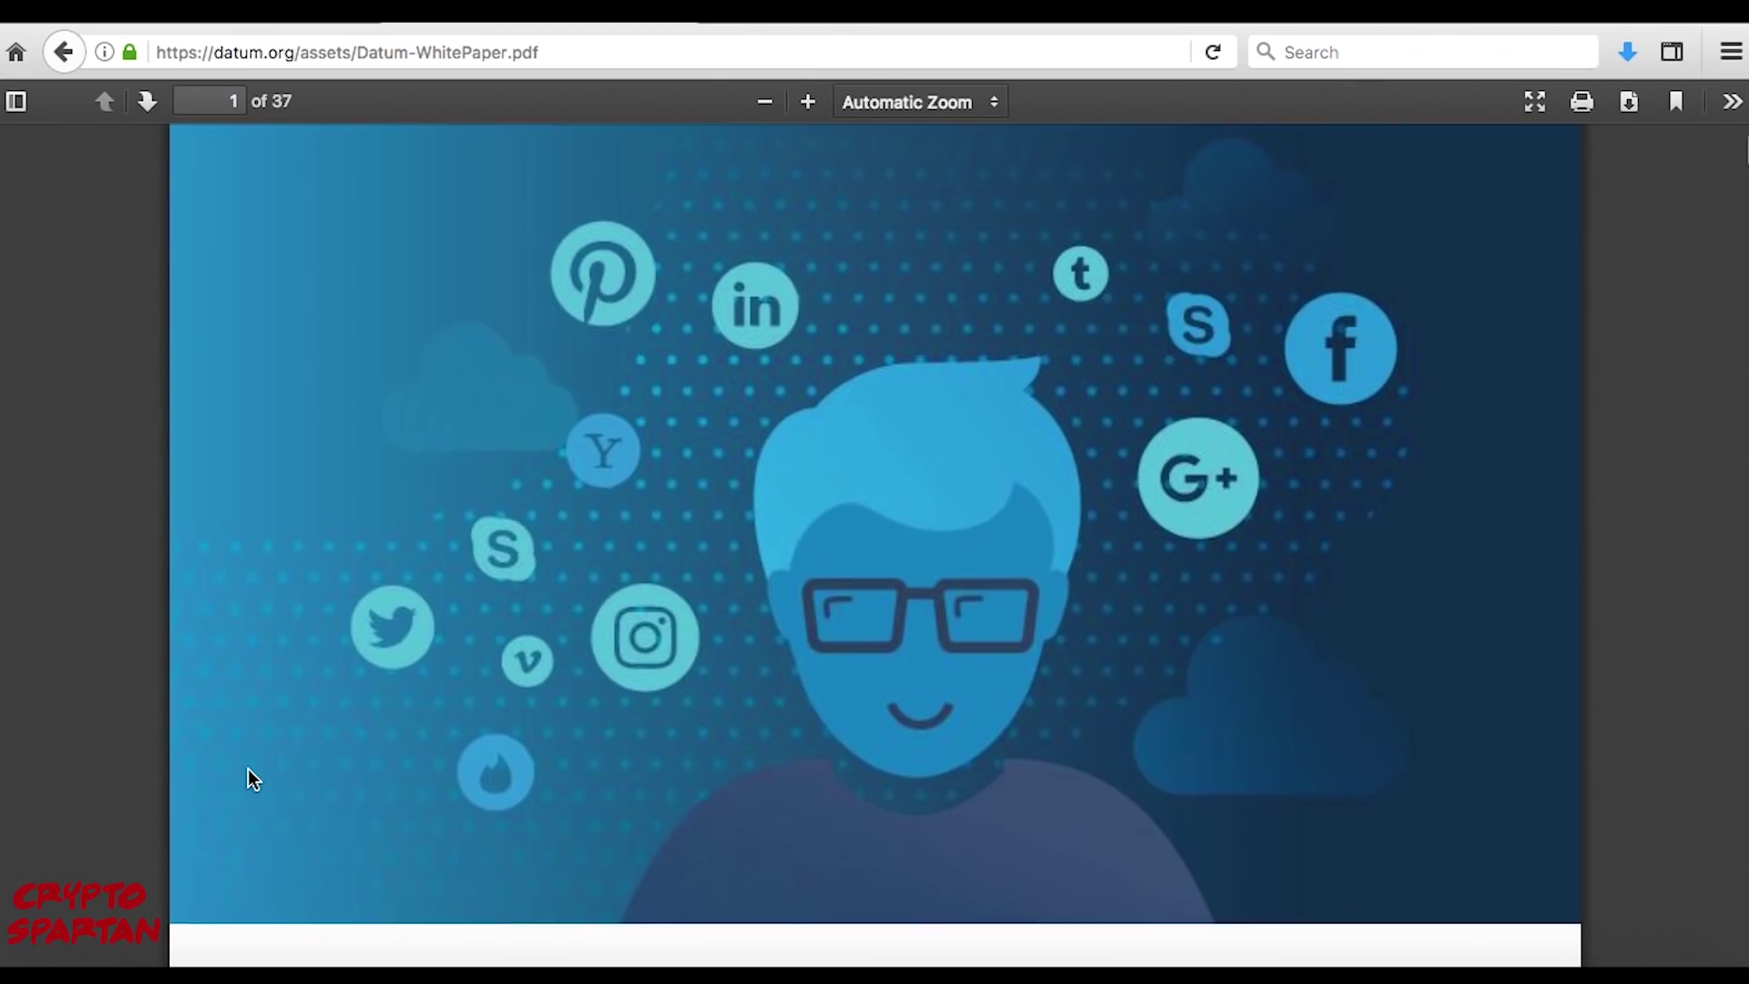
scroll(247, 770, down, 3)
scroll(247, 769, down, 3)
scroll(247, 768, down, 2)
scroll(249, 771, down, 4)
scroll(249, 771, down, 3)
scroll(249, 771, down, 3)
scroll(249, 770, down, 2)
scroll(248, 778, down, 1)
scroll(248, 778, down, 2)
scroll(248, 777, down, 4)
scroll(247, 778, down, 1)
scroll(247, 778, down, 2)
scroll(248, 778, down, 2)
scroll(248, 777, down, 1)
scroll(249, 770, down, 1)
scroll(249, 771, down, 4)
scroll(249, 771, down, 3)
scroll(250, 771, down, 2)
scroll(248, 779, down, 2)
scroll(248, 779, down, 2)
scroll(248, 780, down, 2)
scroll(248, 780, down, 1)
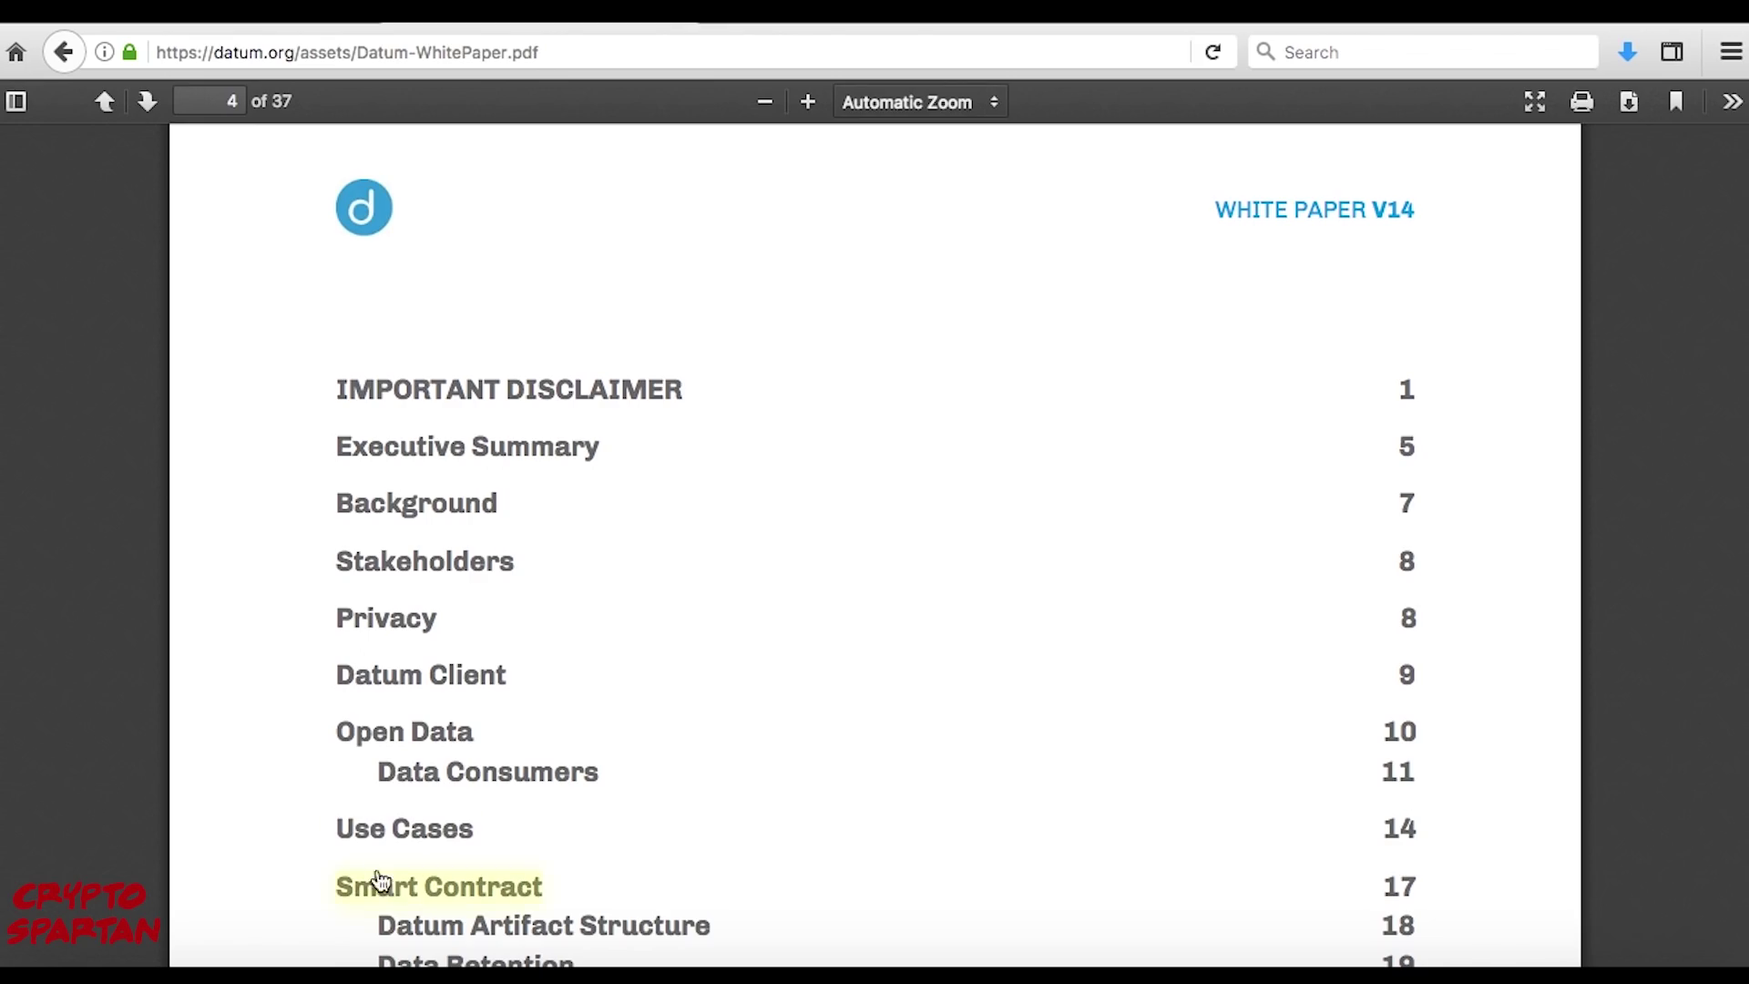
scroll(295, 875, down, 1)
scroll(293, 875, down, 2)
scroll(294, 876, down, 1)
scroll(294, 875, down, 1)
scroll(294, 876, down, 1)
scroll(293, 876, down, 1)
scroll(294, 875, down, 1)
scroll(293, 875, down, 2)
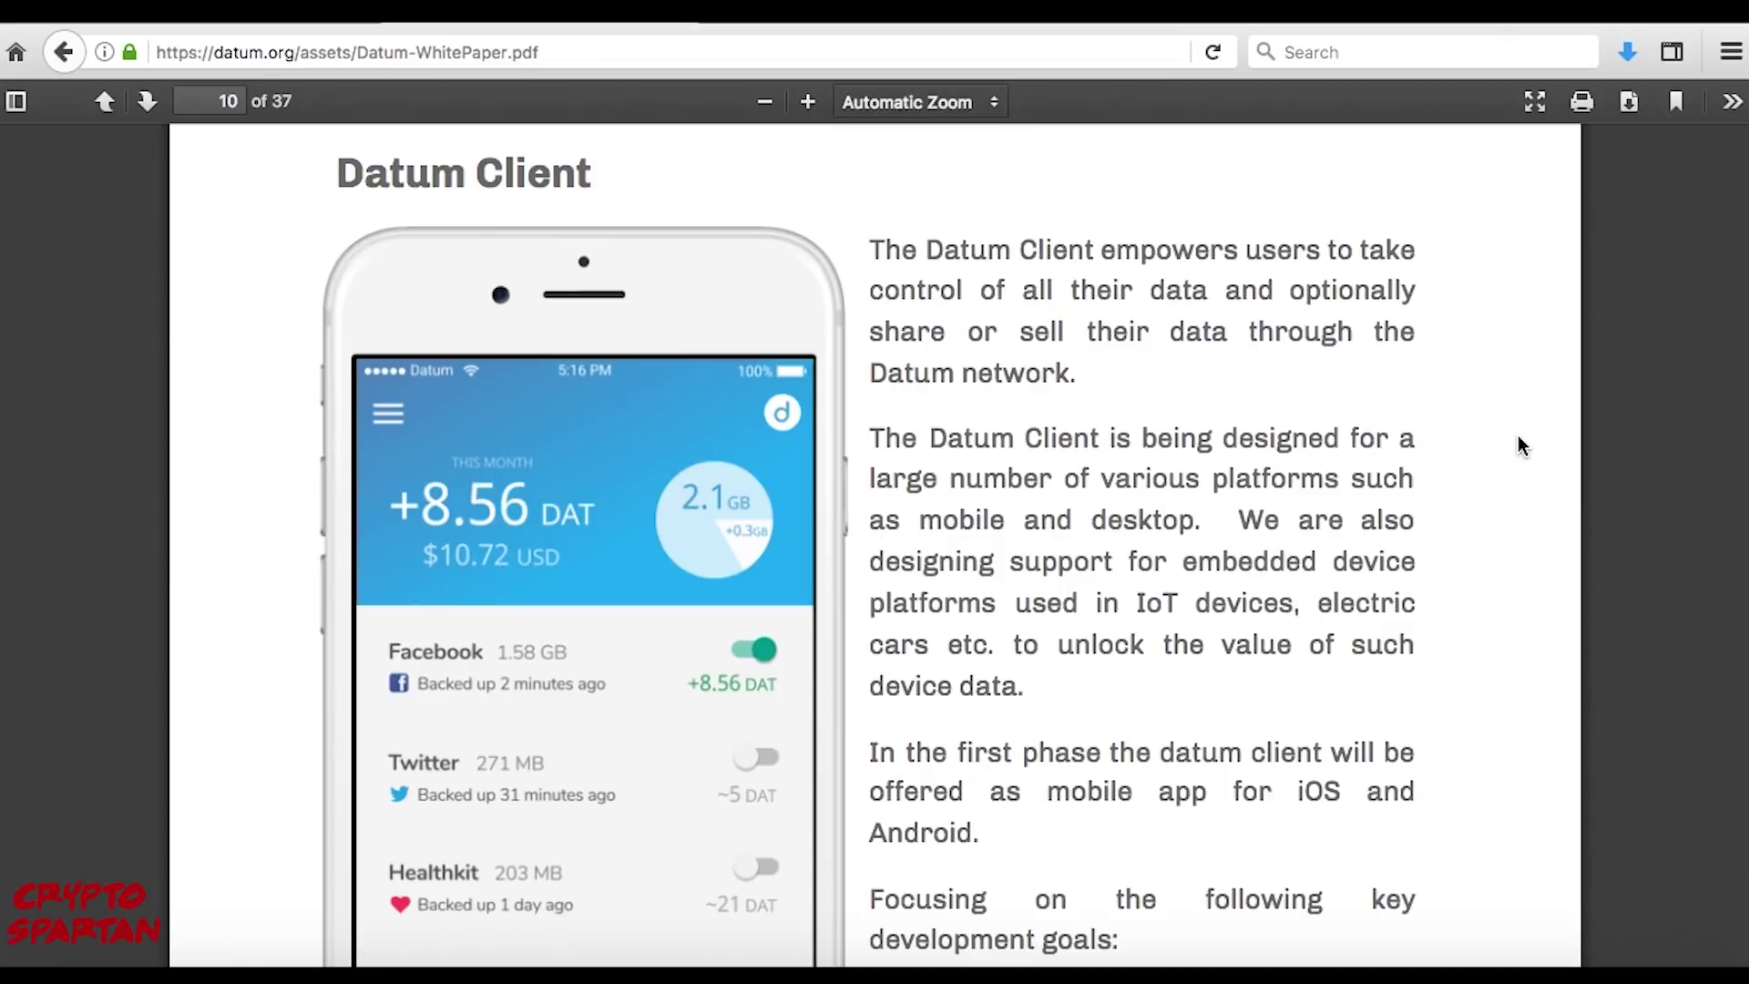
scroll(1518, 437, down, 1)
scroll(1518, 437, down, 1)
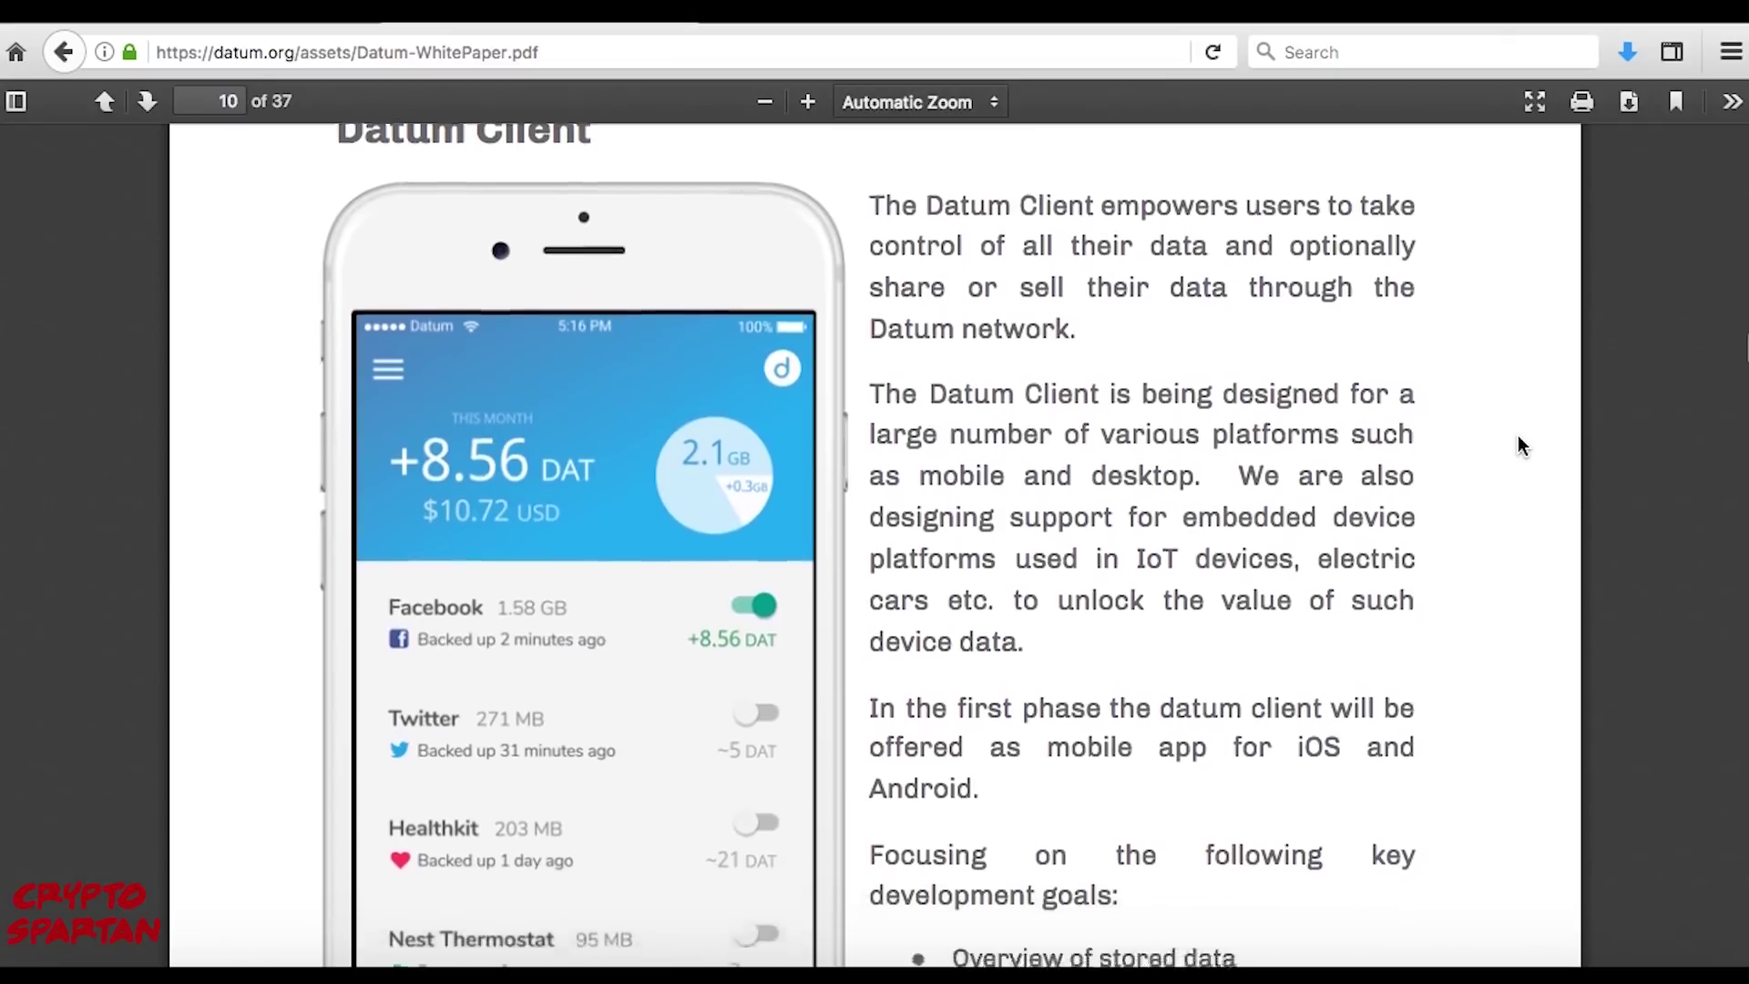
scroll(1518, 435, down, 1)
scroll(1517, 435, down, 1)
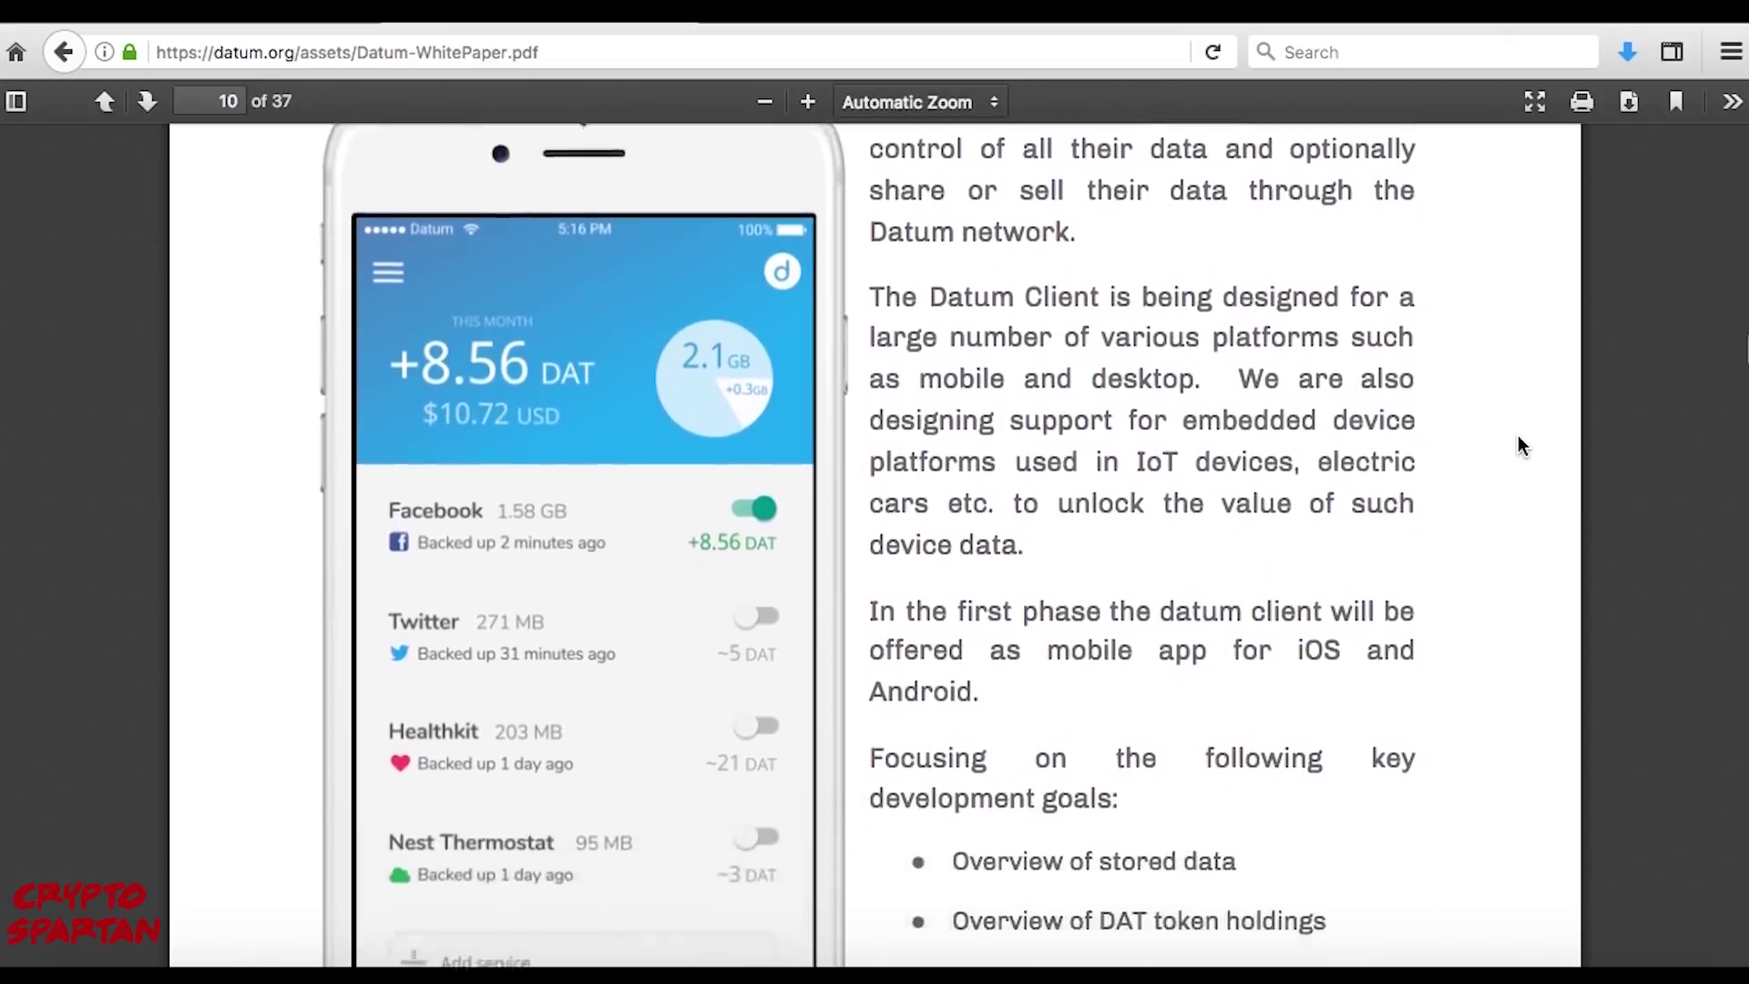
scroll(1518, 445, down, 1)
scroll(1519, 445, down, 1)
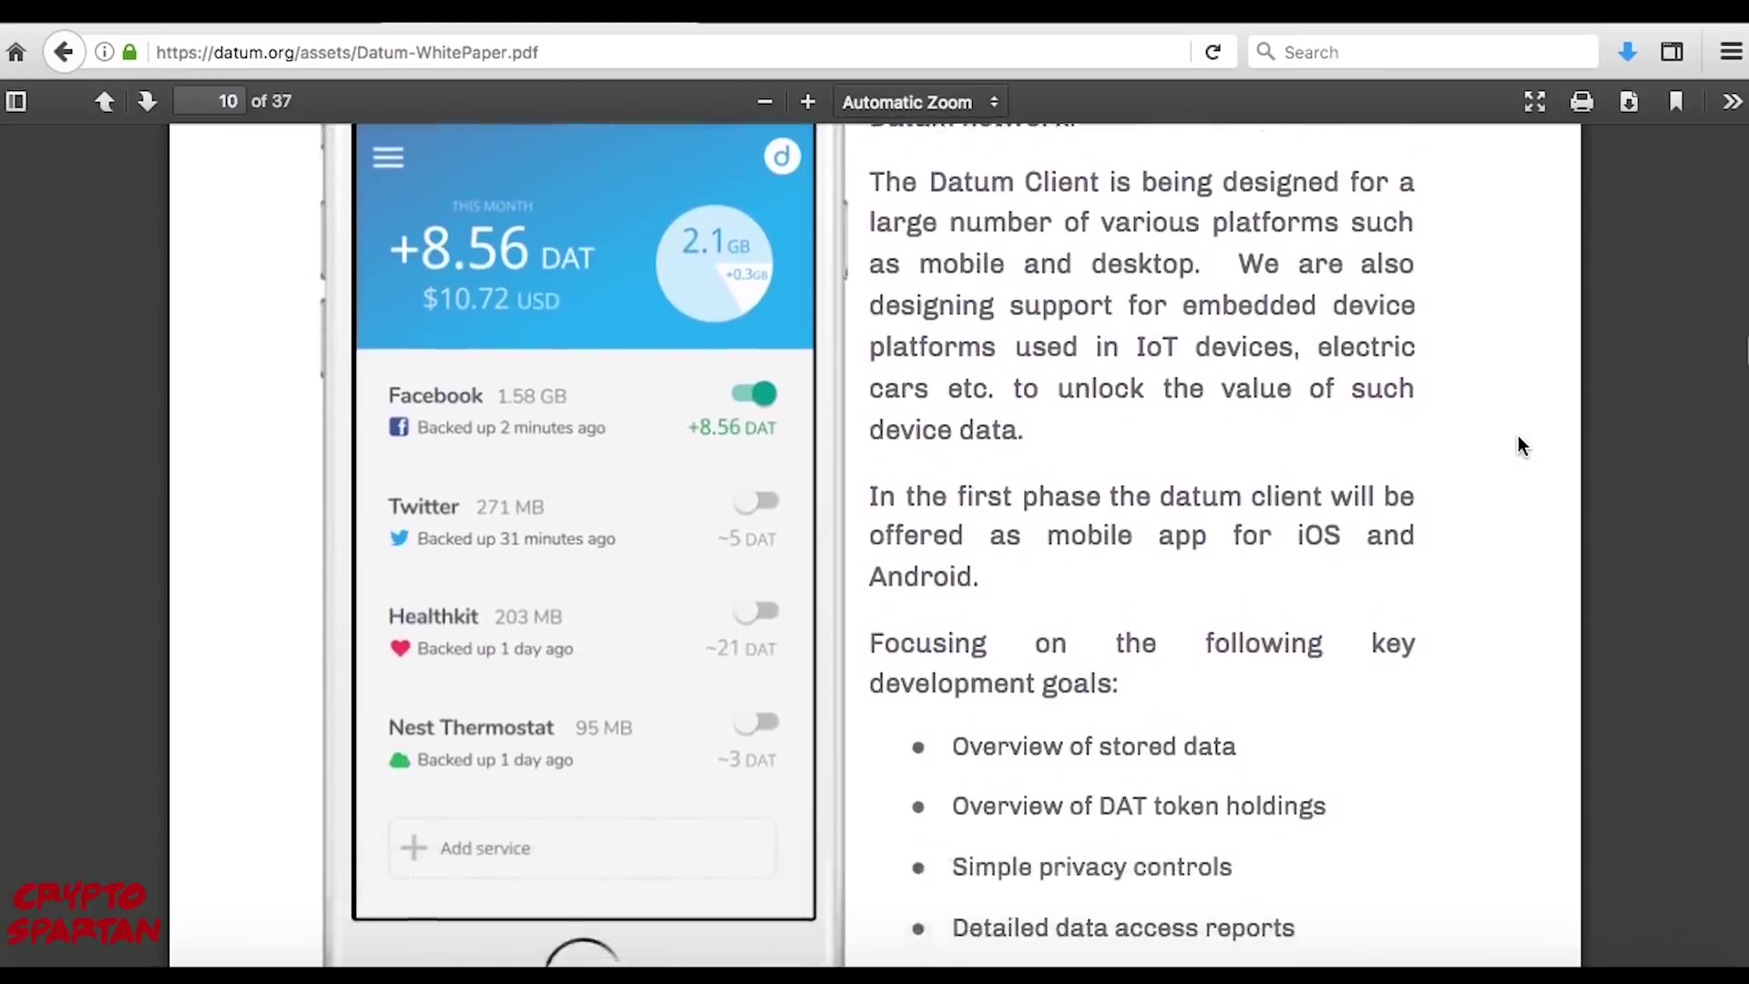
scroll(1518, 445, down, 1)
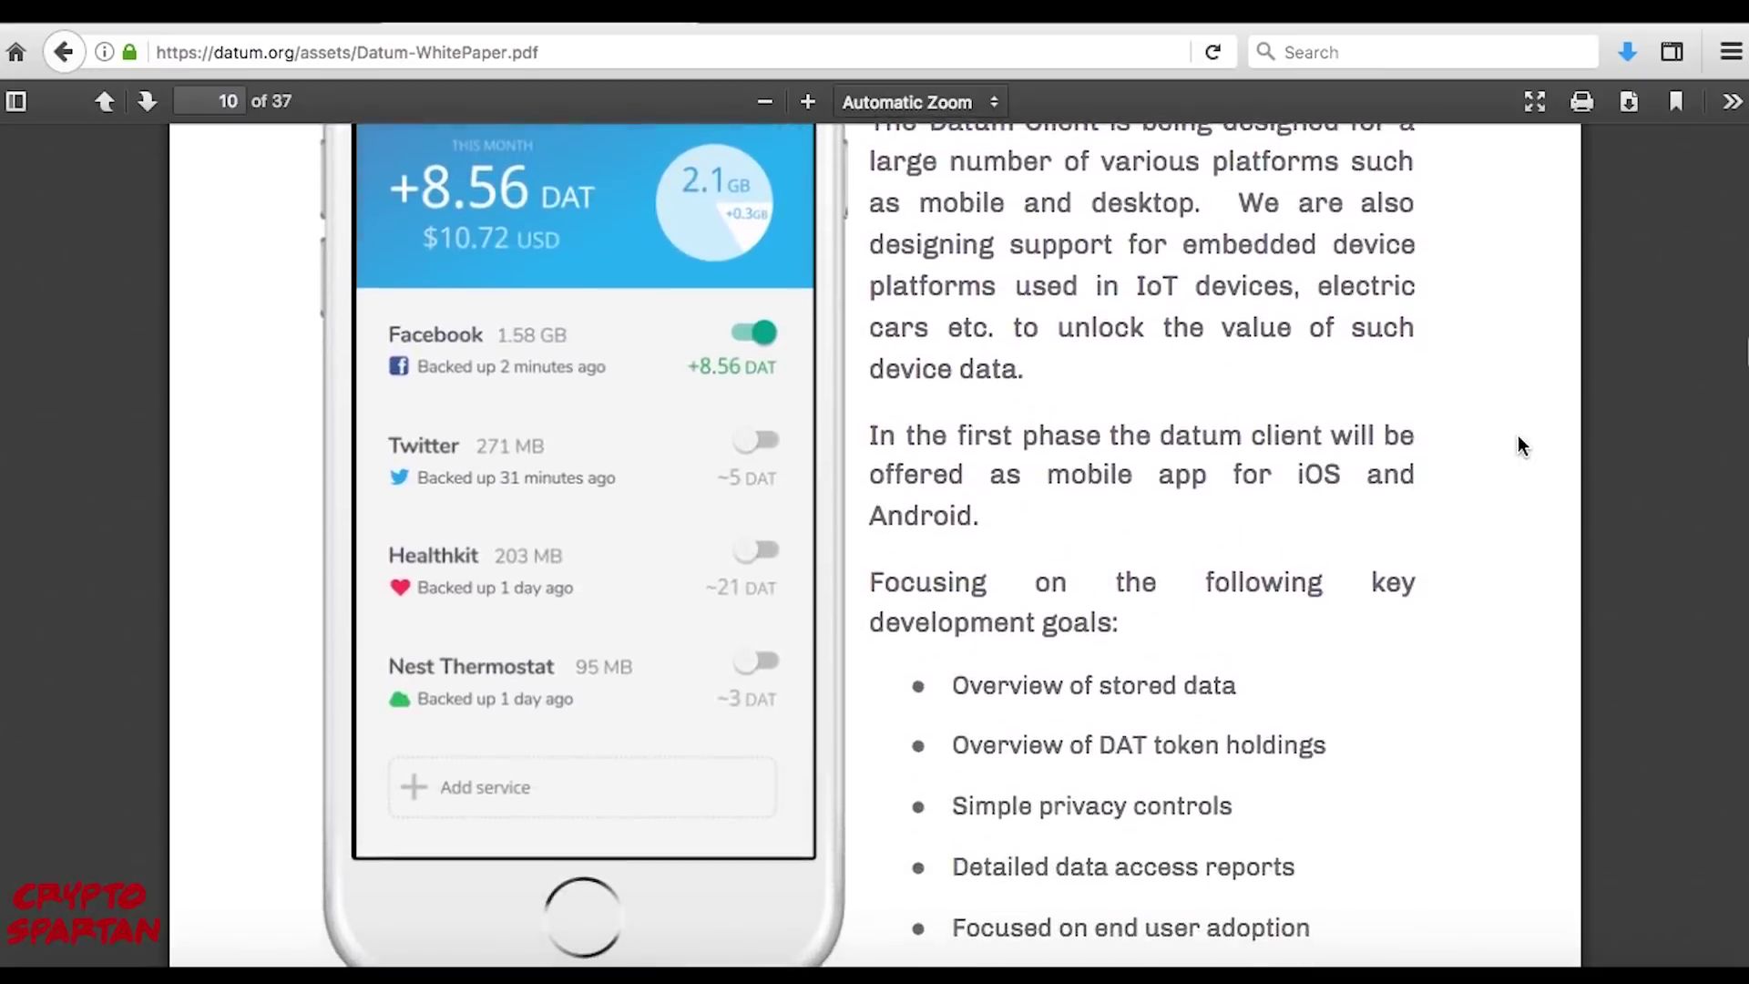
scroll(1518, 445, down, 1)
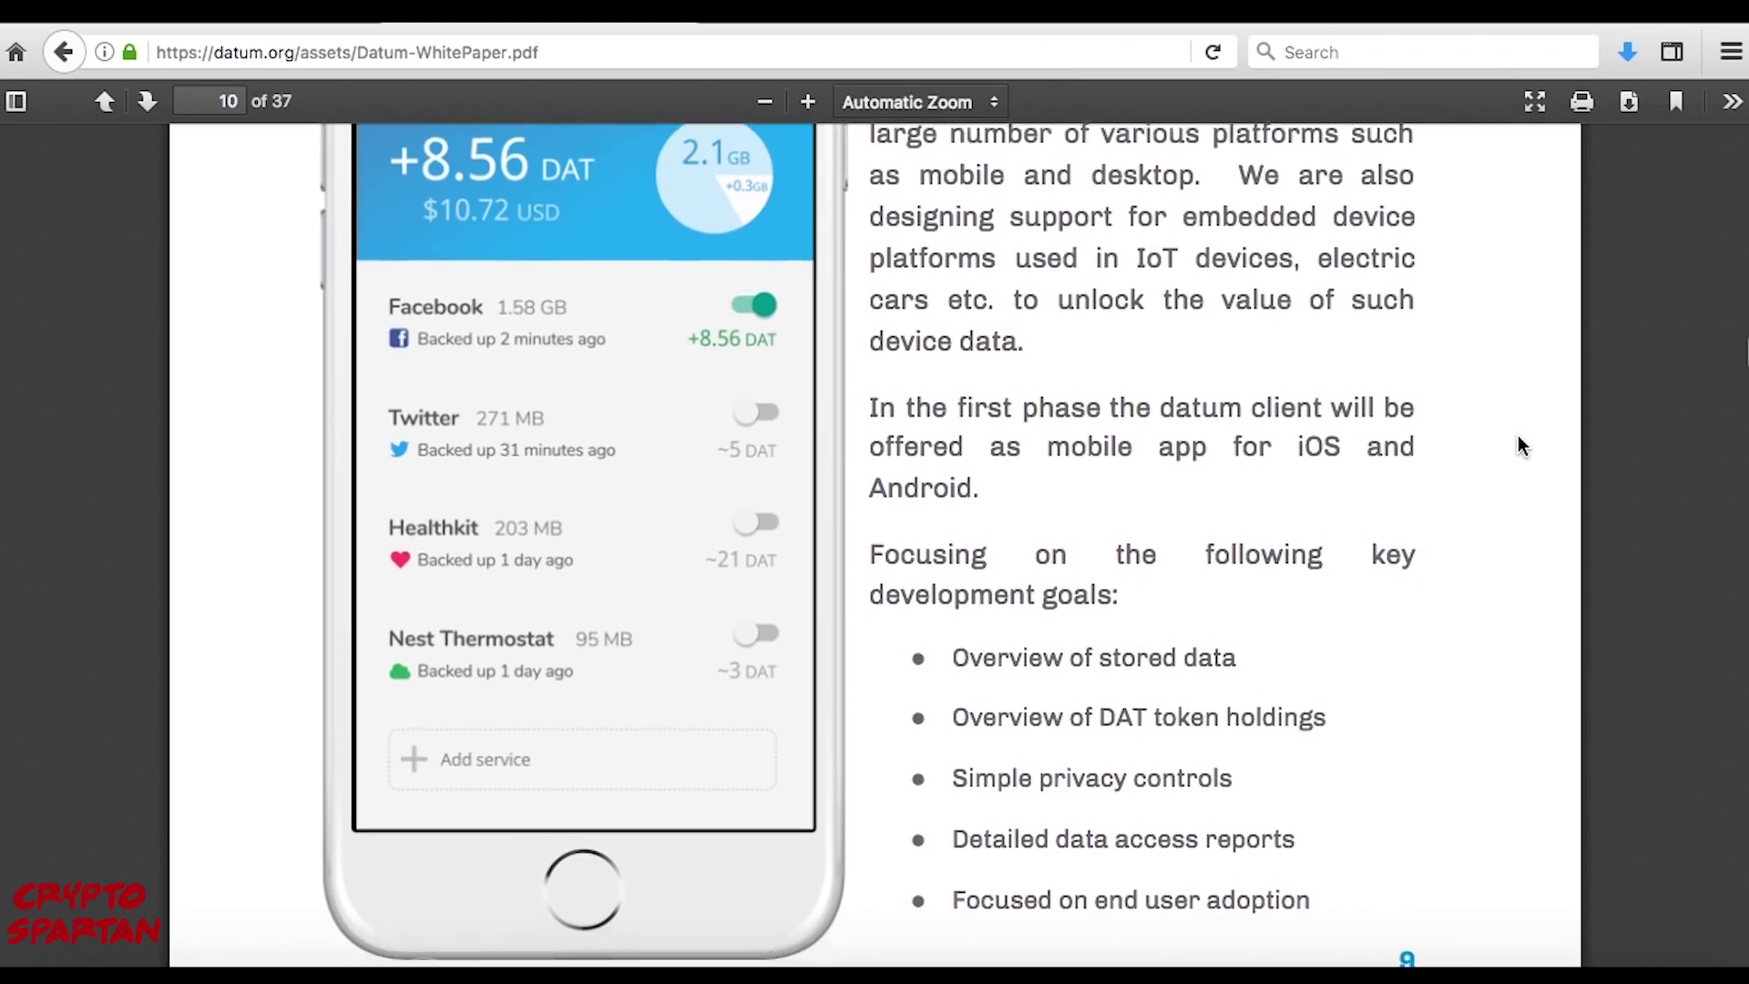
scroll(1517, 445, down, 1)
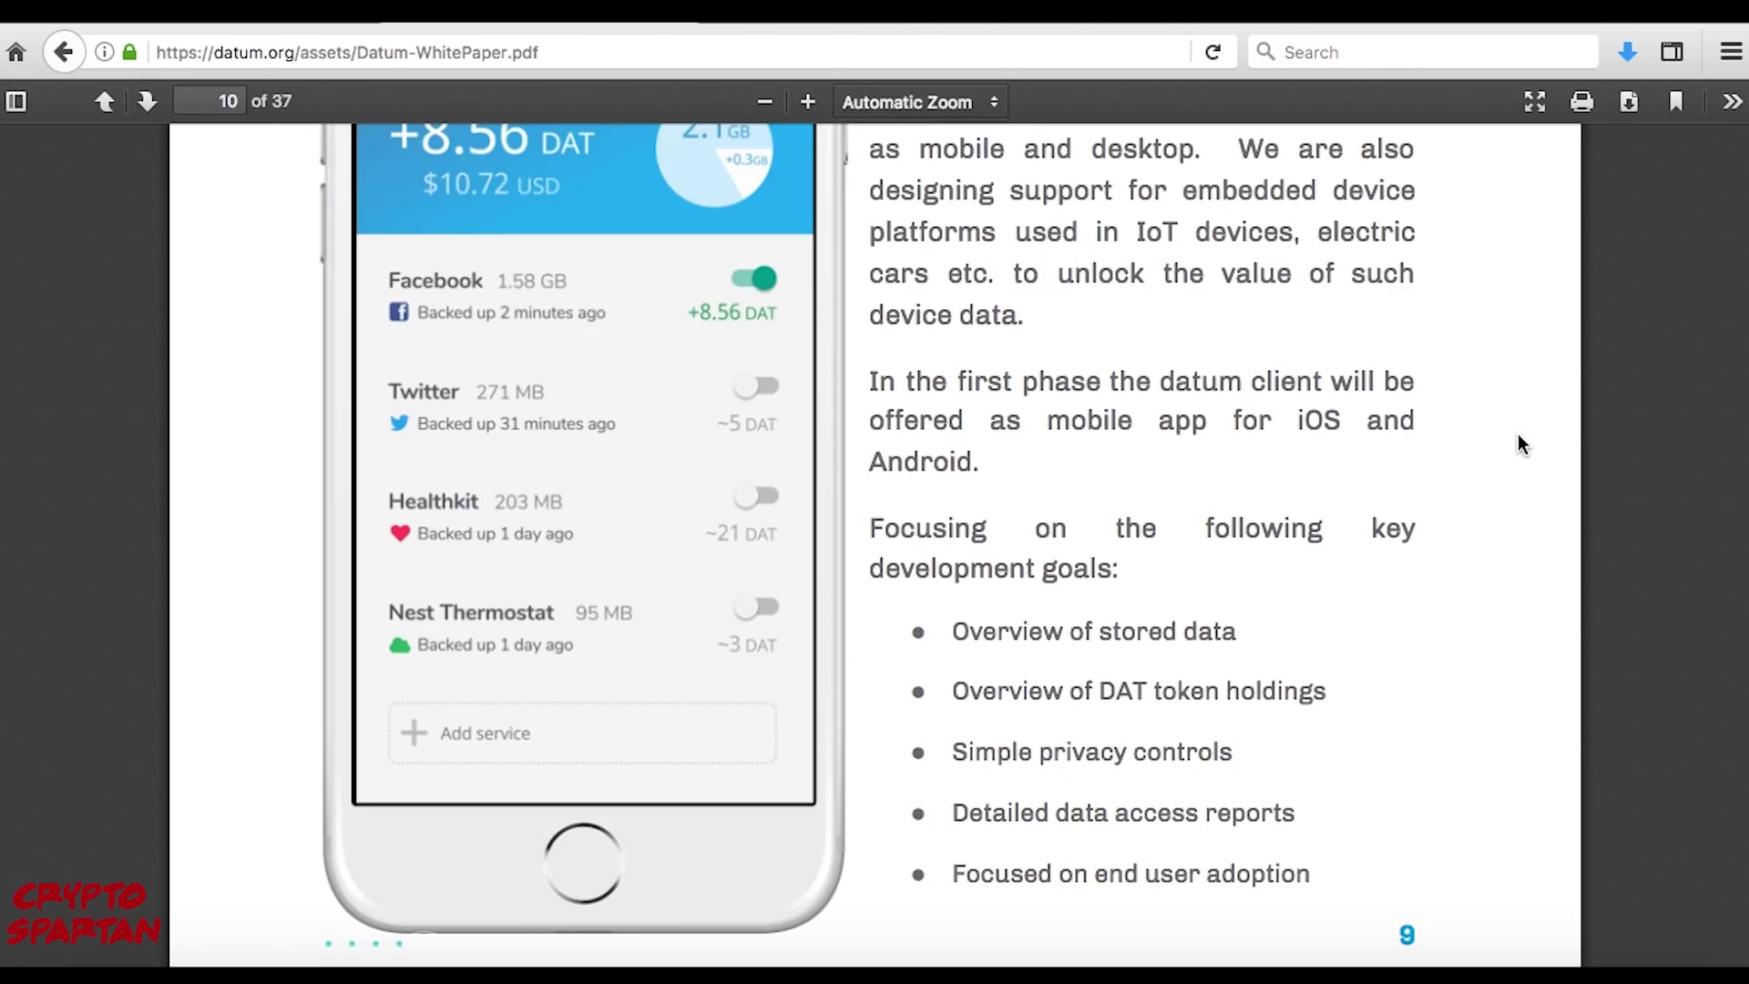
scroll(1518, 444, down, 1)
scroll(1518, 444, down, 5)
scroll(1518, 444, down, 4)
scroll(1518, 444, down, 3)
scroll(1518, 444, down, 1)
scroll(1518, 445, down, 1)
scroll(1518, 444, down, 1)
scroll(1518, 444, down, 1)
scroll(1517, 443, down, 1)
scroll(1518, 444, down, 1)
scroll(1519, 445, down, 1)
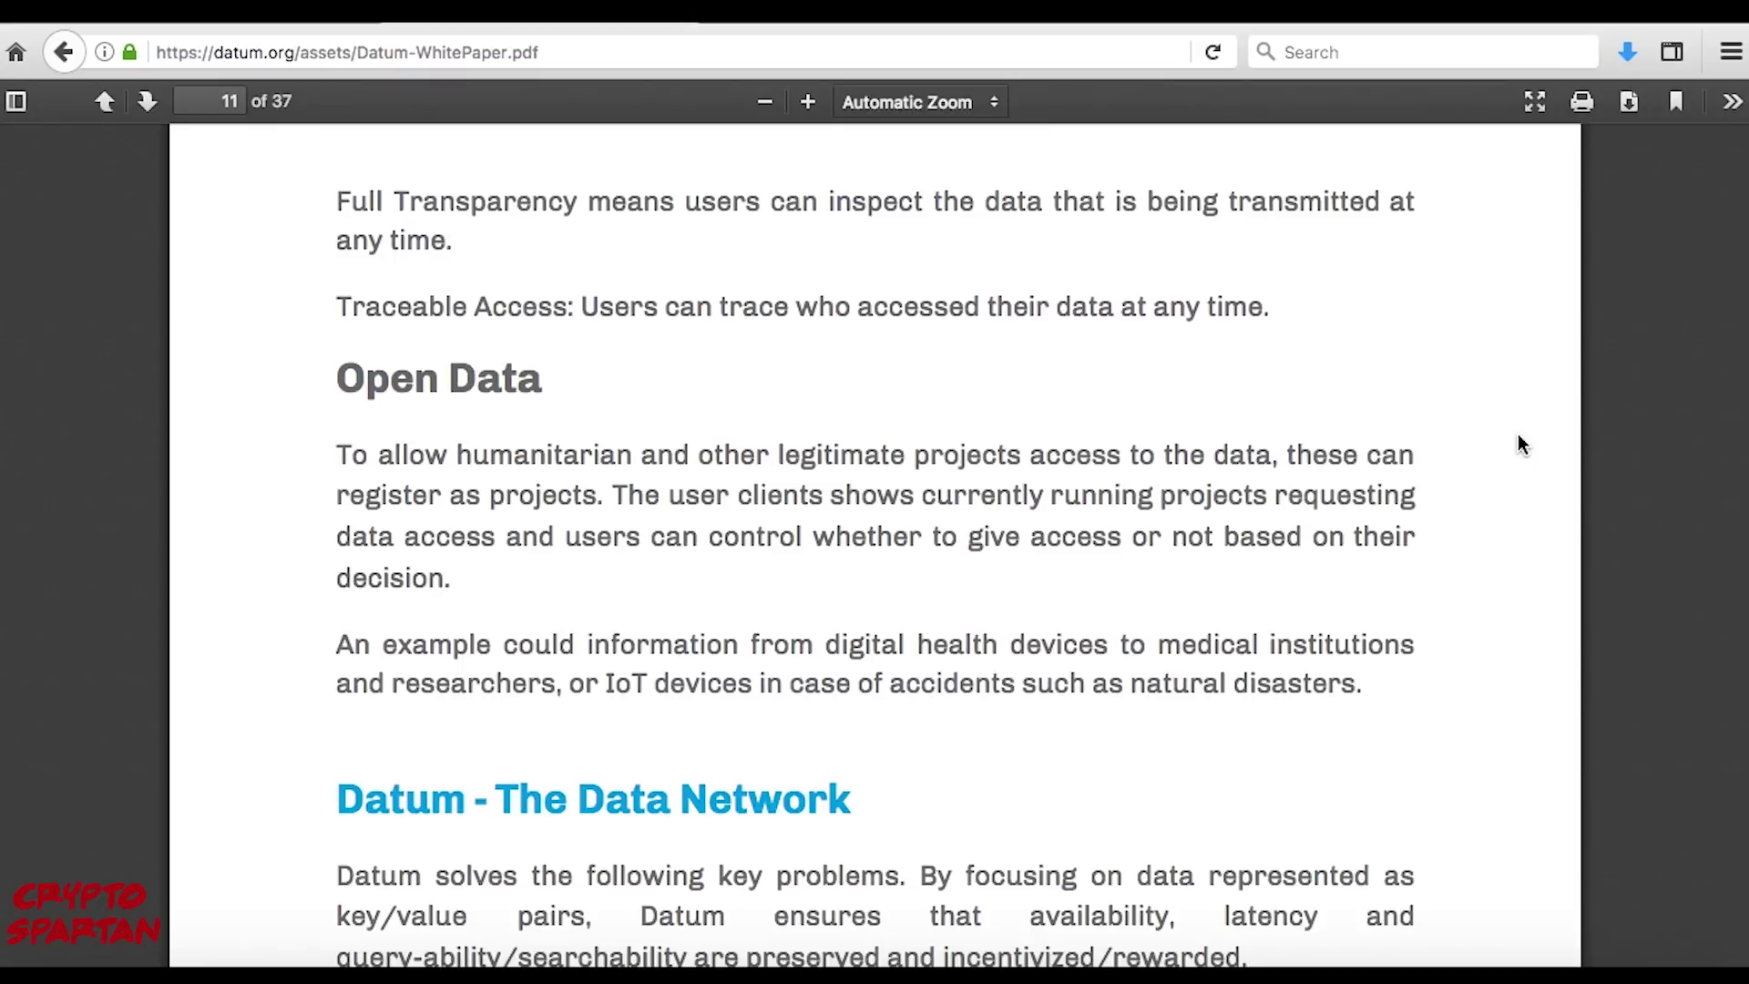
scroll(1518, 444, down, 1)
scroll(1519, 444, down, 2)
scroll(1518, 445, down, 2)
scroll(1518, 444, down, 1)
scroll(1517, 444, down, 1)
scroll(1518, 443, down, 1)
scroll(1518, 444, down, 2)
scroll(1518, 445, down, 1)
scroll(1519, 443, down, 2)
scroll(1517, 444, down, 2)
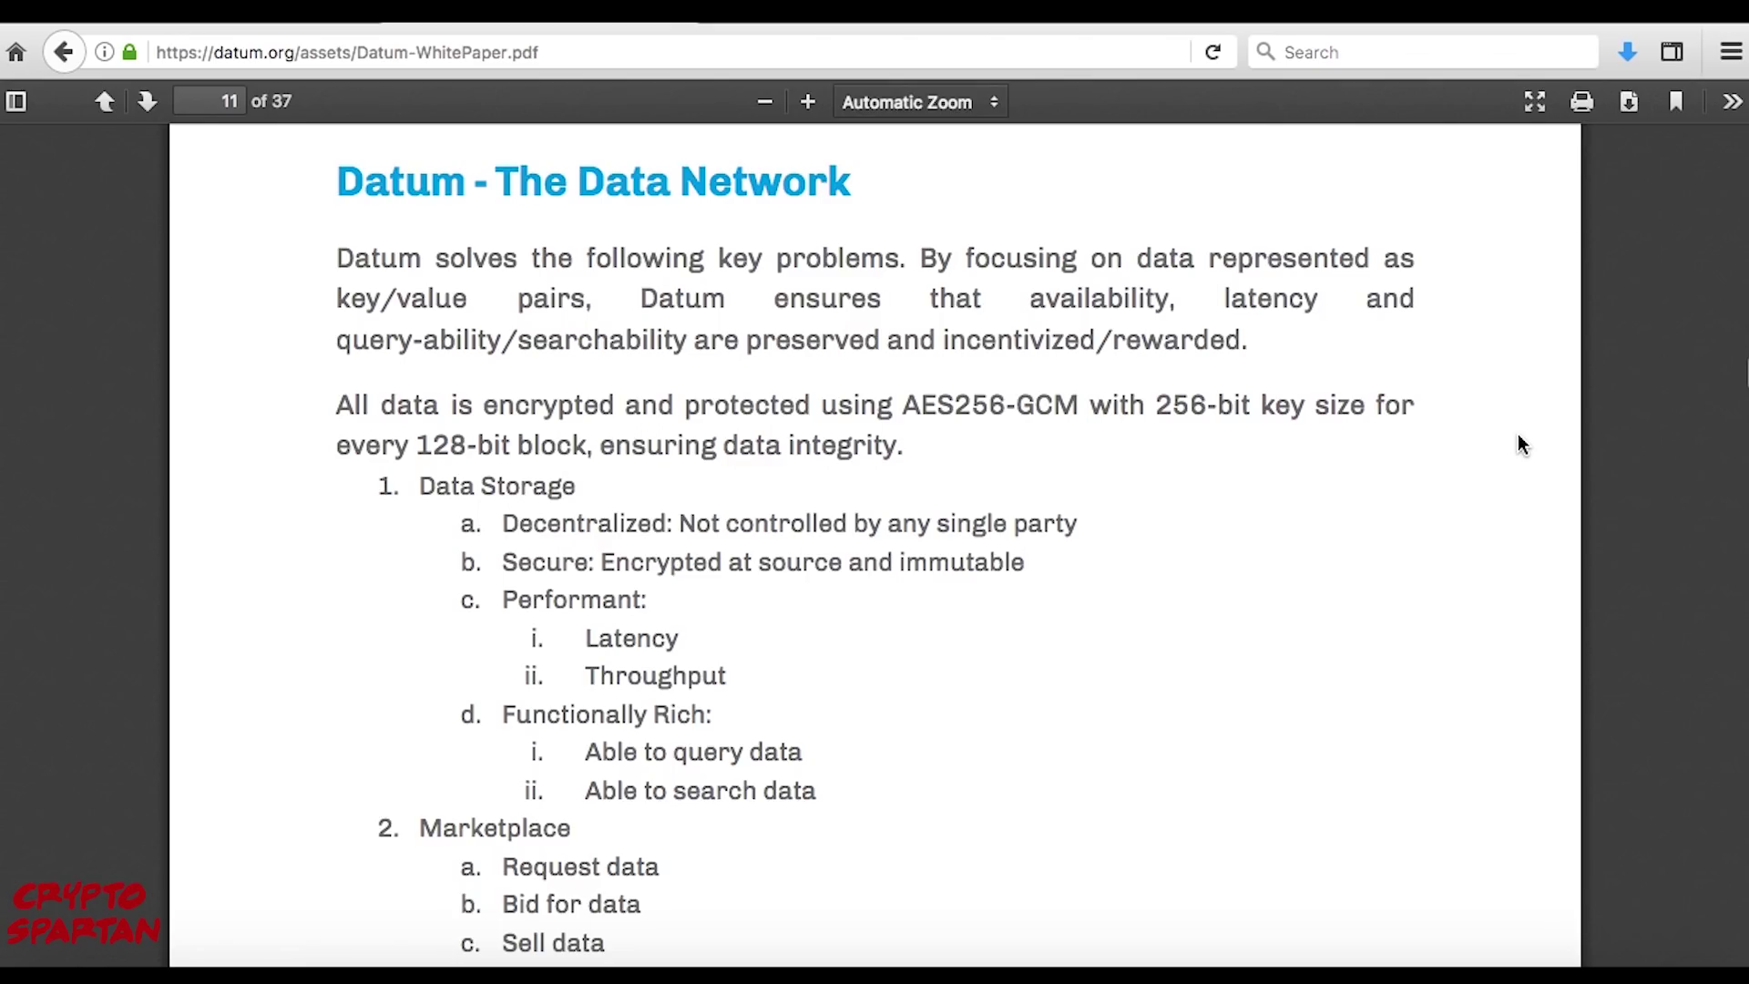
scroll(1519, 444, down, 3)
scroll(1519, 444, down, 5)
scroll(1519, 443, down, 3)
scroll(1519, 444, down, 3)
scroll(1519, 444, down, 2)
scroll(1520, 445, down, 1)
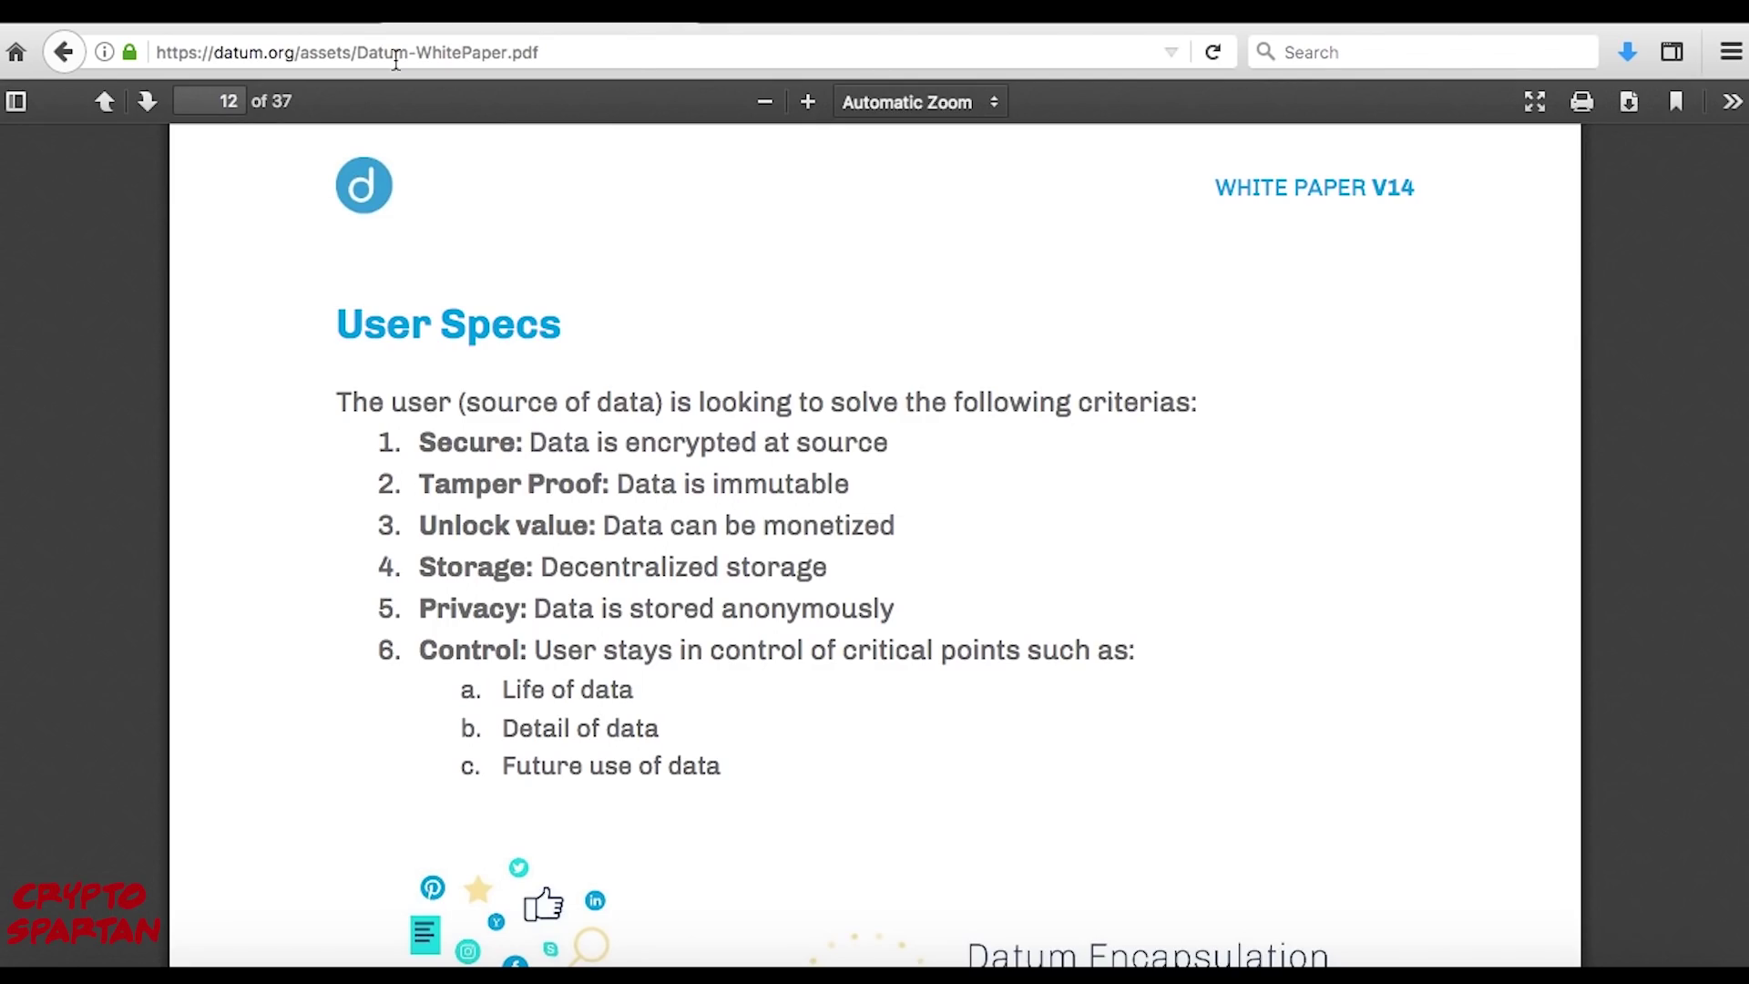
Switch to the datum.org homepage to view its Product Managers, Developers and Individuals sections
click(249, 25)
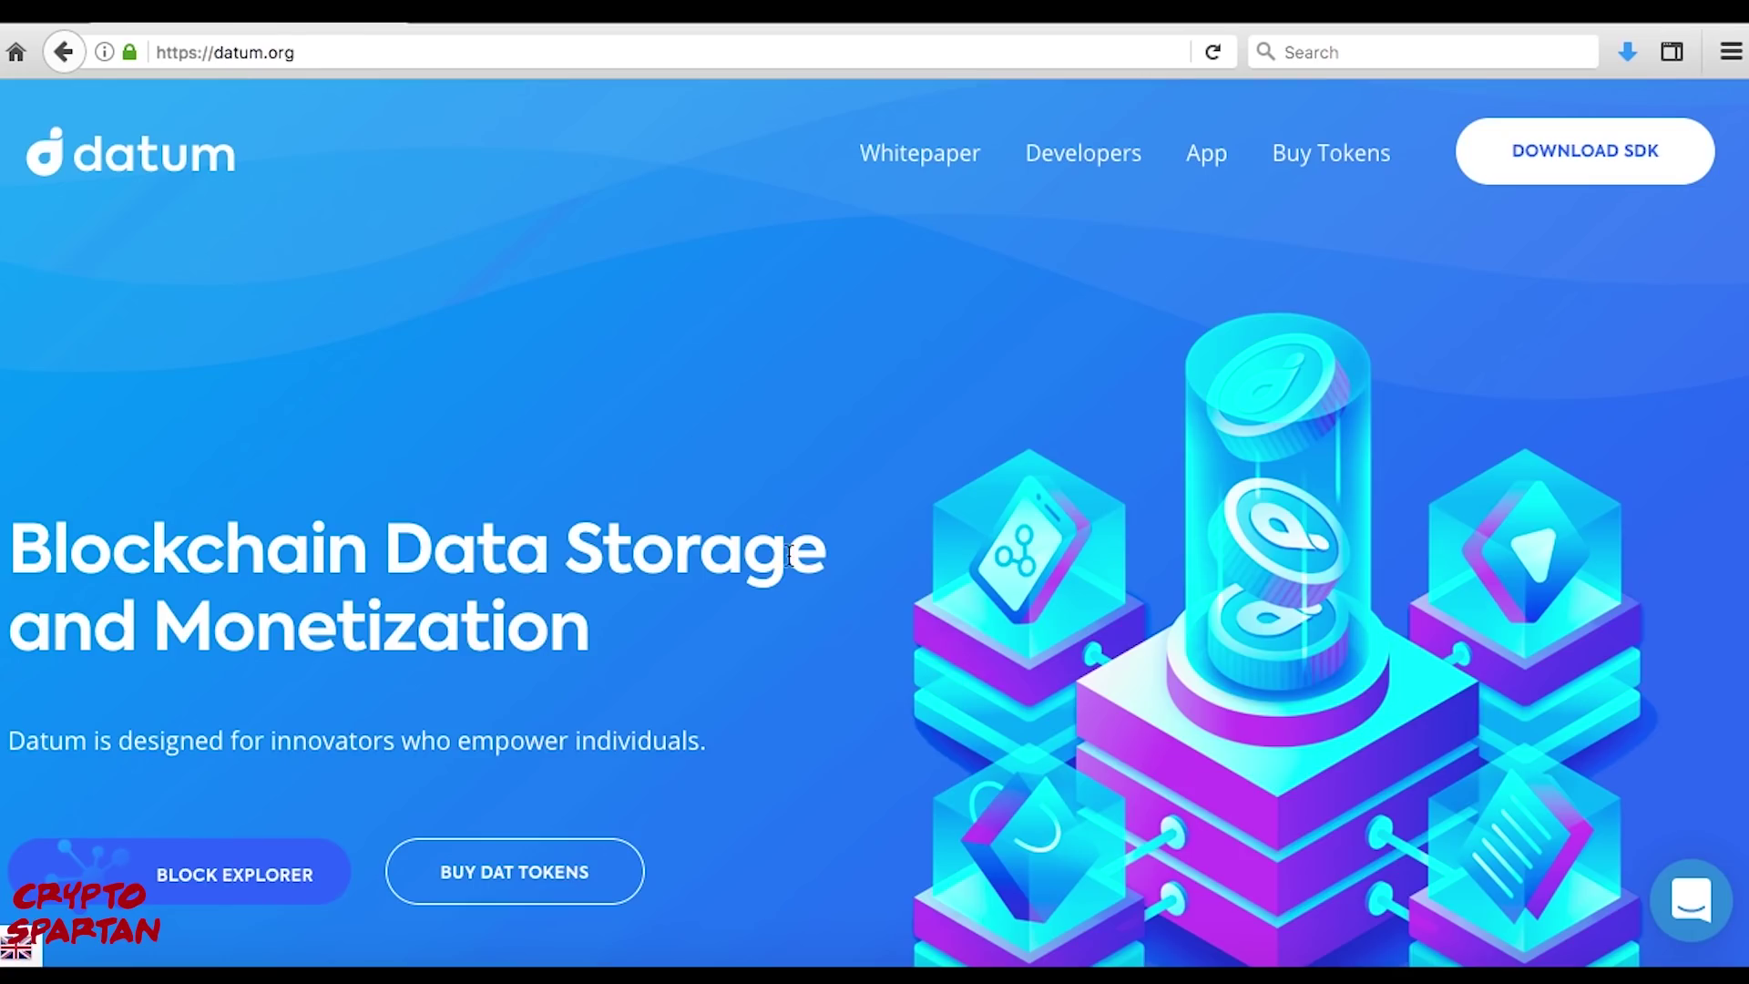
scroll(696, 854, down, 1)
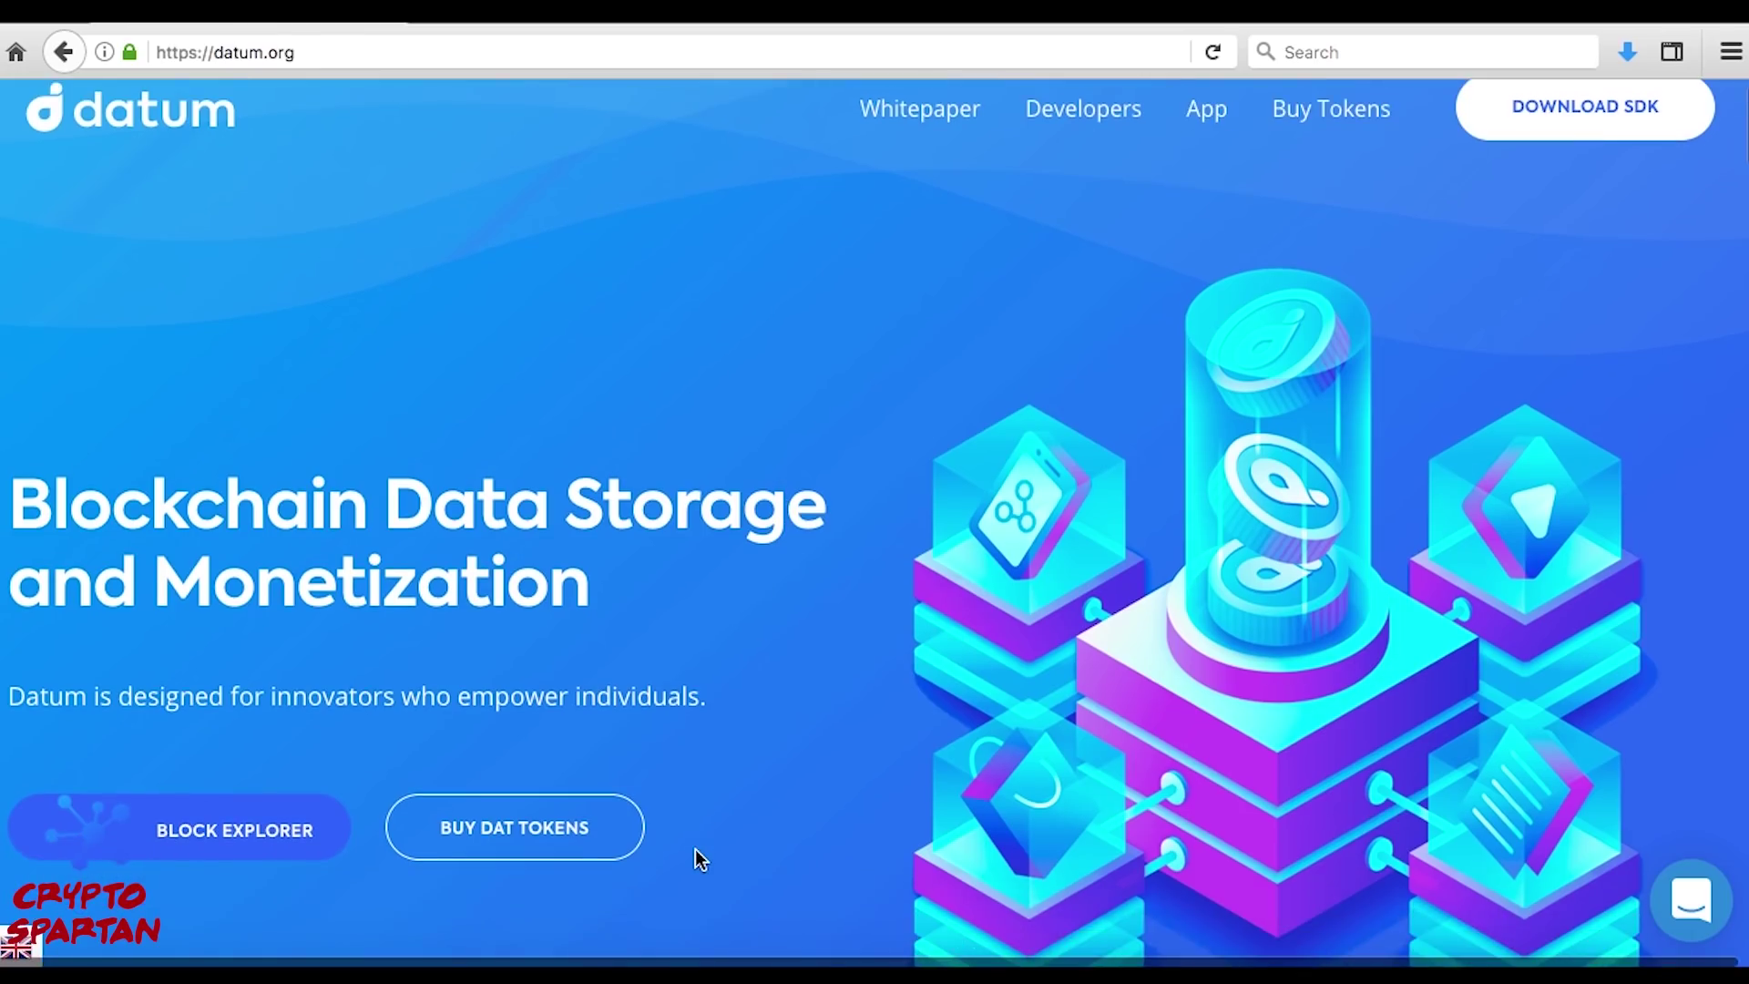
scroll(696, 858, down, 1)
scroll(695, 857, down, 1)
scroll(696, 859, down, 1)
scroll(696, 858, down, 1)
scroll(695, 858, down, 1)
scroll(695, 859, down, 1)
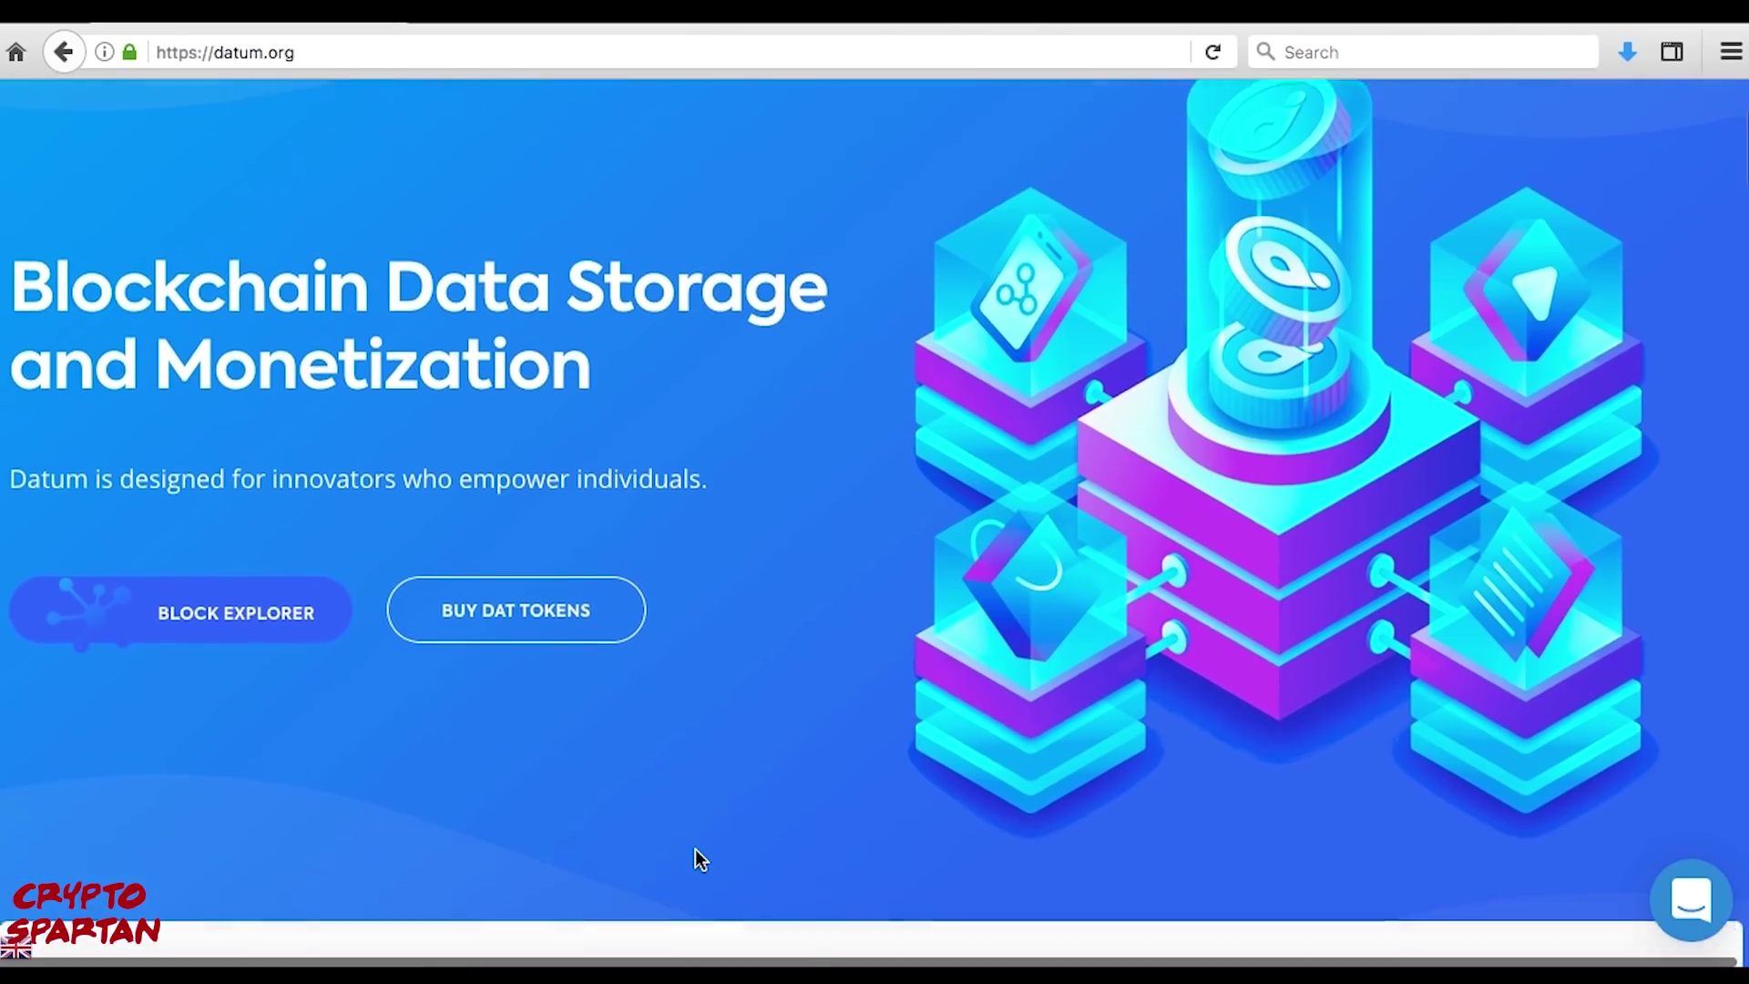
scroll(696, 857, down, 3)
scroll(696, 858, down, 2)
scroll(696, 858, down, 4)
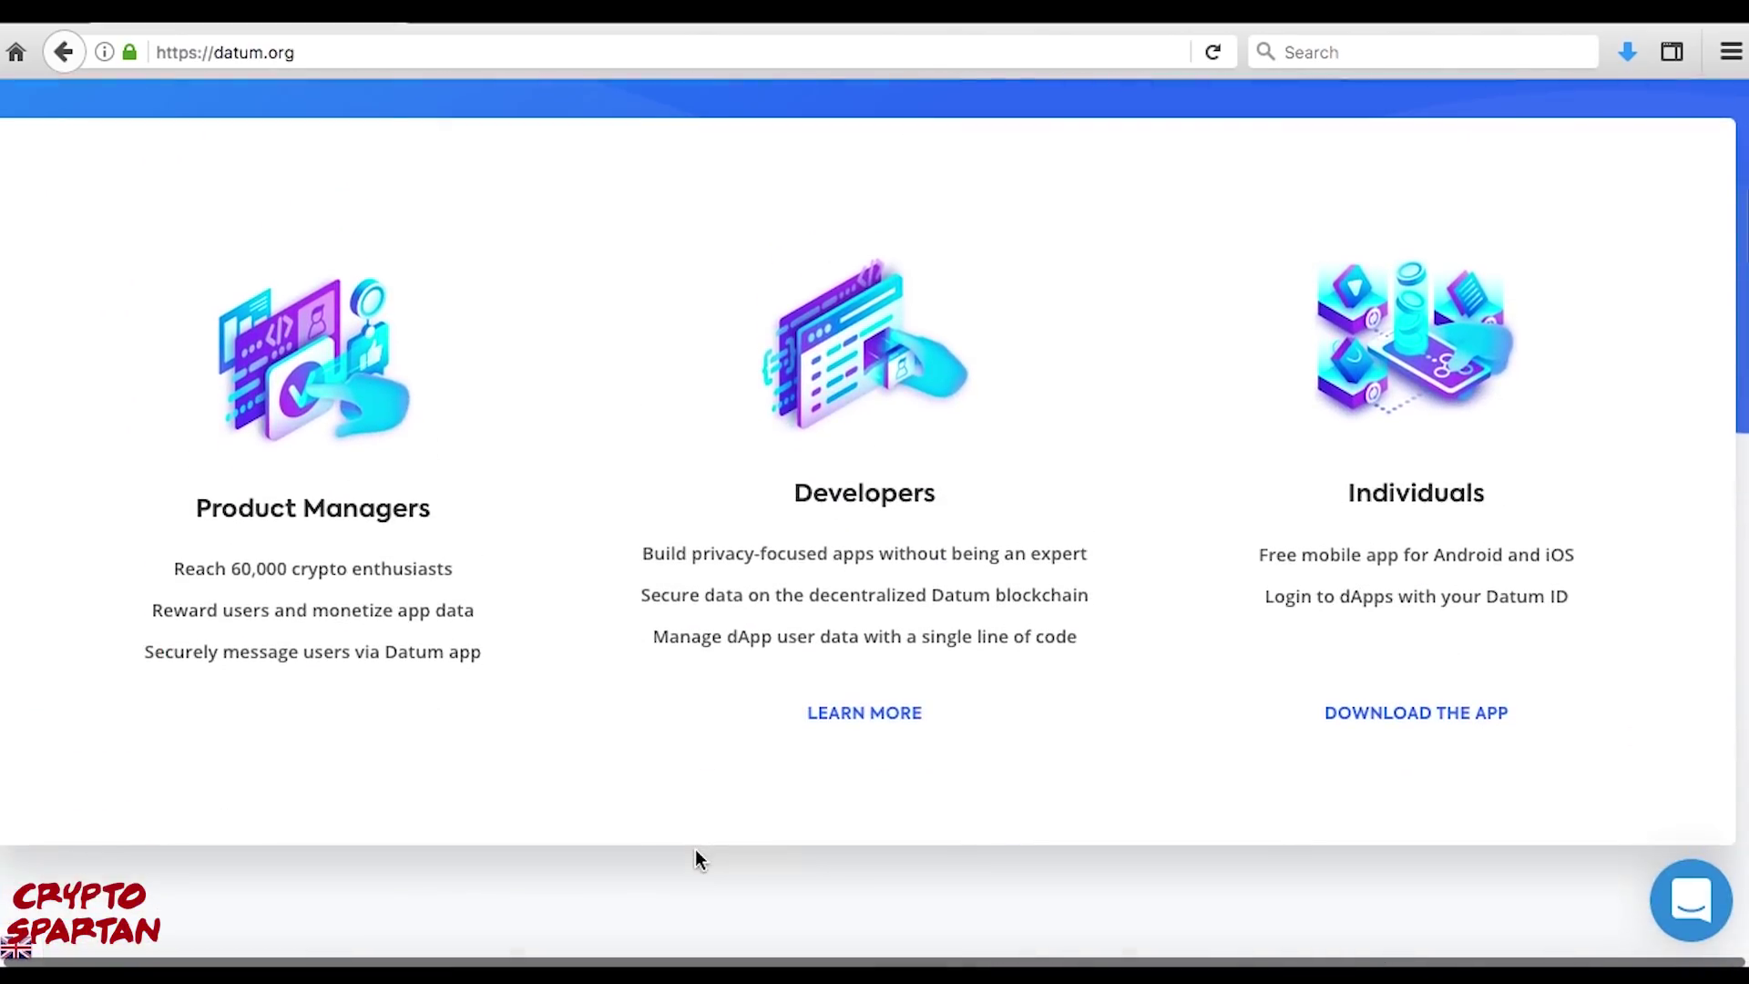
scroll(696, 851, down, 1)
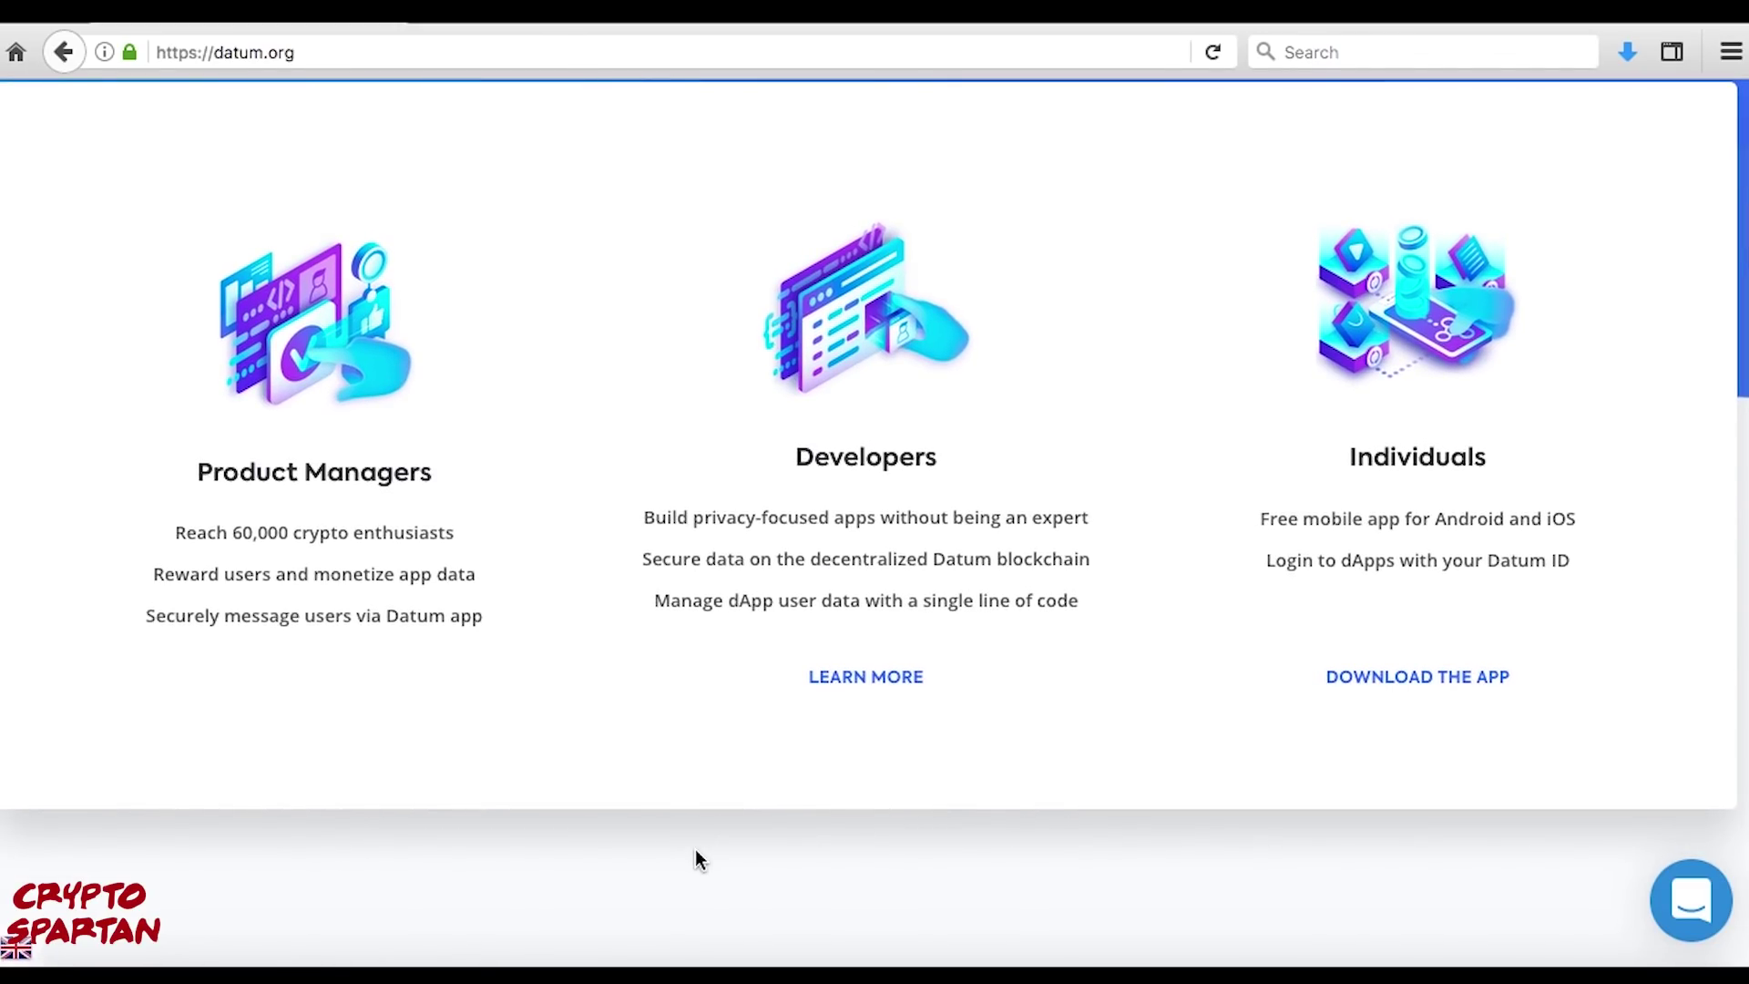
Return to the Datum whitepaper to read Token Economics through the page 17 DAT token flows diagram
click(519, 20)
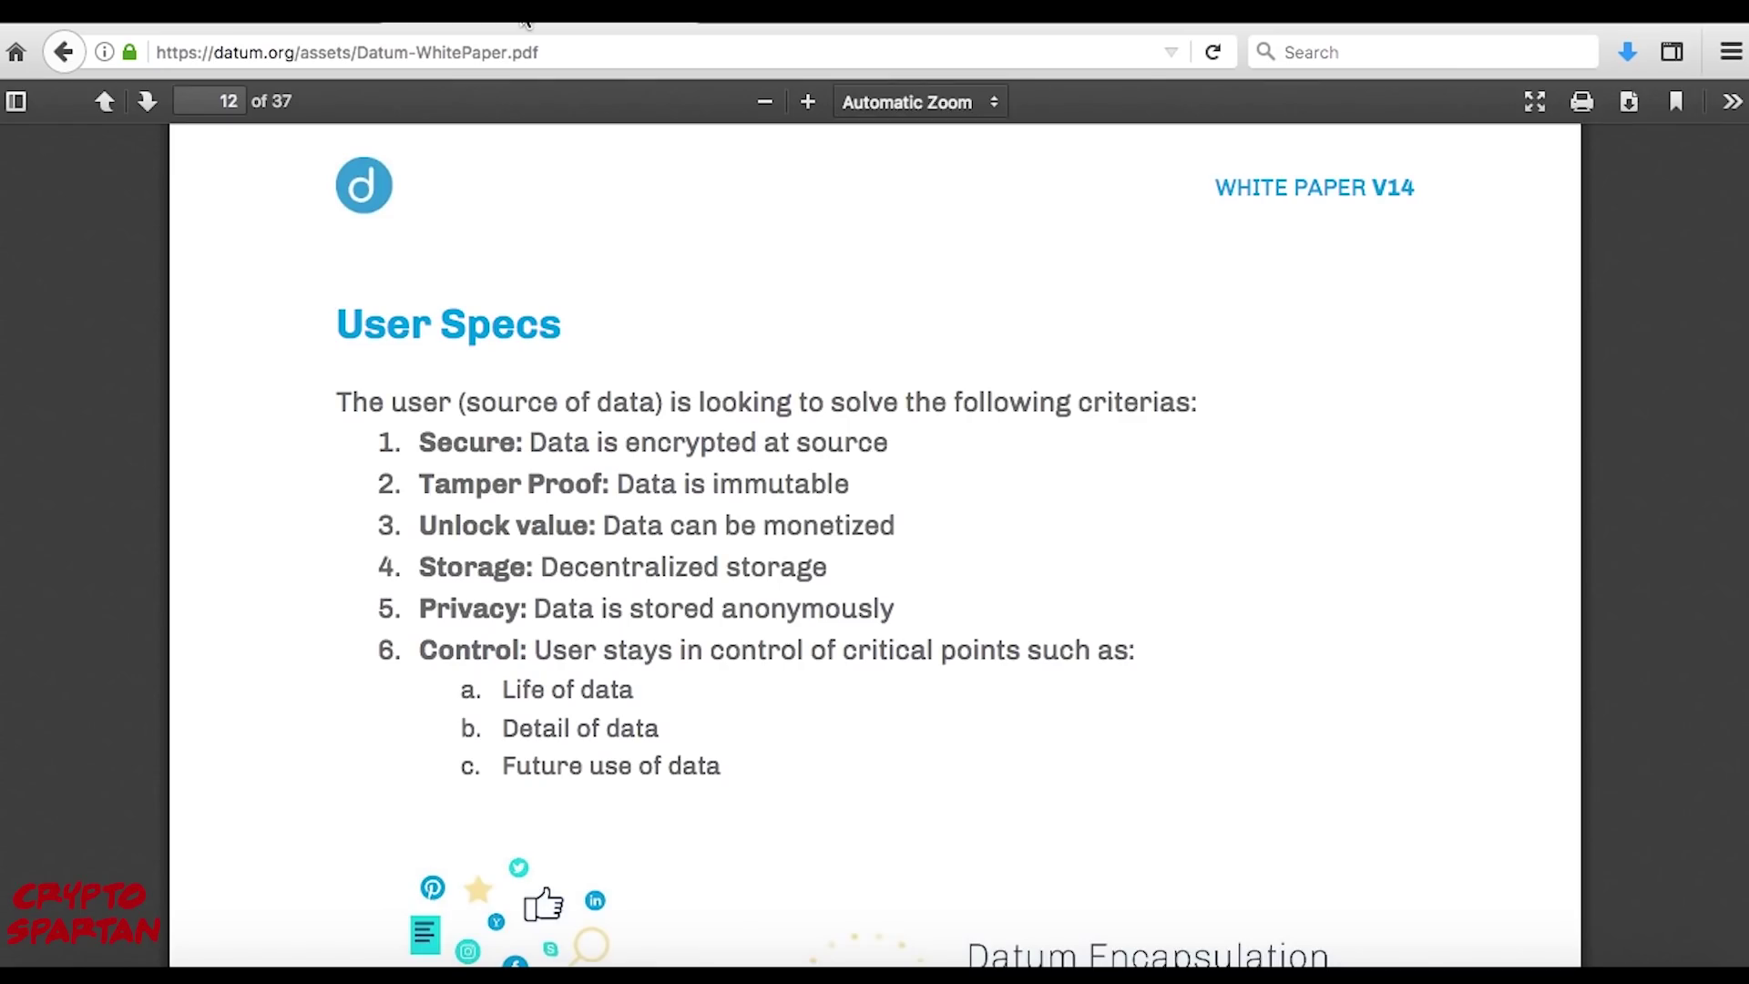
scroll(1530, 636, down, 1)
scroll(1529, 637, down, 4)
scroll(1529, 633, down, 2)
scroll(1529, 633, down, 5)
scroll(1529, 635, down, 4)
scroll(1529, 635, down, 5)
scroll(1529, 635, down, 5)
scroll(1530, 636, down, 5)
scroll(1529, 642, down, 4)
scroll(1529, 643, down, 4)
scroll(1529, 643, down, 5)
scroll(1529, 643, down, 5)
scroll(1528, 634, down, 4)
scroll(1529, 635, down, 5)
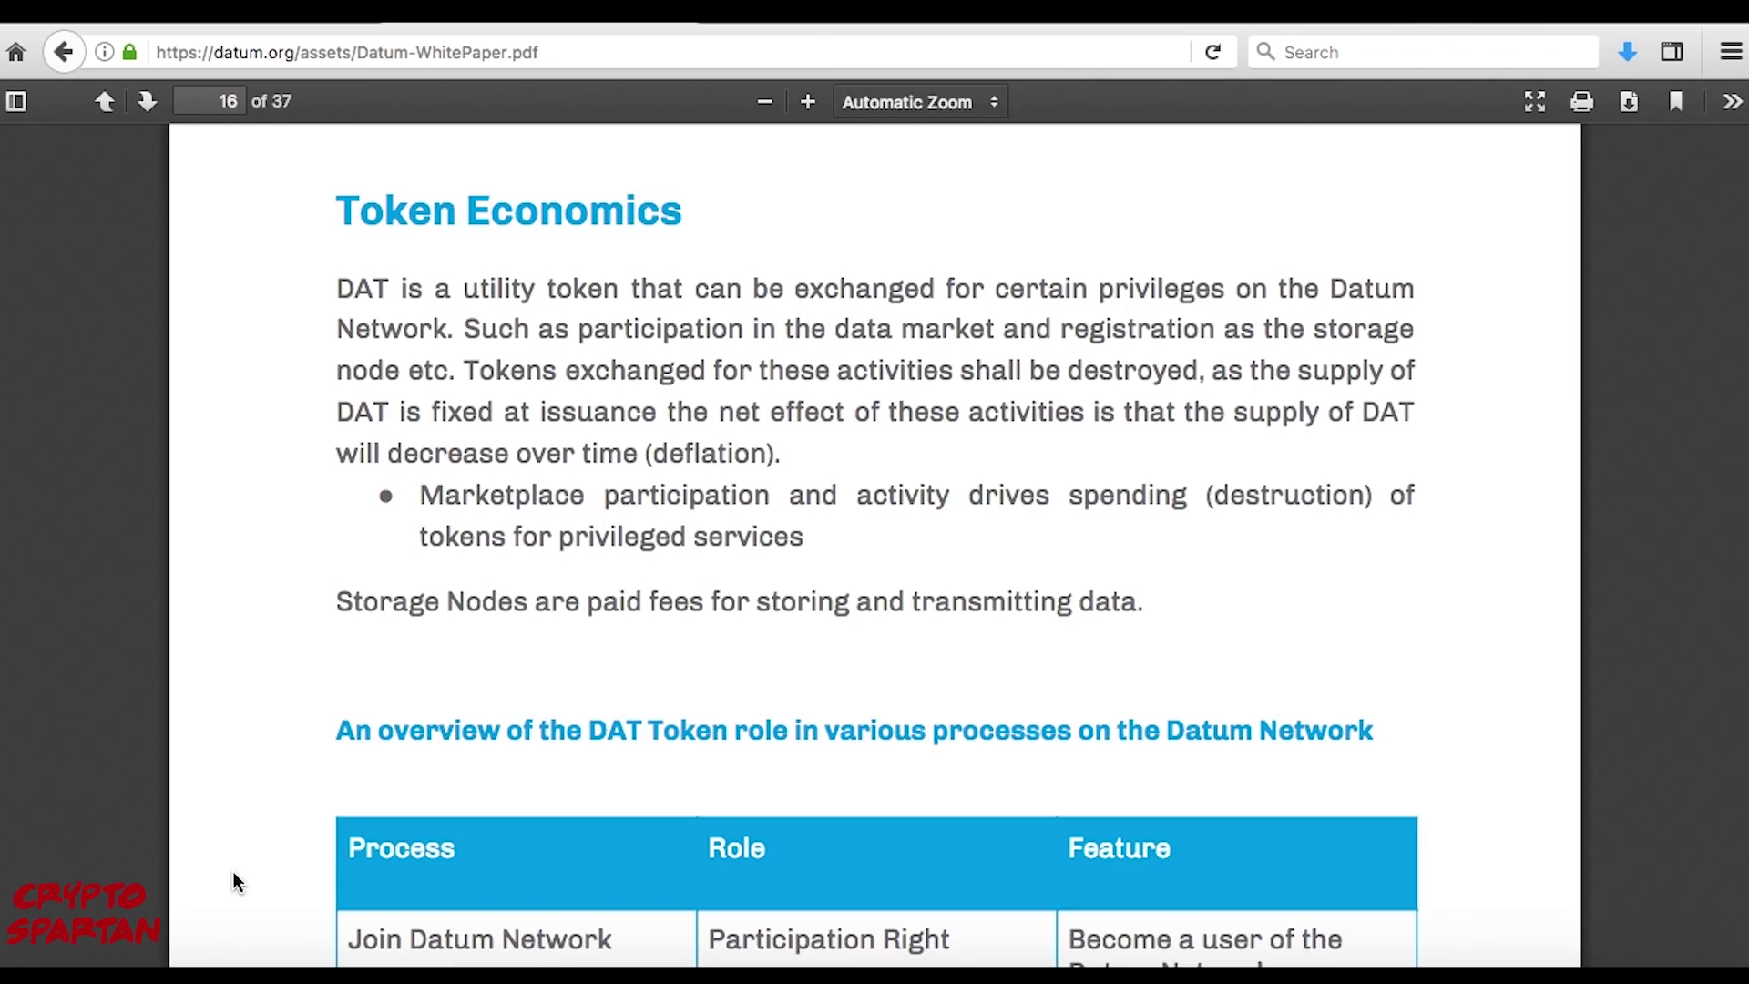
scroll(233, 873, down, 1)
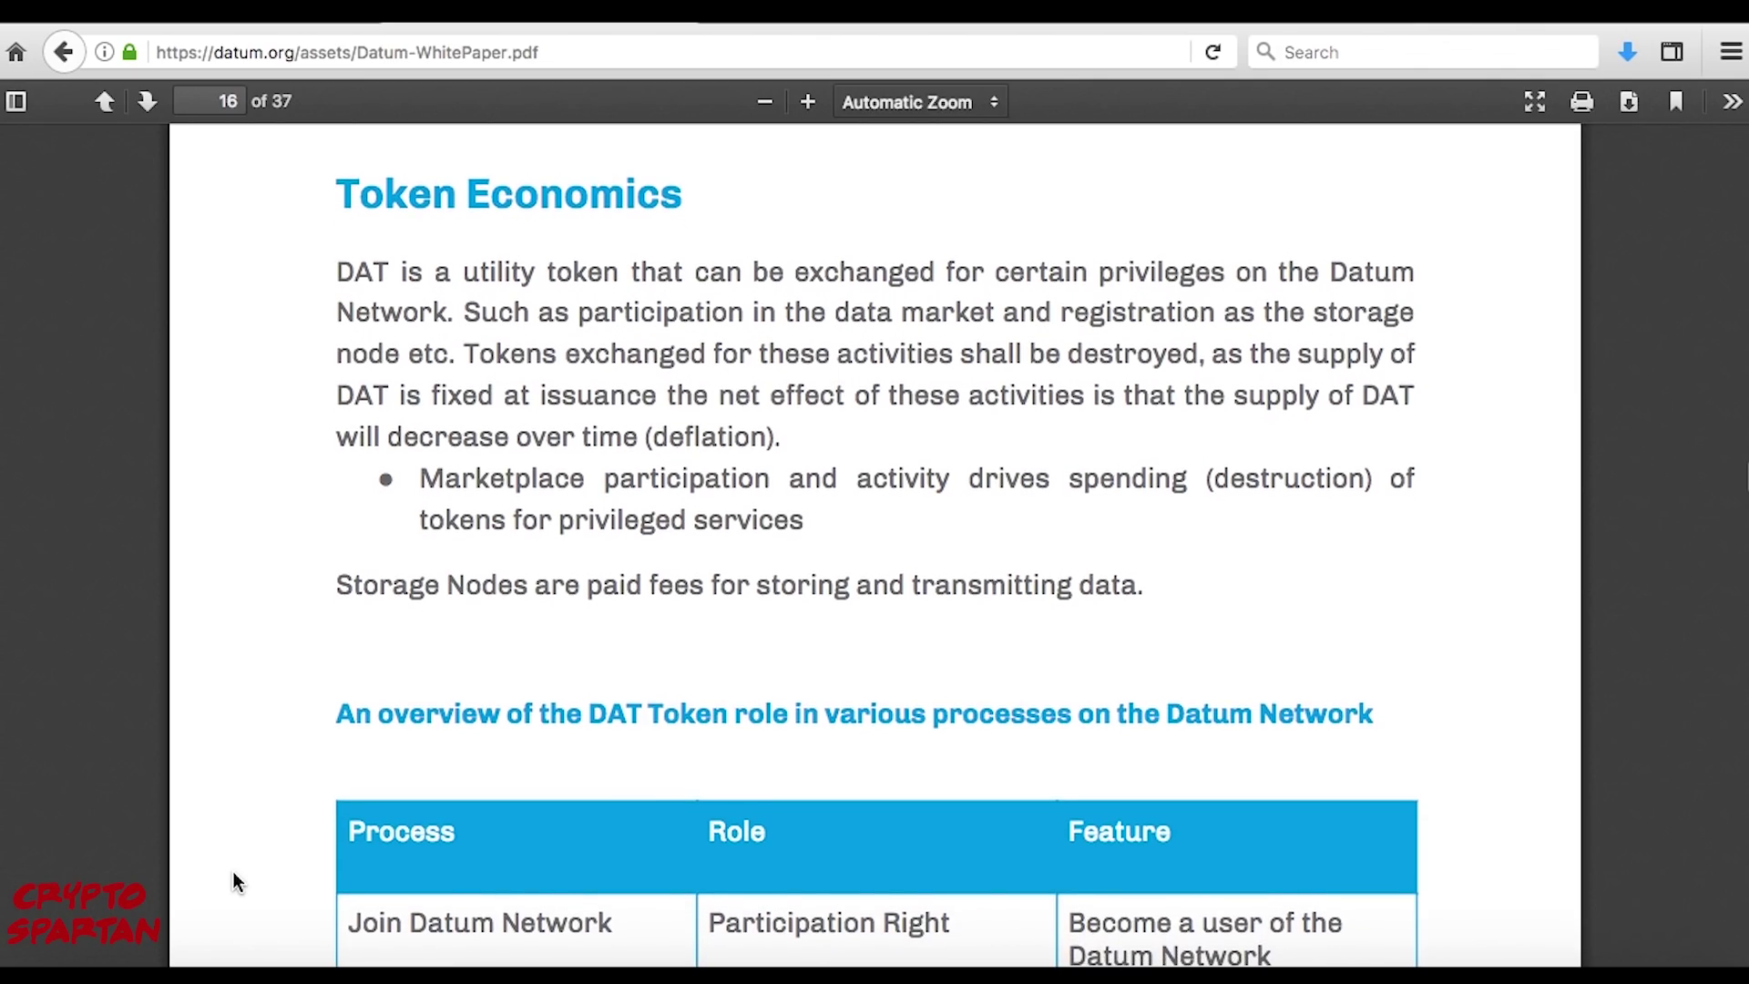
scroll(233, 873, down, 2)
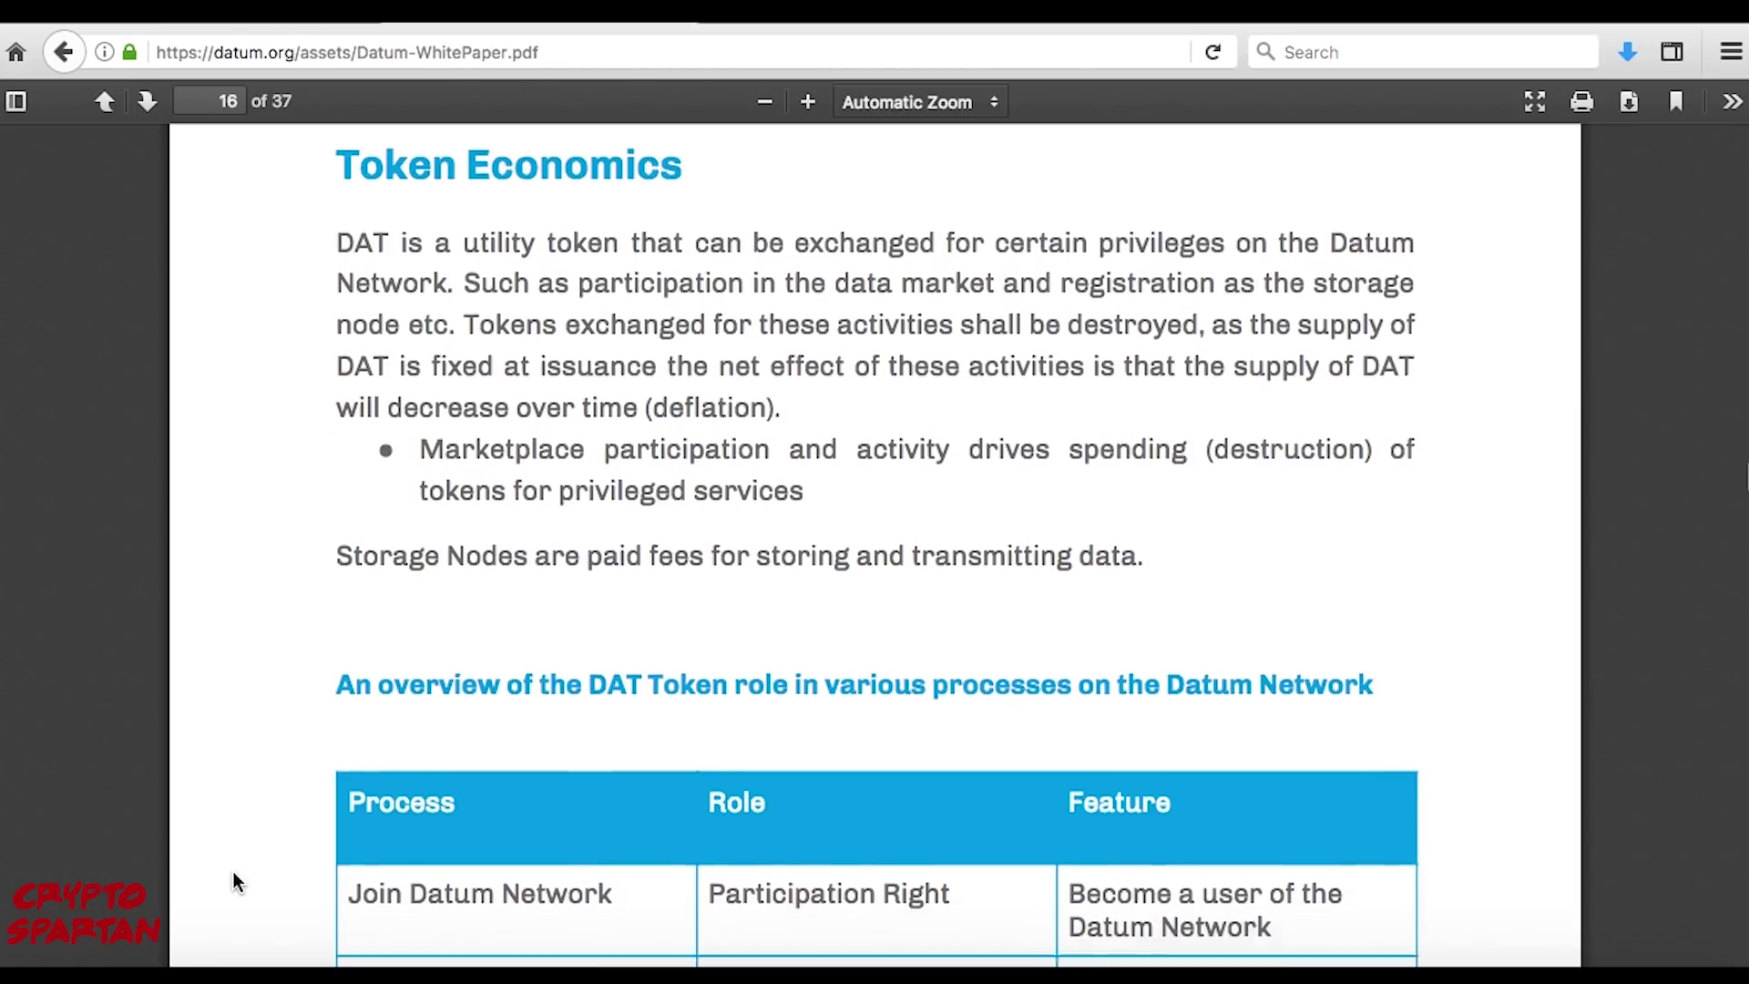
scroll(233, 873, down, 1)
scroll(232, 874, down, 1)
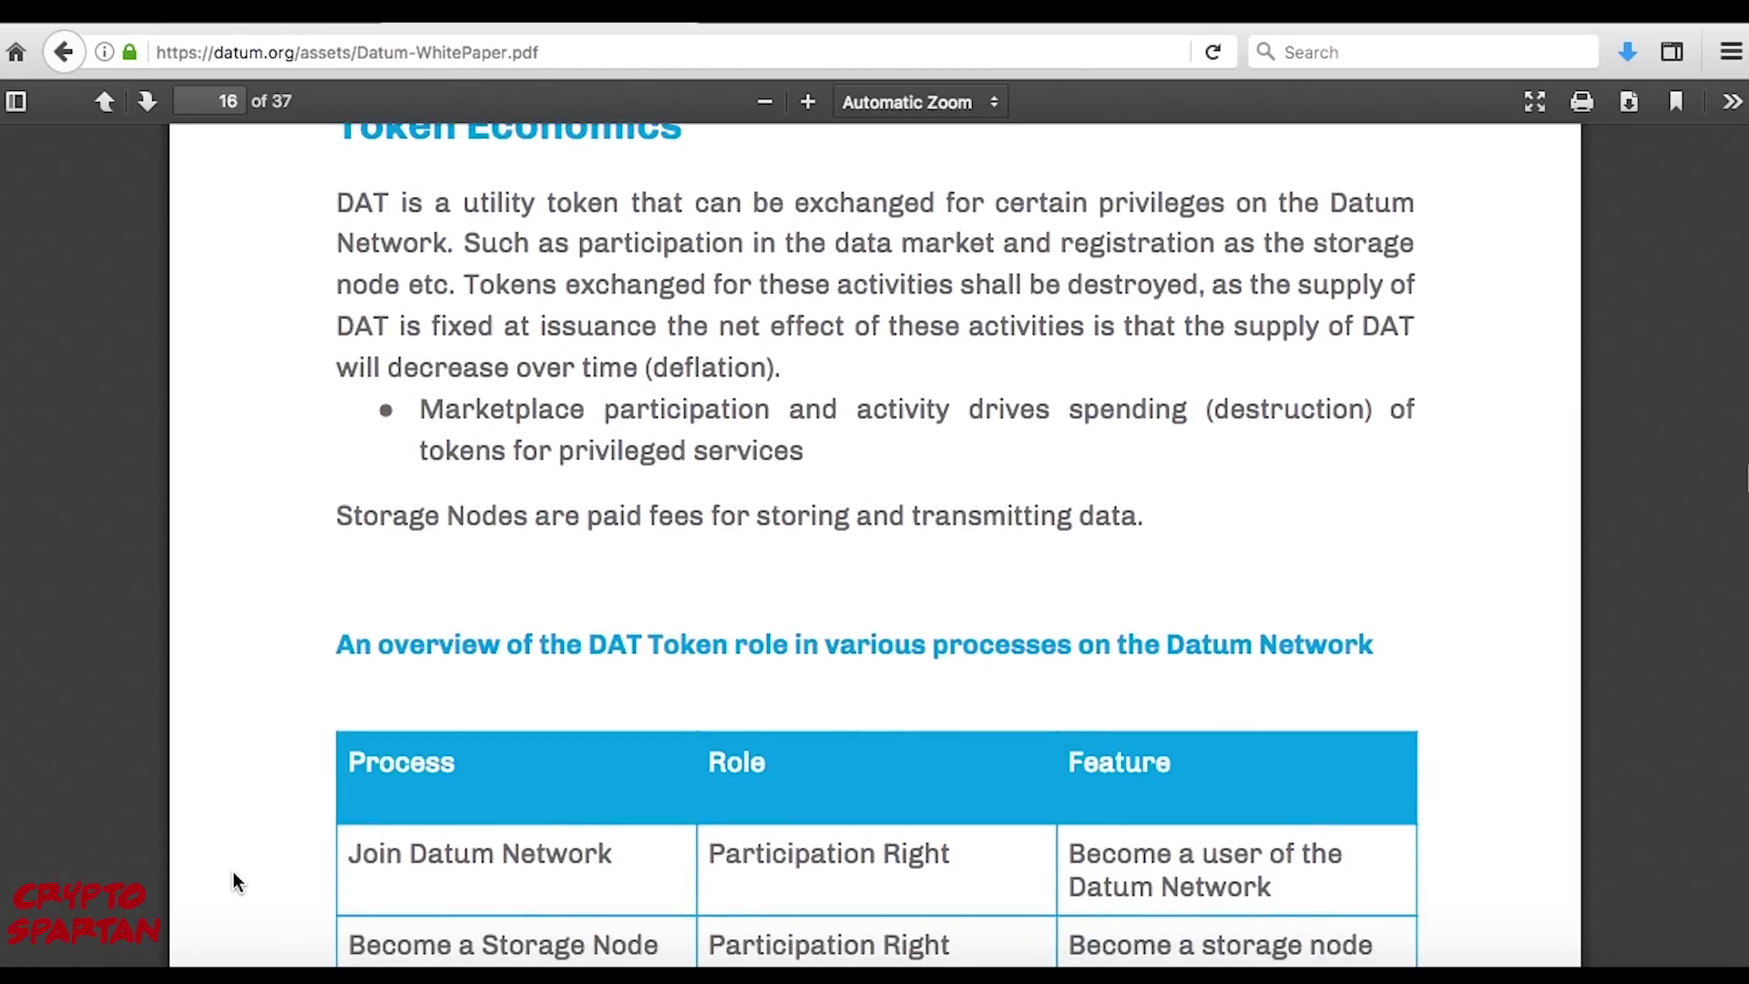
scroll(232, 873, down, 1)
scroll(232, 873, down, 1)
scroll(233, 873, down, 1)
scroll(233, 873, down, 1)
scroll(233, 873, down, 1)
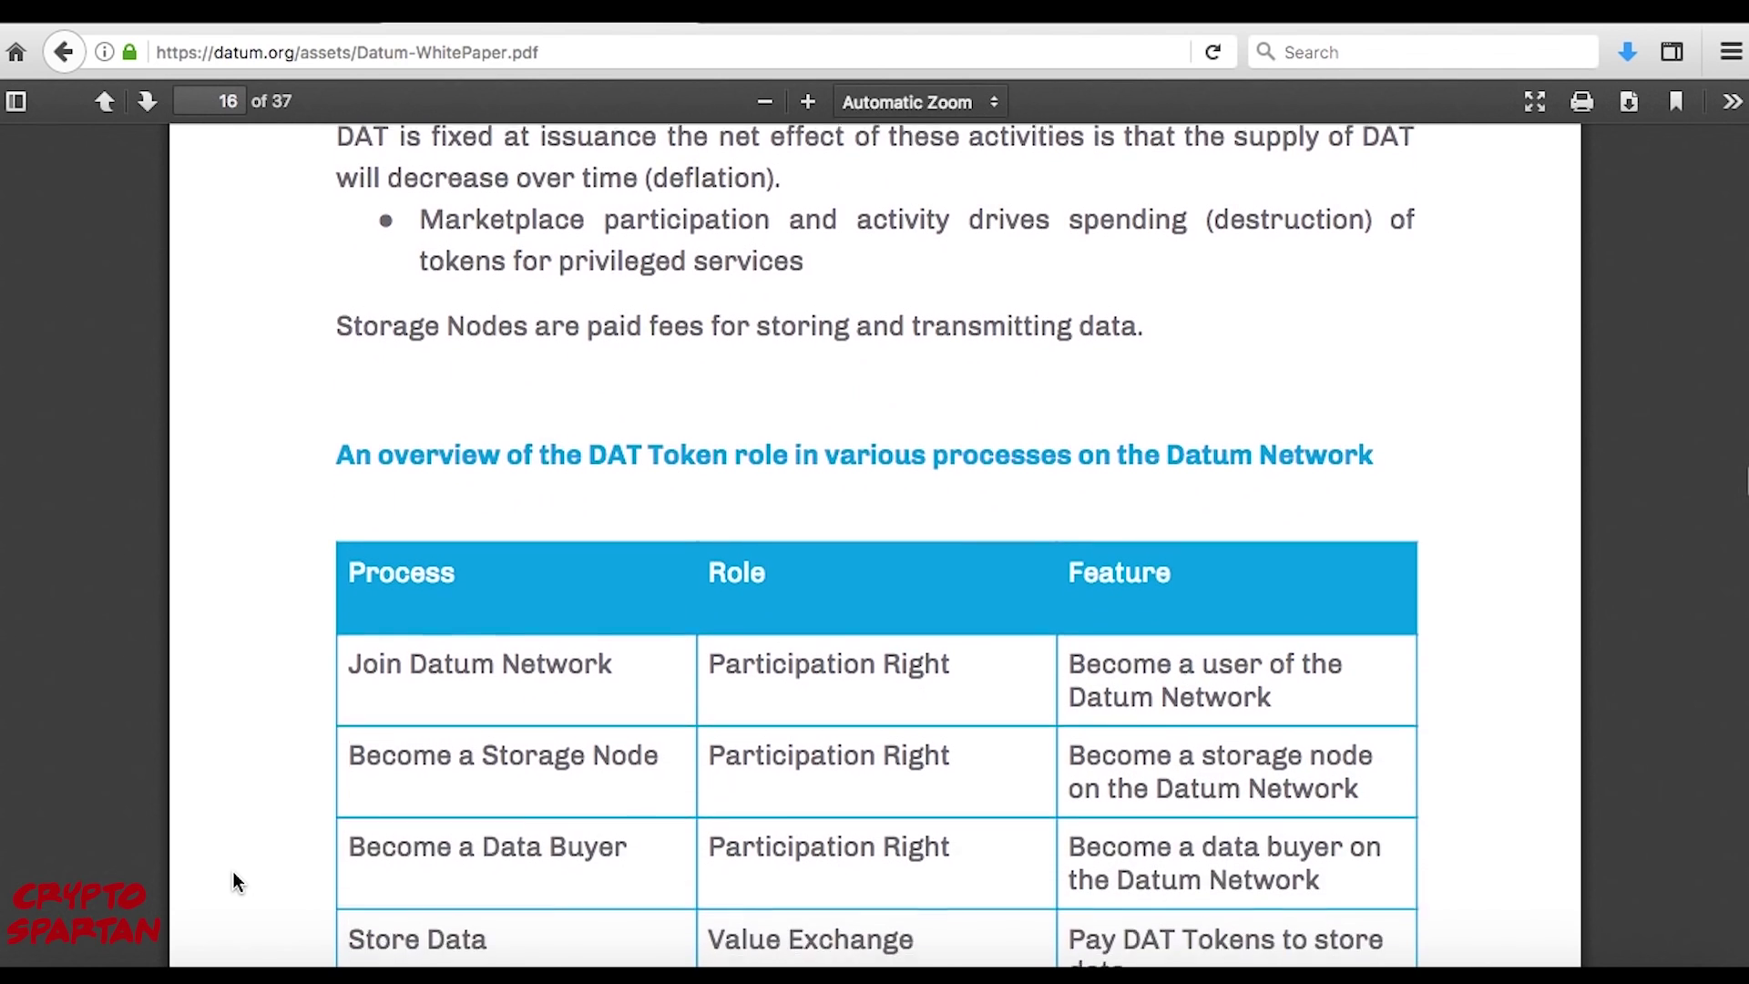
scroll(232, 873, down, 1)
scroll(233, 873, down, 1)
scroll(232, 872, down, 1)
scroll(233, 874, down, 1)
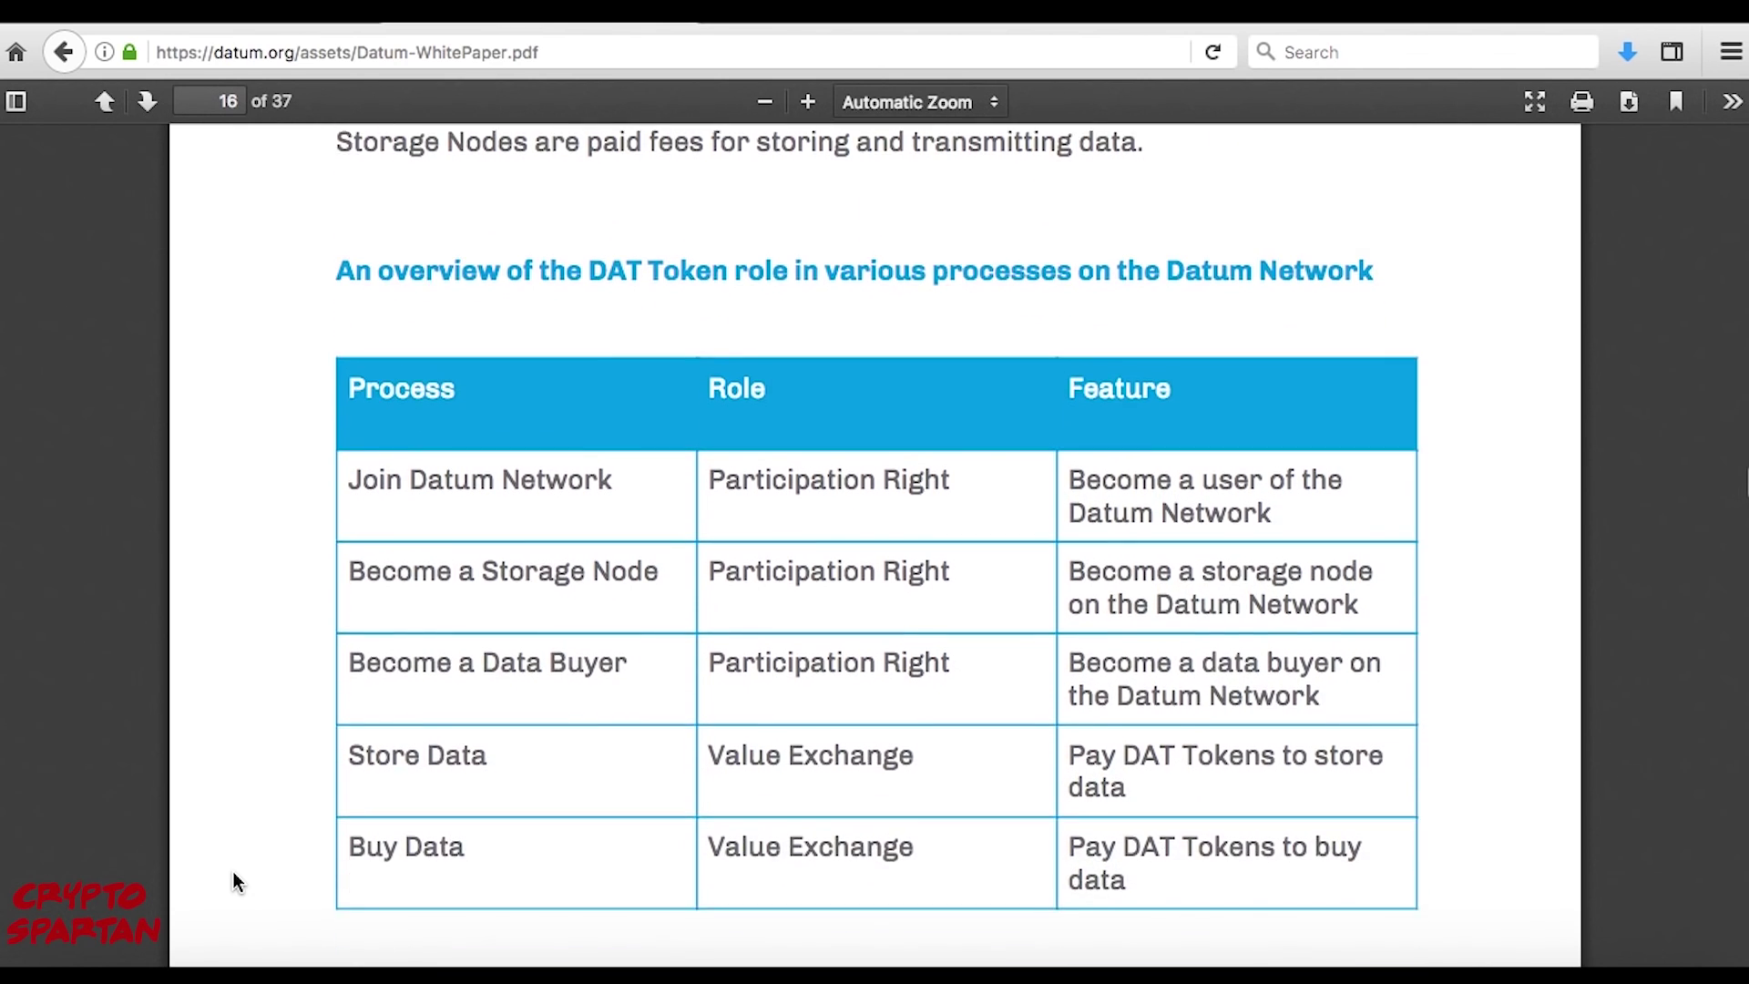
scroll(233, 873, down, 1)
scroll(232, 882, down, 1)
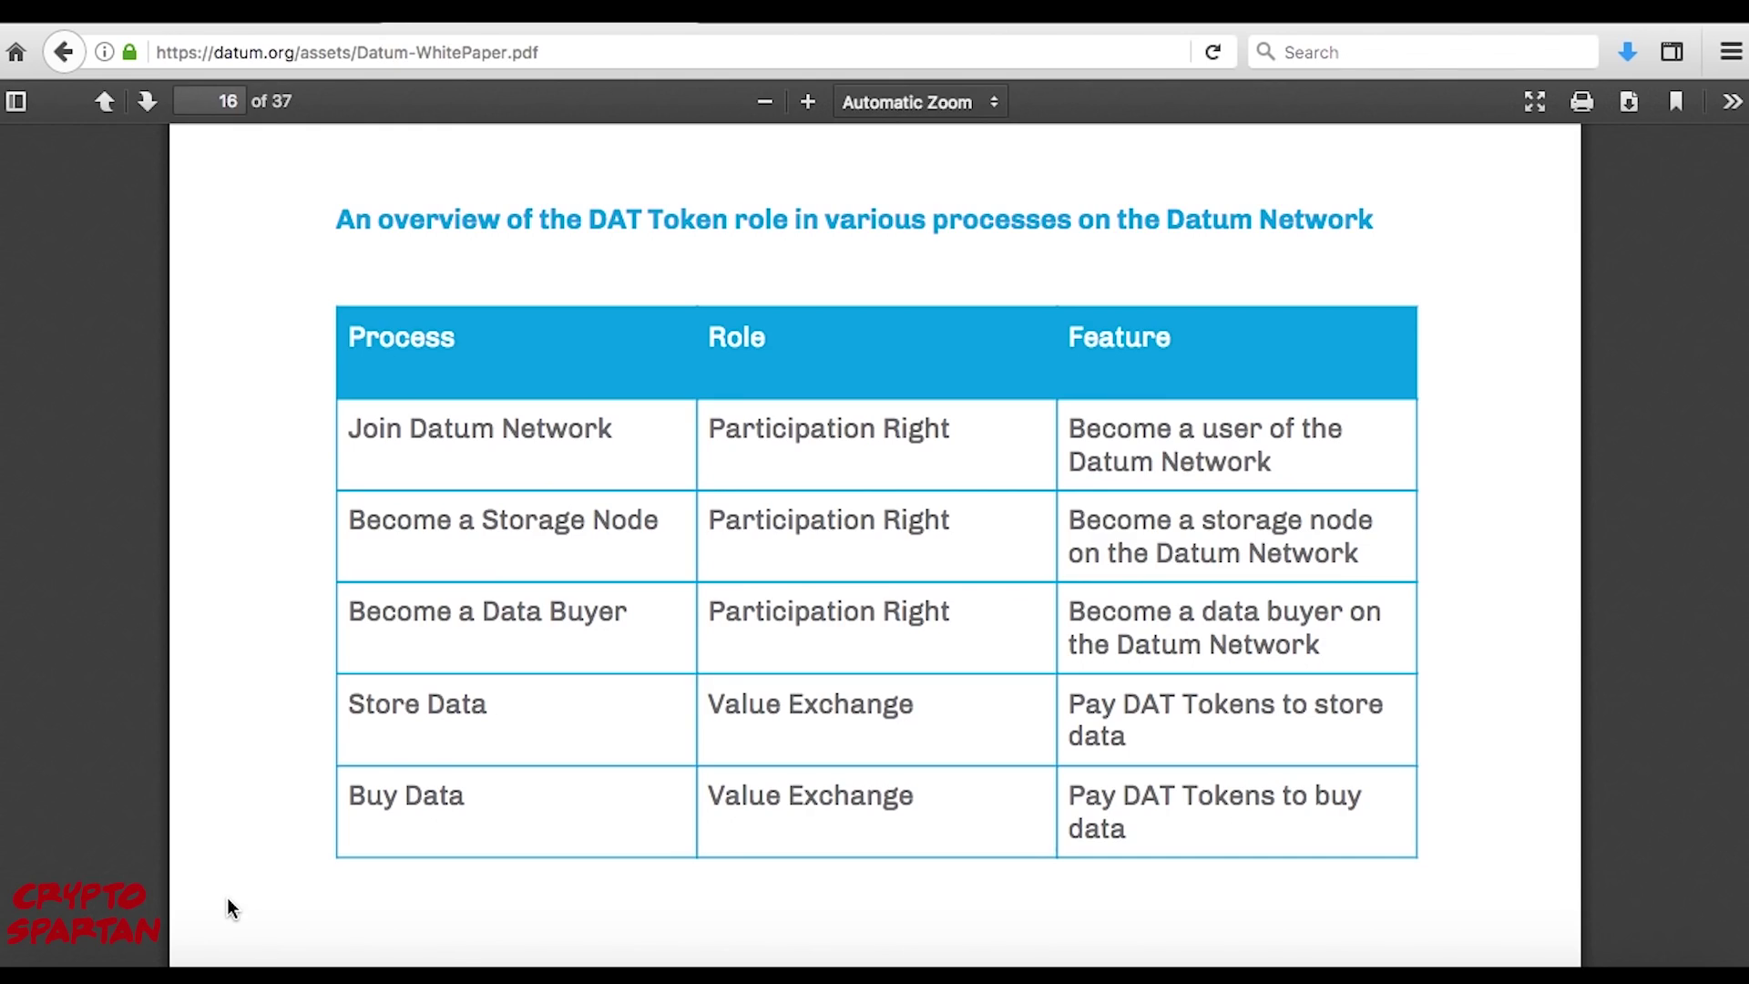
scroll(228, 903, down, 5)
scroll(229, 902, down, 3)
scroll(229, 906, down, 3)
scroll(227, 906, down, 1)
scroll(229, 906, down, 1)
scroll(227, 907, down, 1)
scroll(227, 907, down, 1)
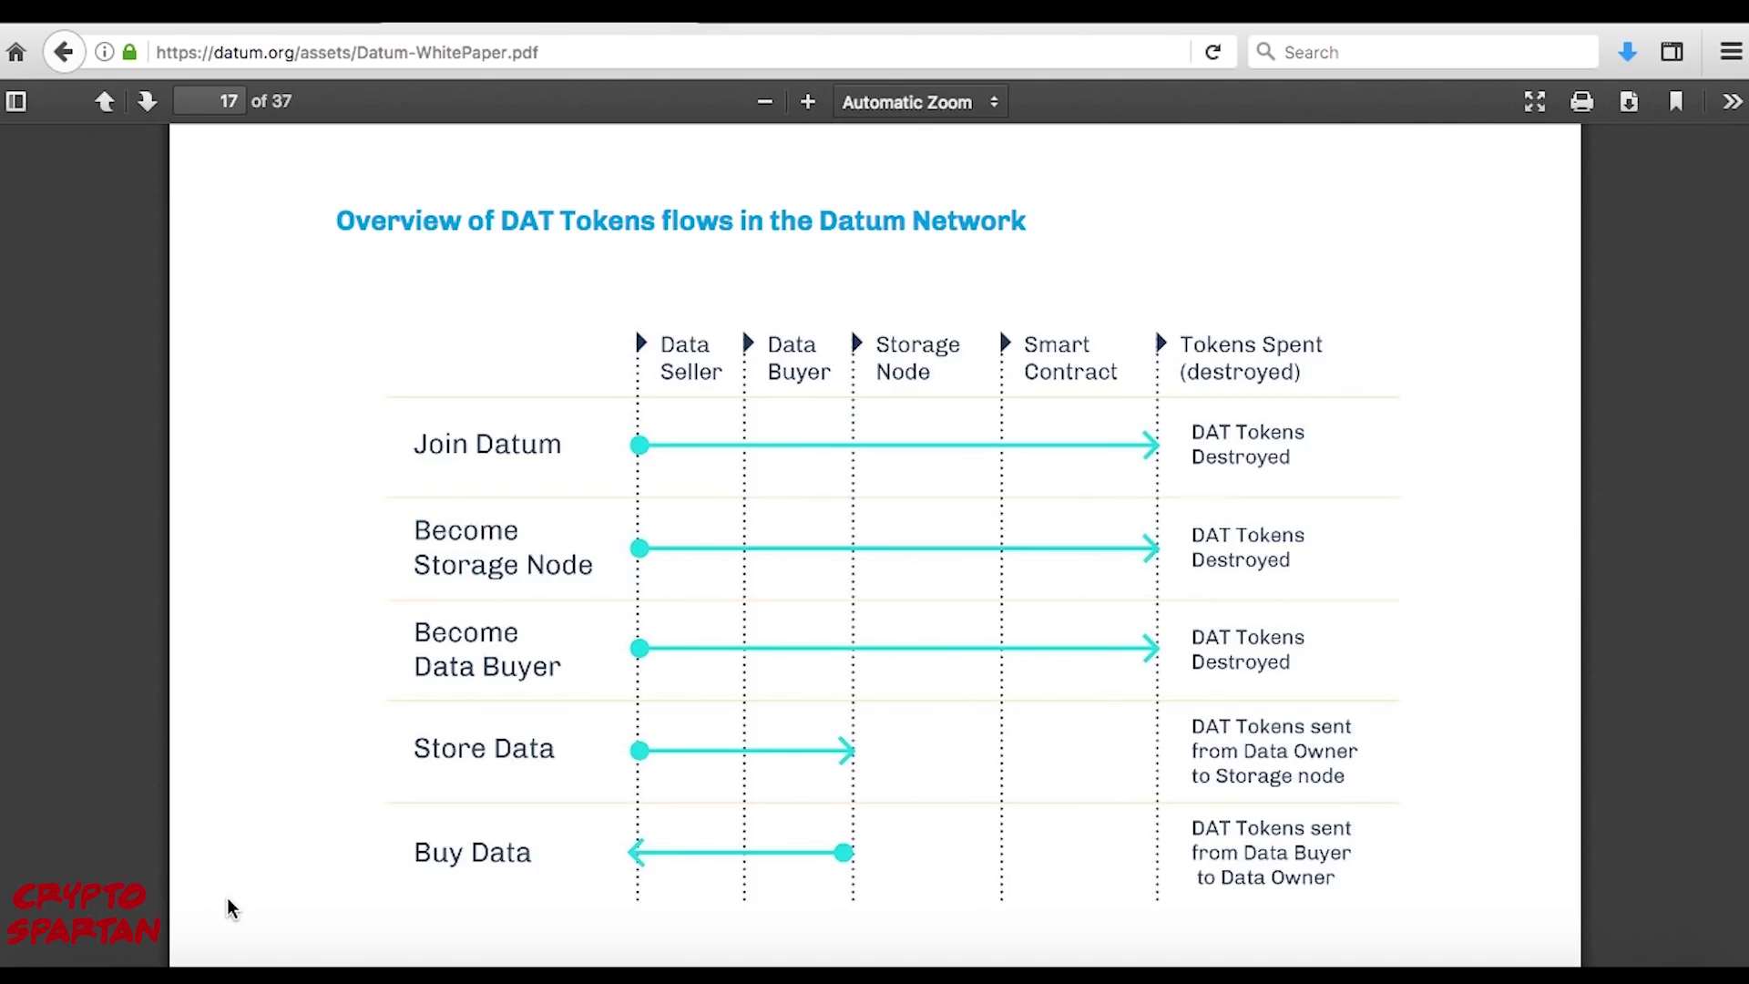
scroll(226, 907, down, 2)
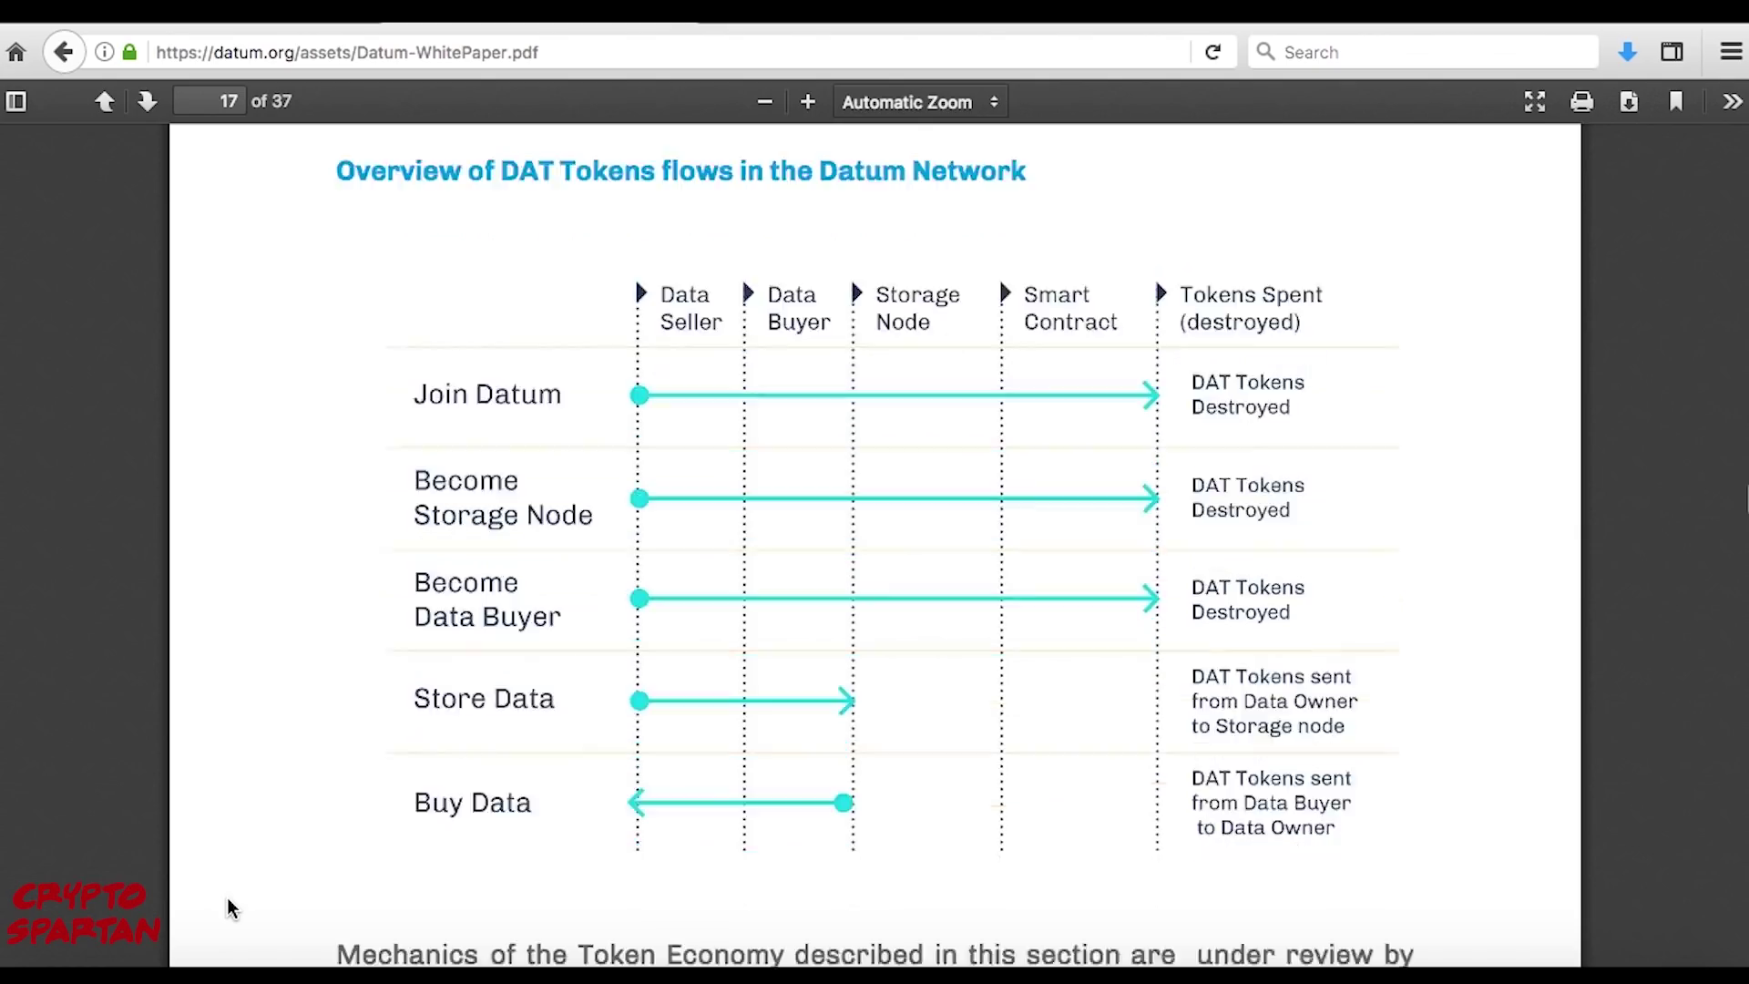
scroll(228, 907, down, 3)
scroll(227, 907, down, 2)
scroll(228, 907, down, 1)
scroll(226, 903, down, 1)
scroll(227, 901, down, 1)
scroll(227, 903, down, 1)
scroll(227, 902, down, 1)
scroll(228, 907, down, 1)
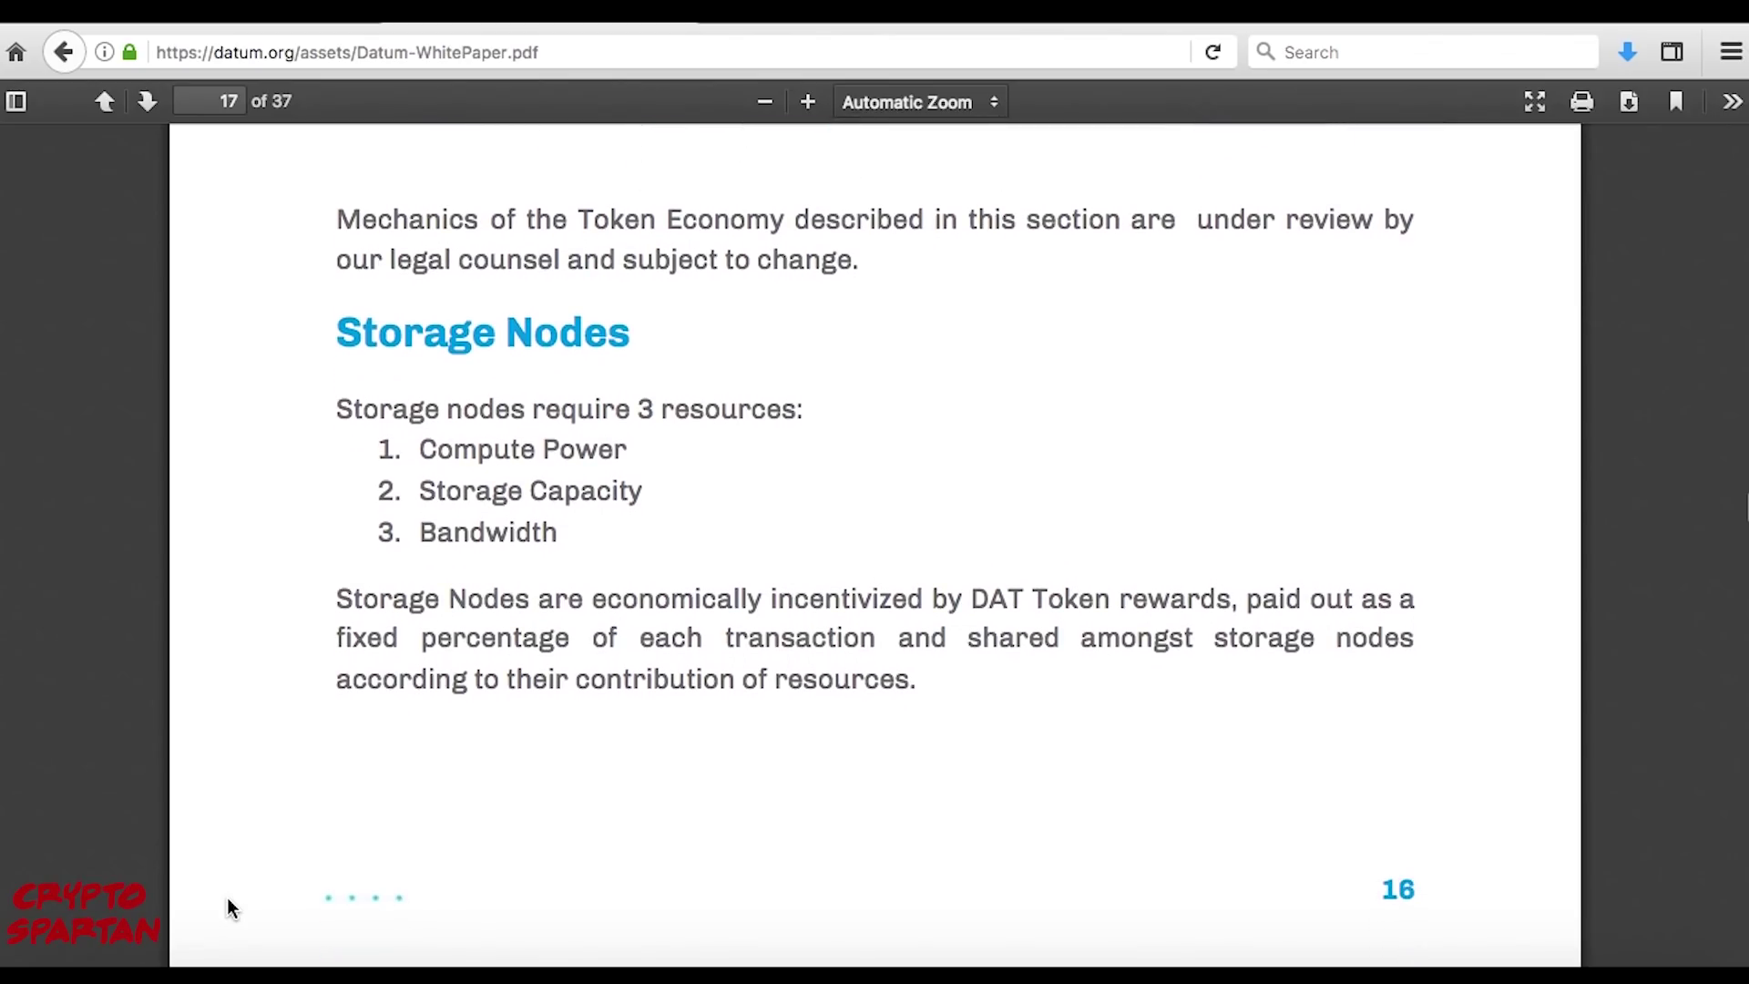
scroll(227, 907, up, 1)
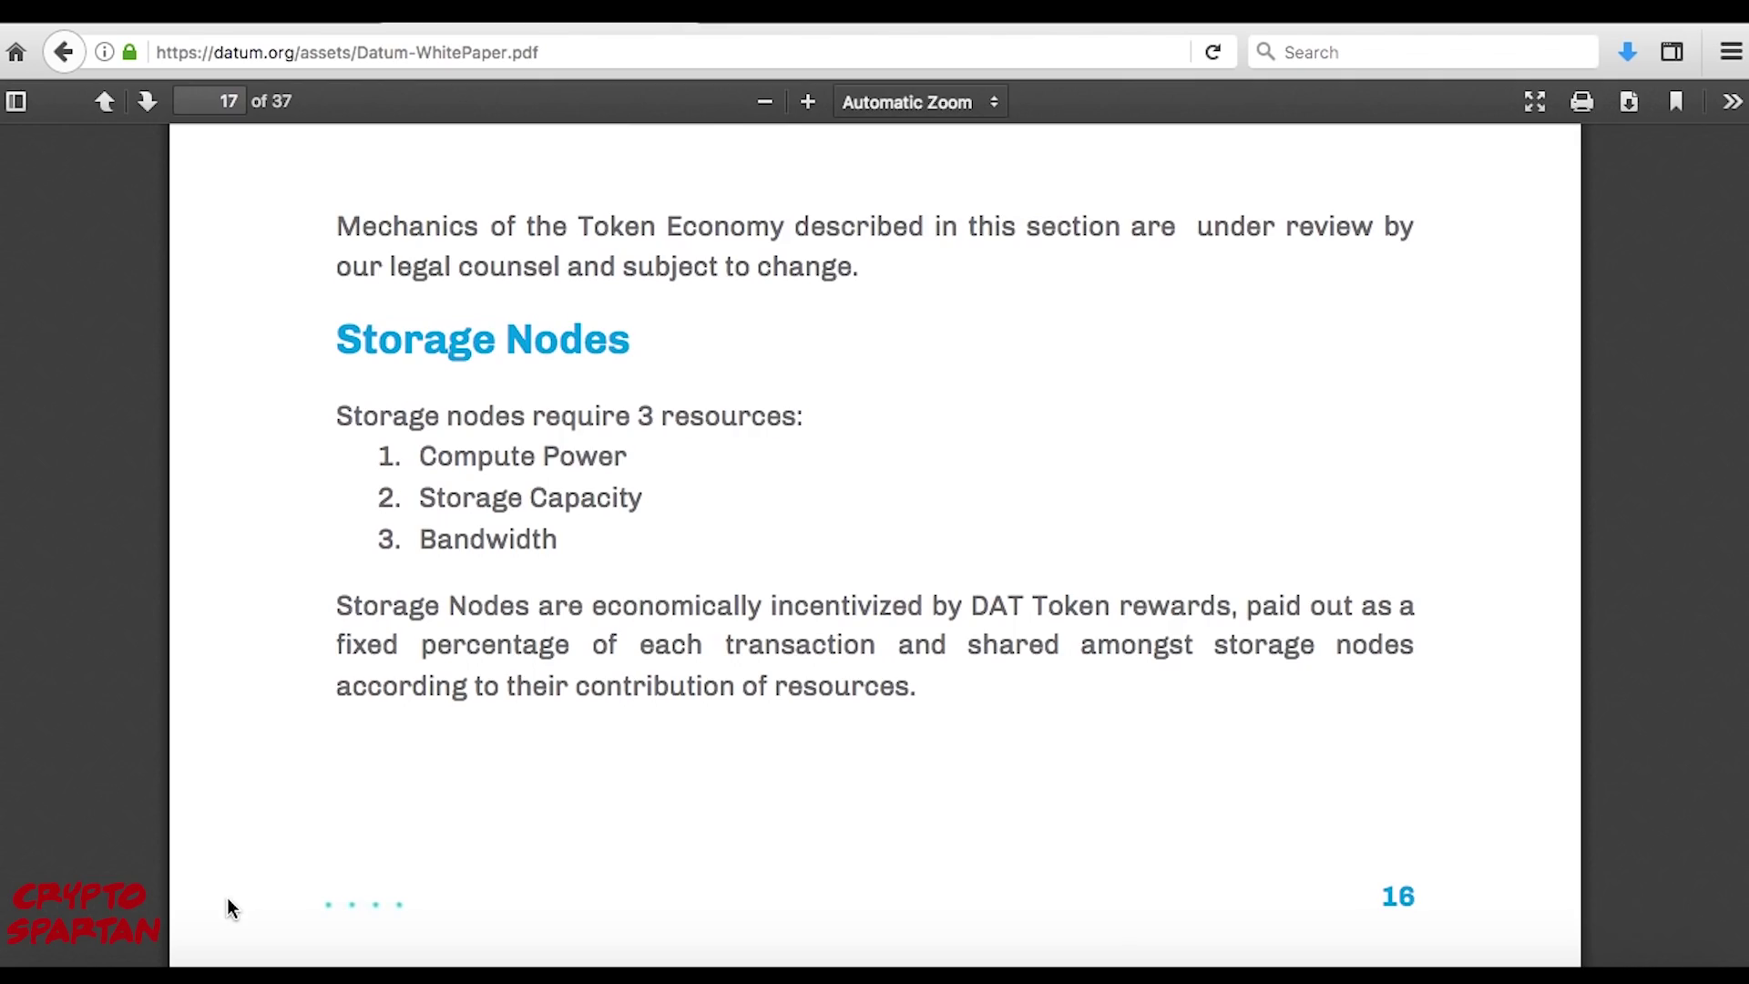
Go back from the whitepaper's Storage Nodes section to the datum.org homepage
click(63, 53)
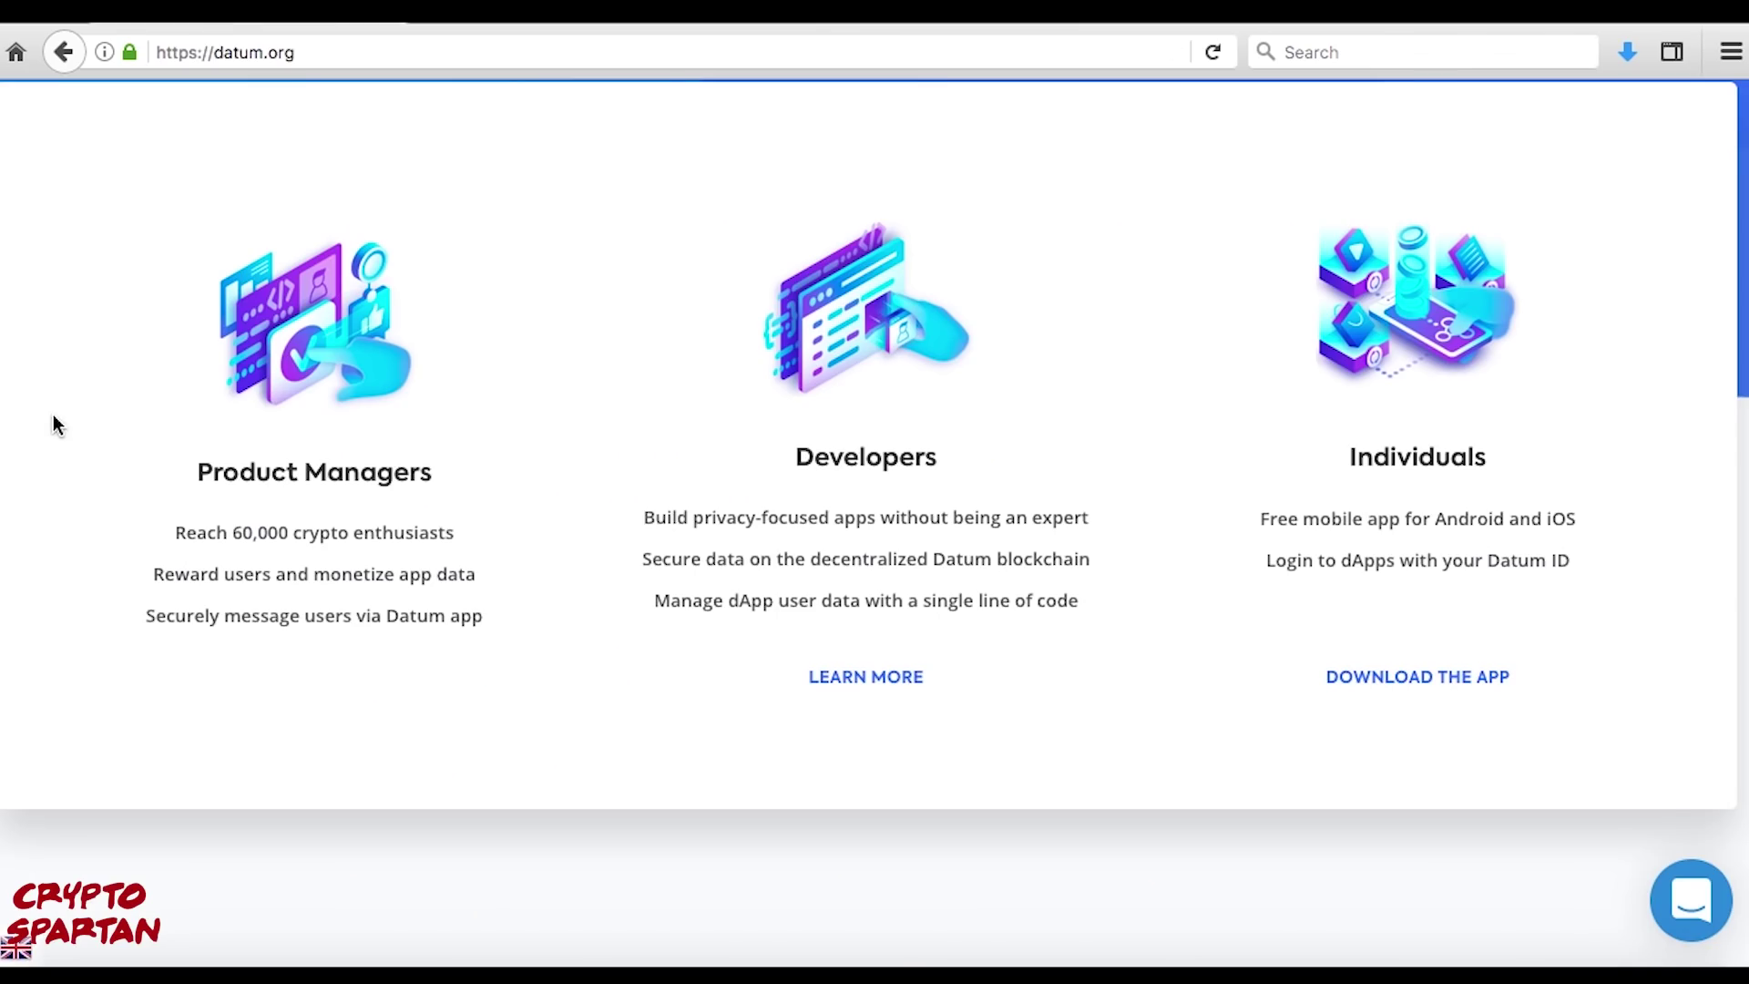
scroll(54, 423, down, 5)
scroll(53, 424, down, 2)
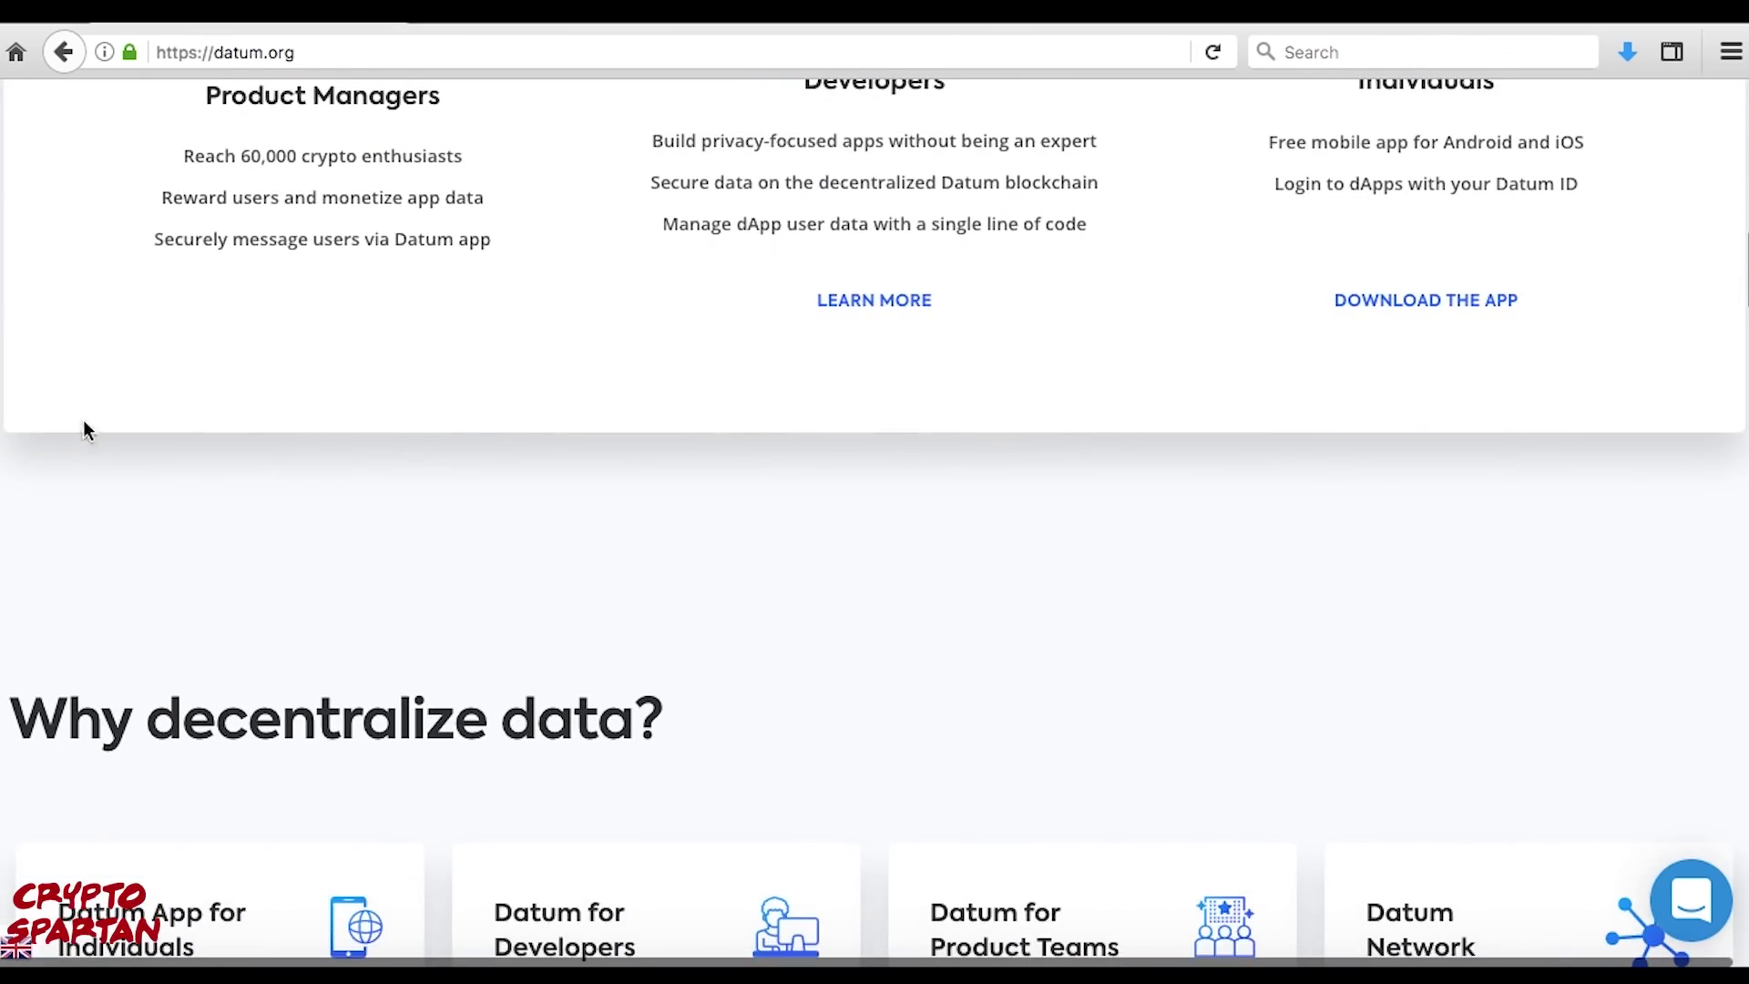
scroll(1282, 745, down, 2)
scroll(1283, 745, down, 2)
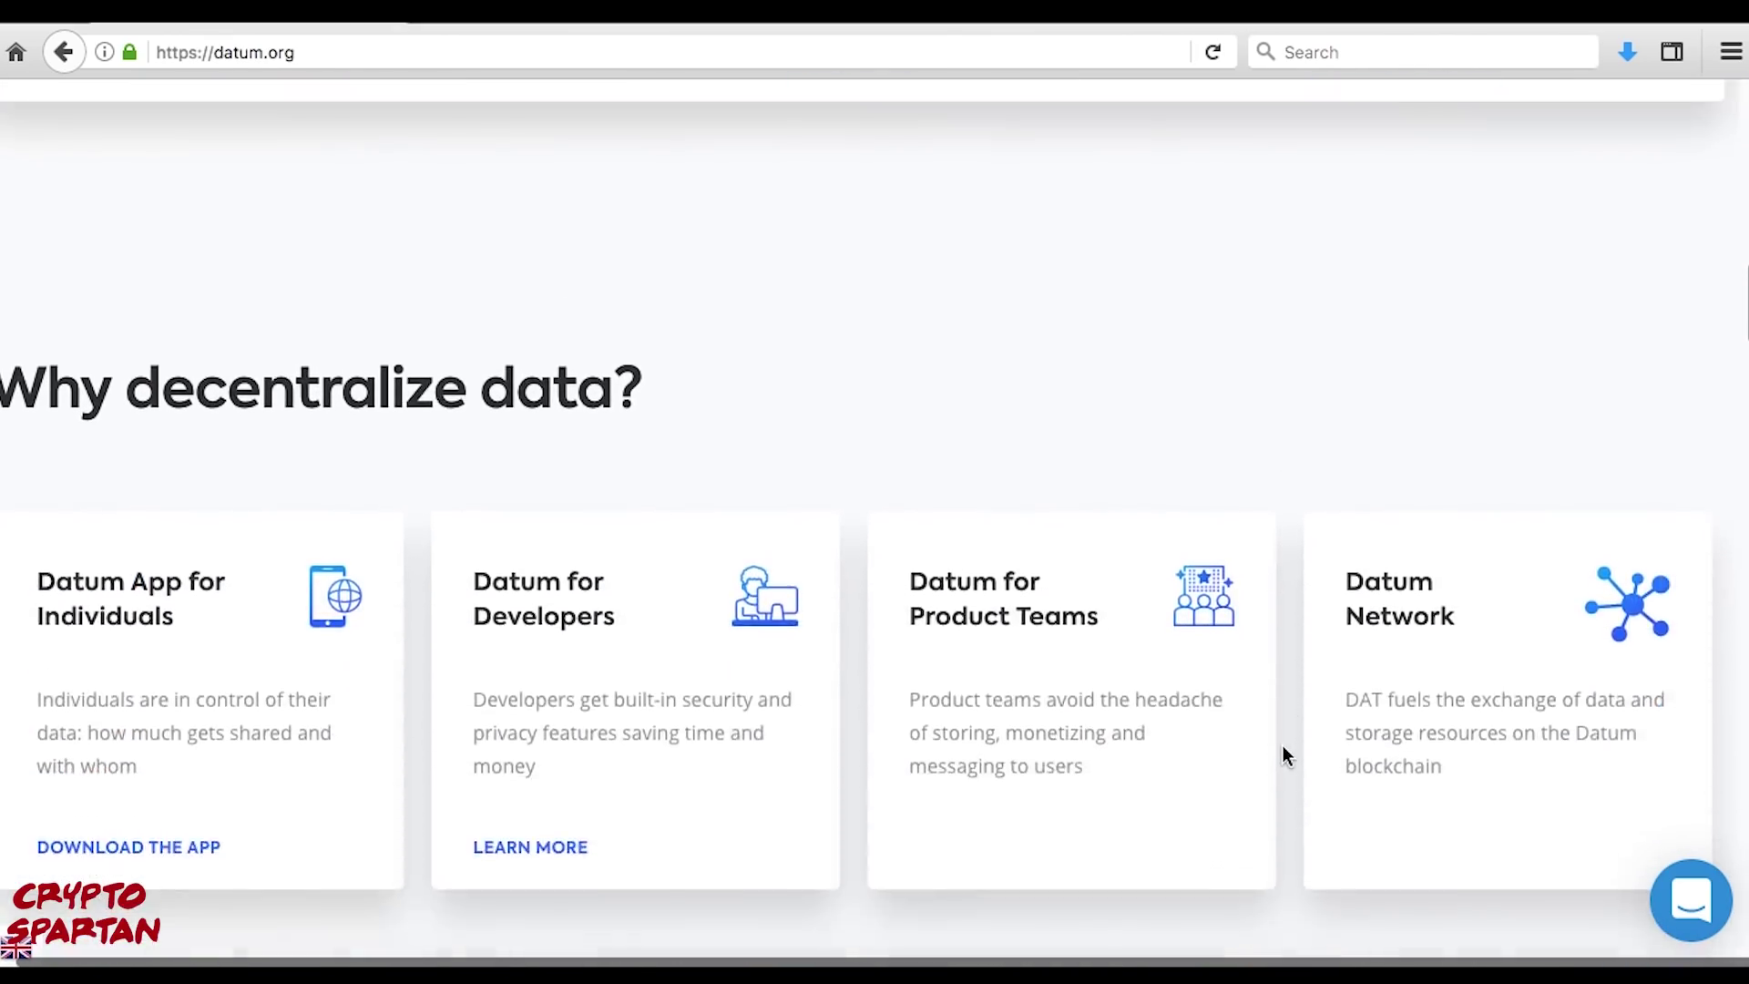
scroll(1283, 744, down, 1)
scroll(1283, 744, down, 1)
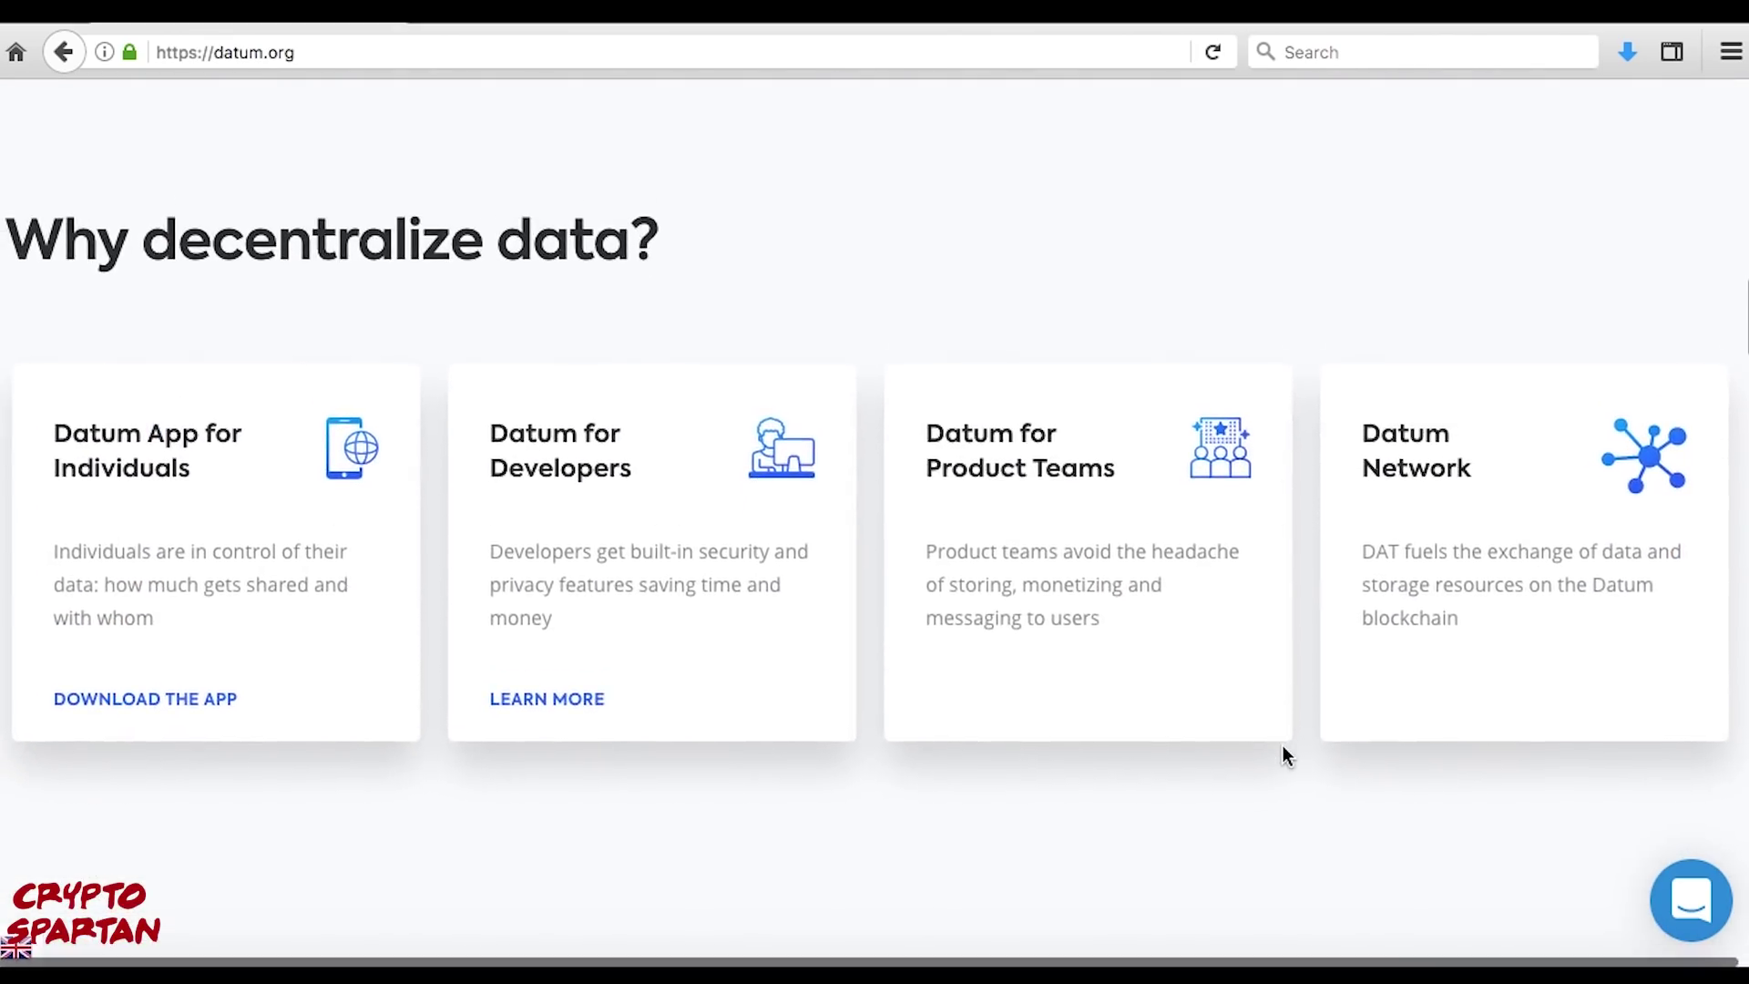
scroll(1282, 745, down, 2)
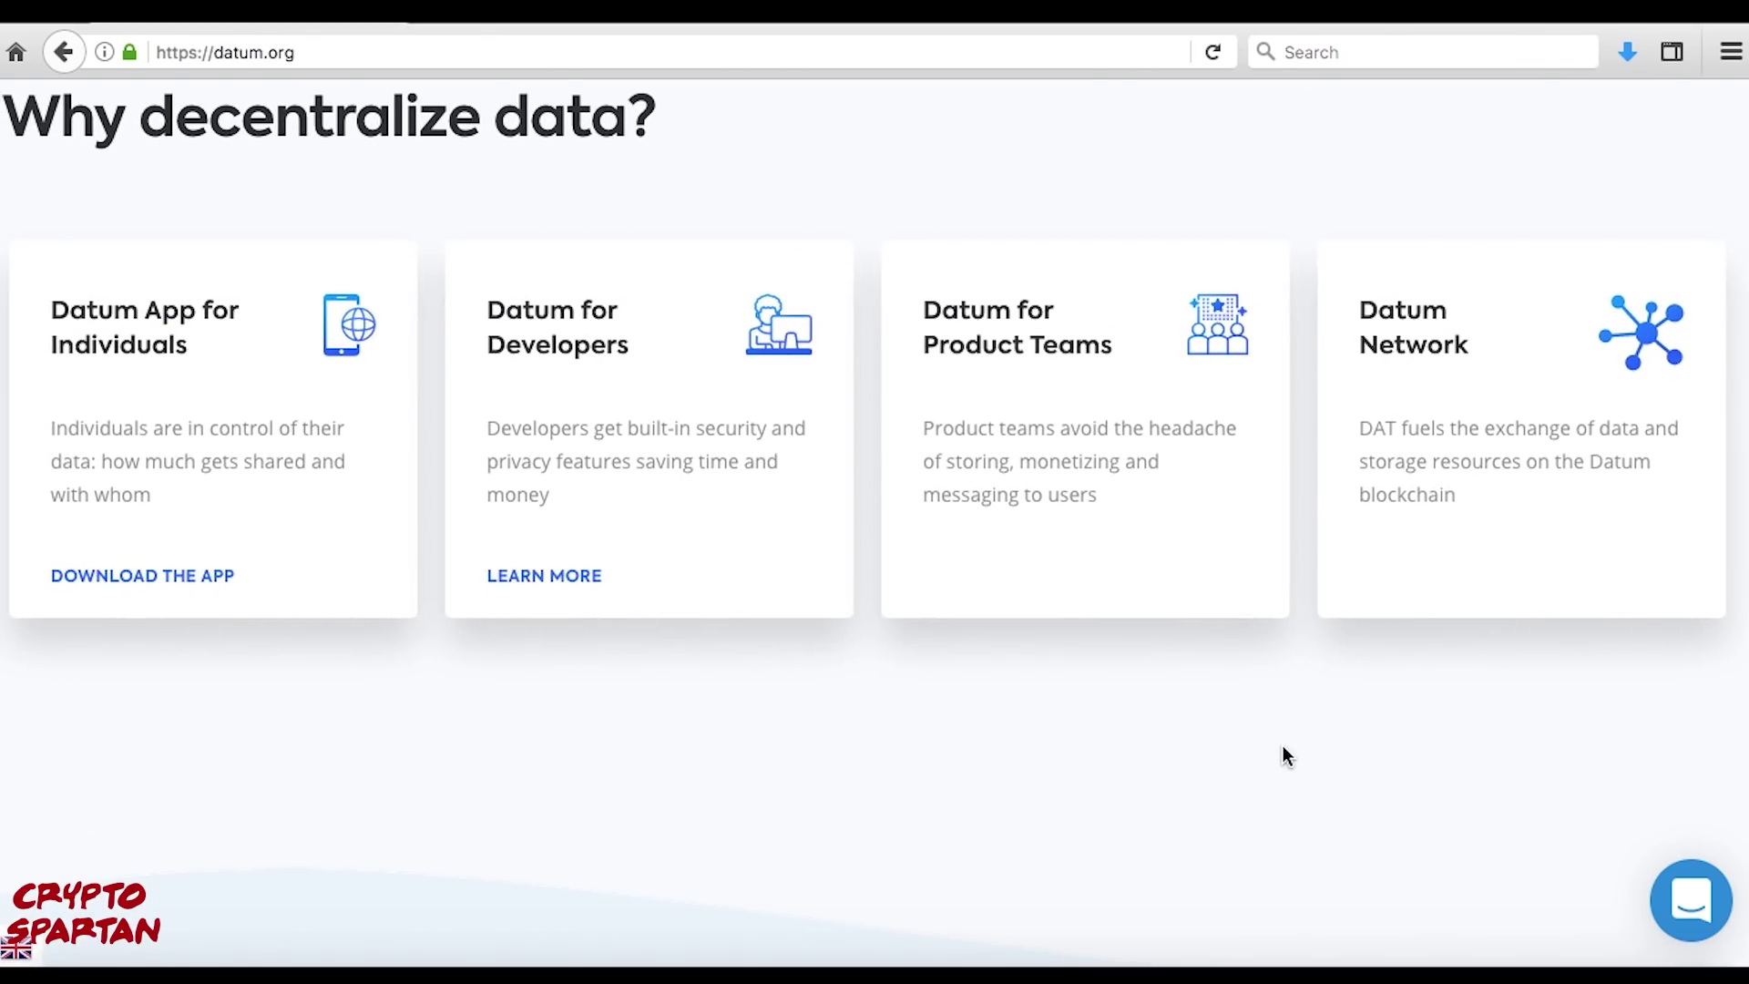
scroll(1282, 755, up, 1)
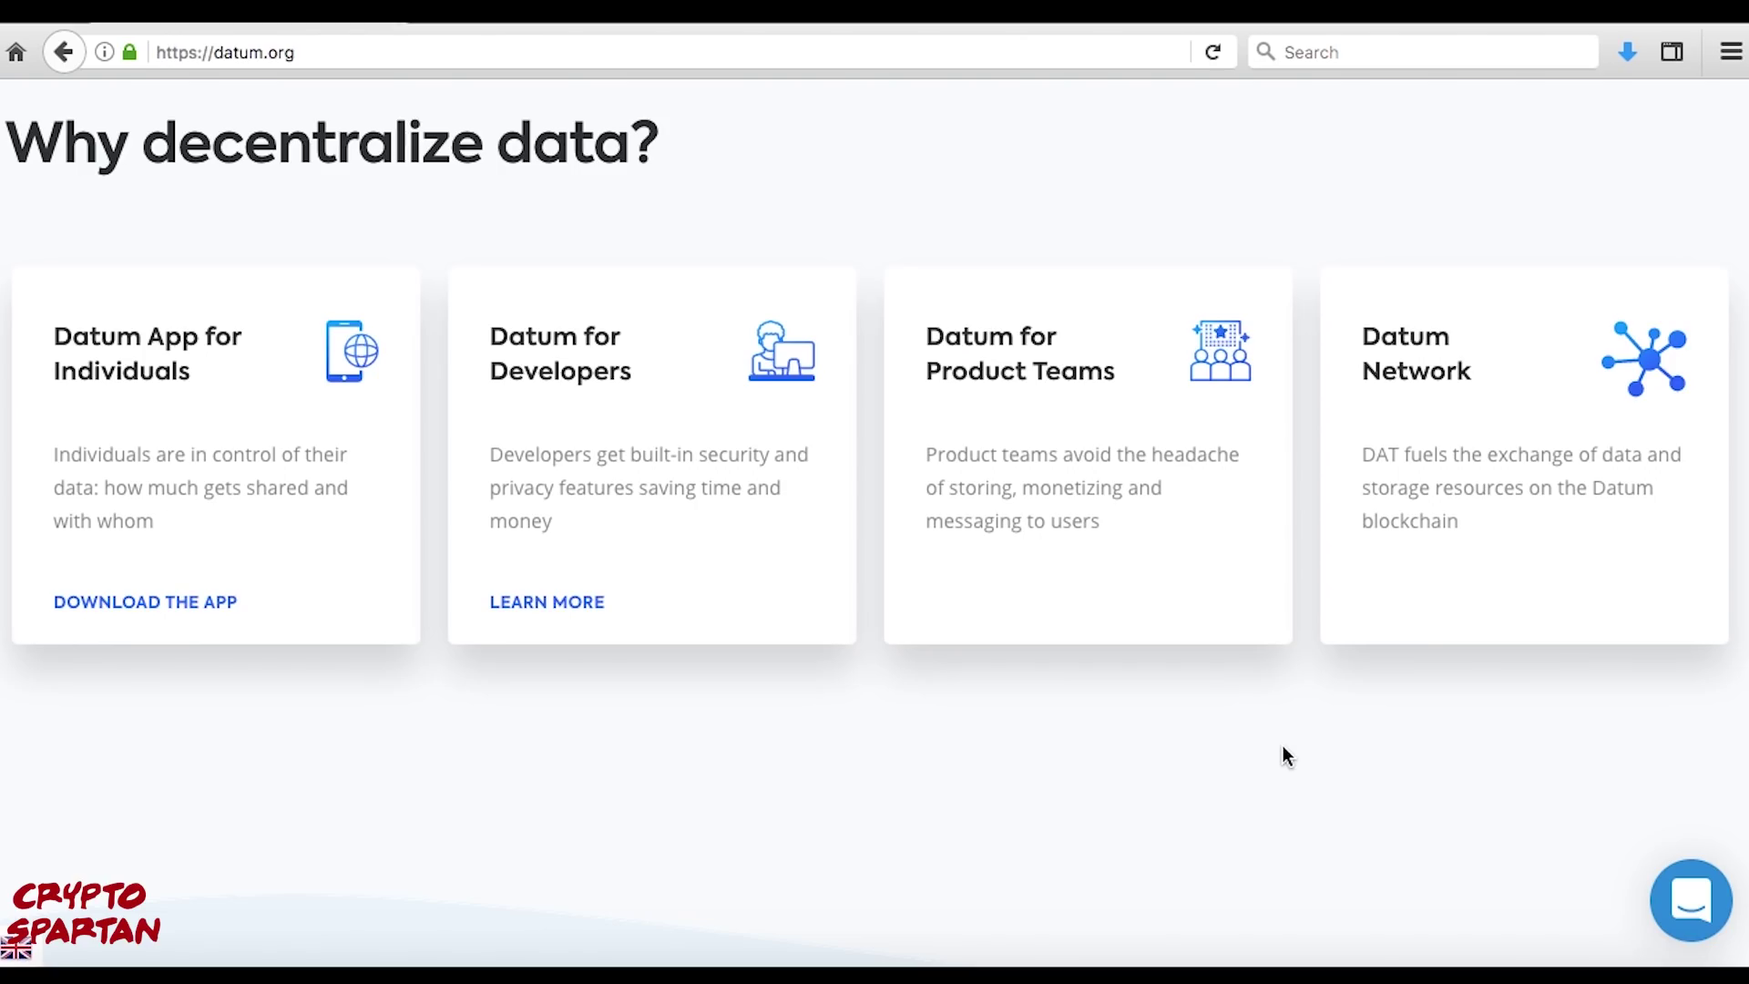
scroll(1283, 748, up, 1)
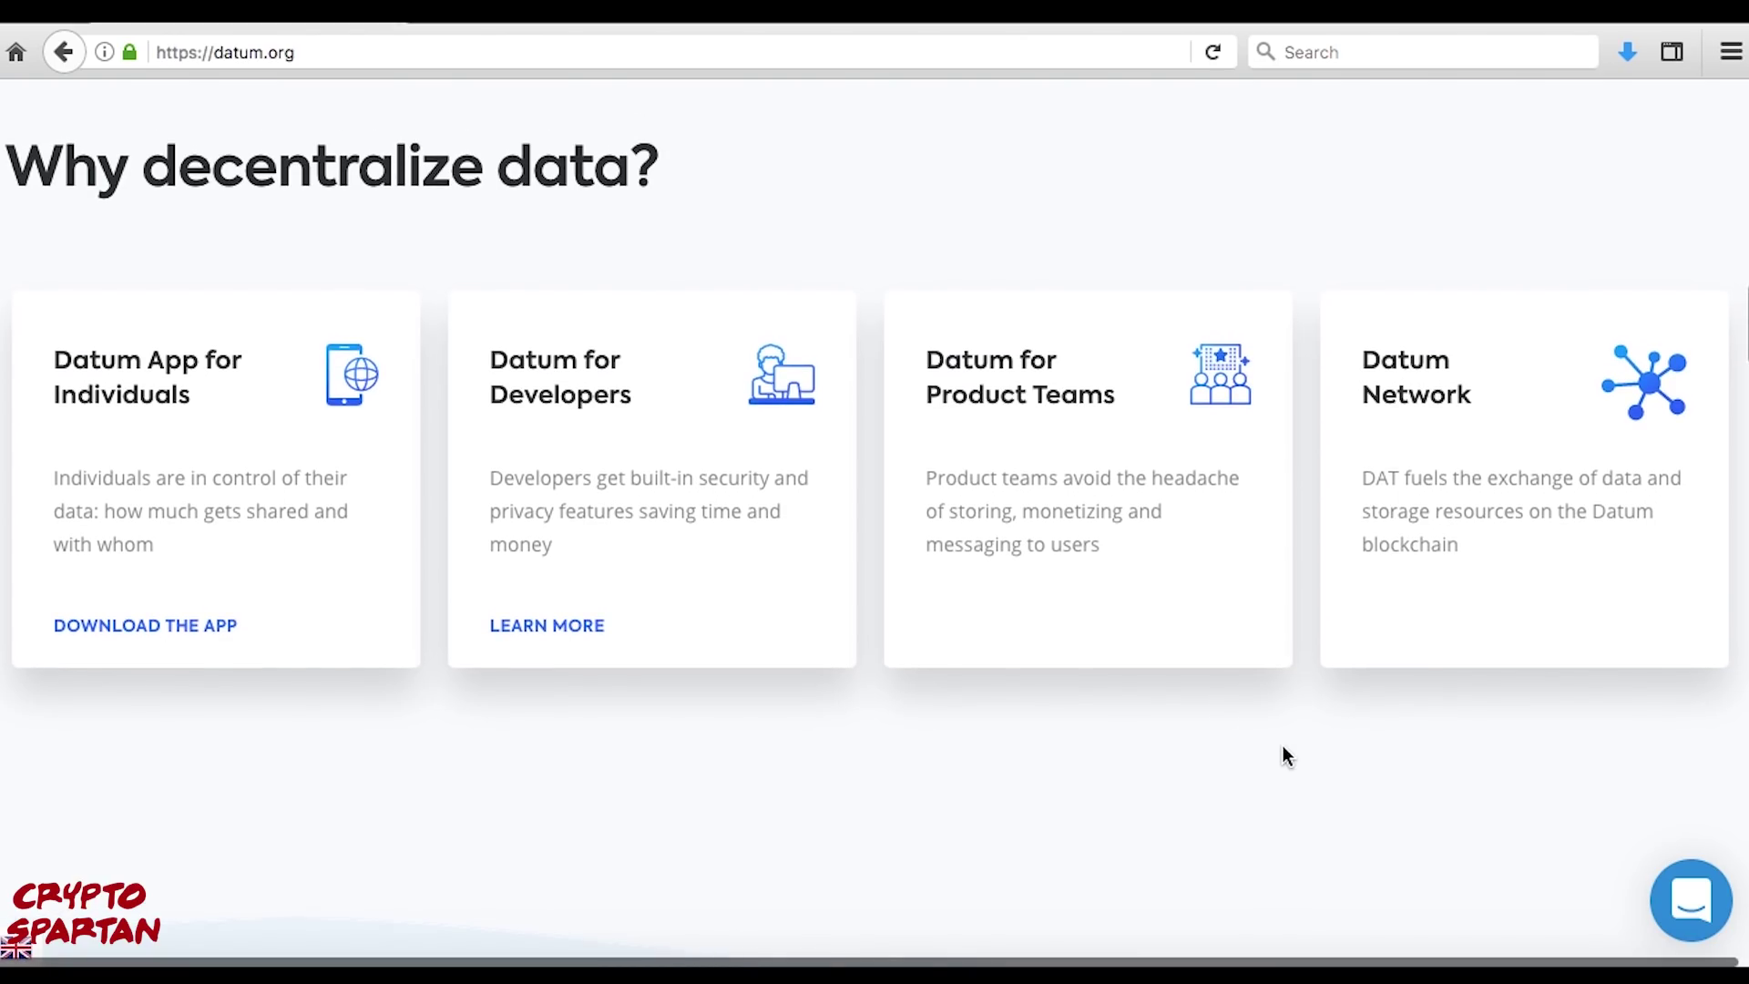
scroll(1283, 754, up, 1)
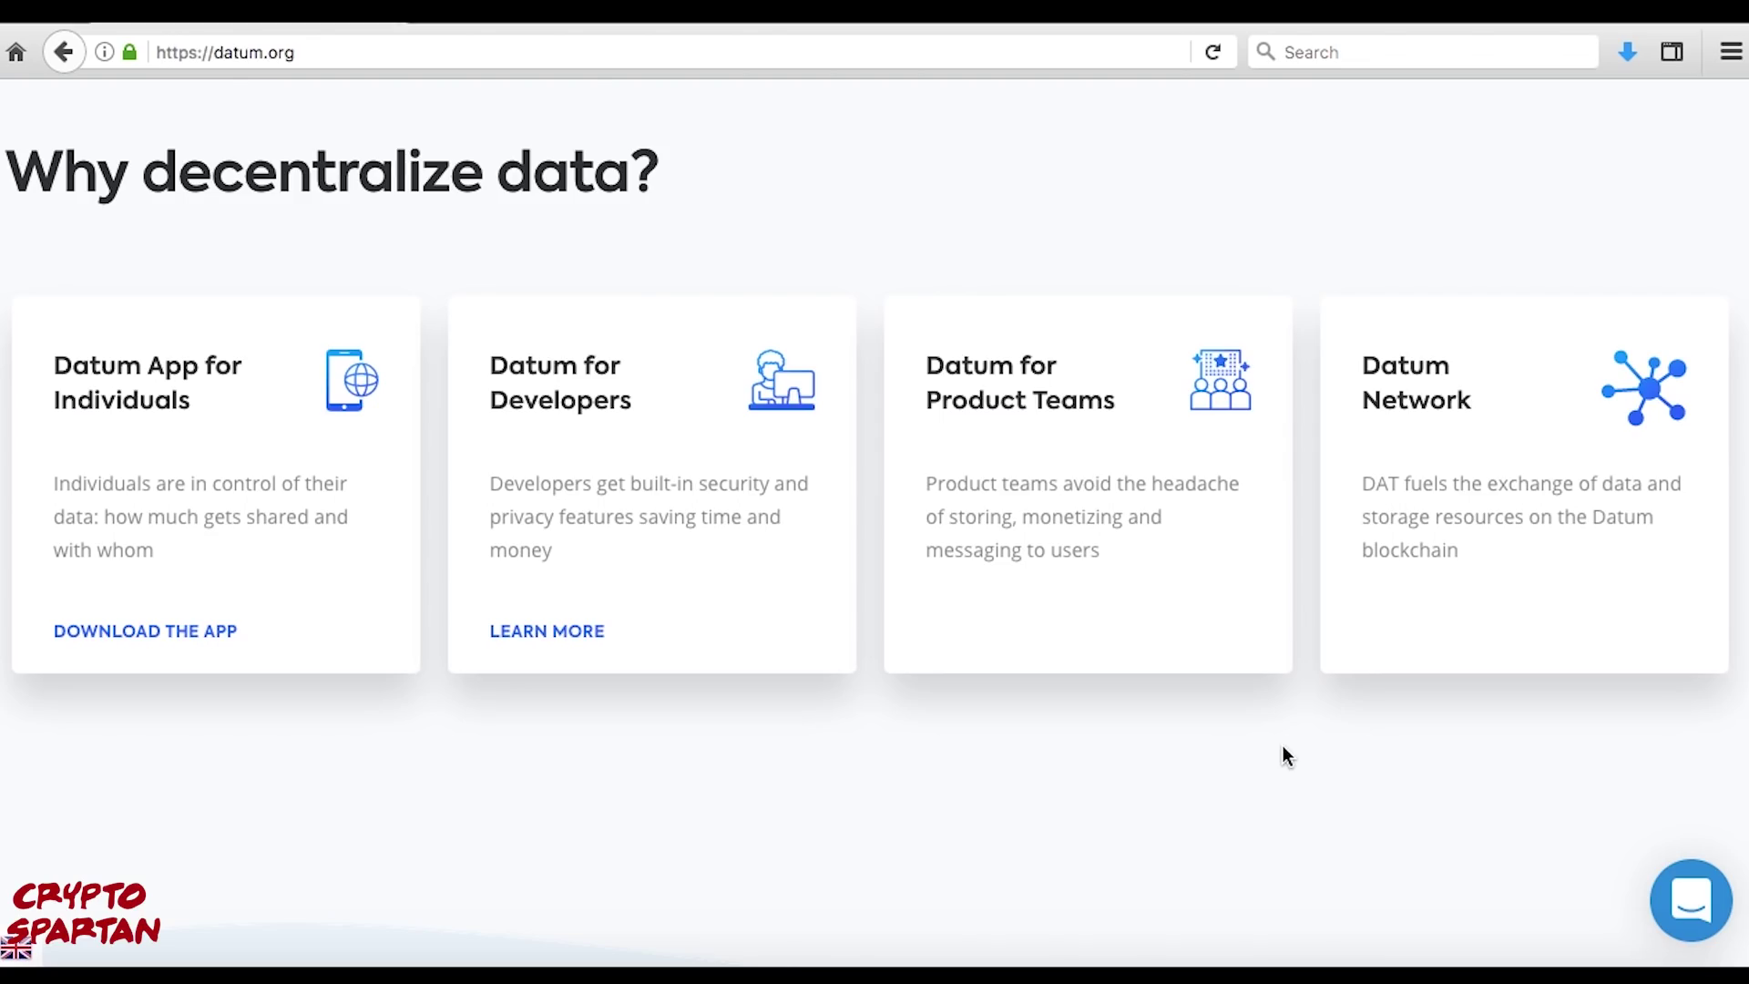
scroll(1282, 747, down, 2)
scroll(1281, 746, down, 4)
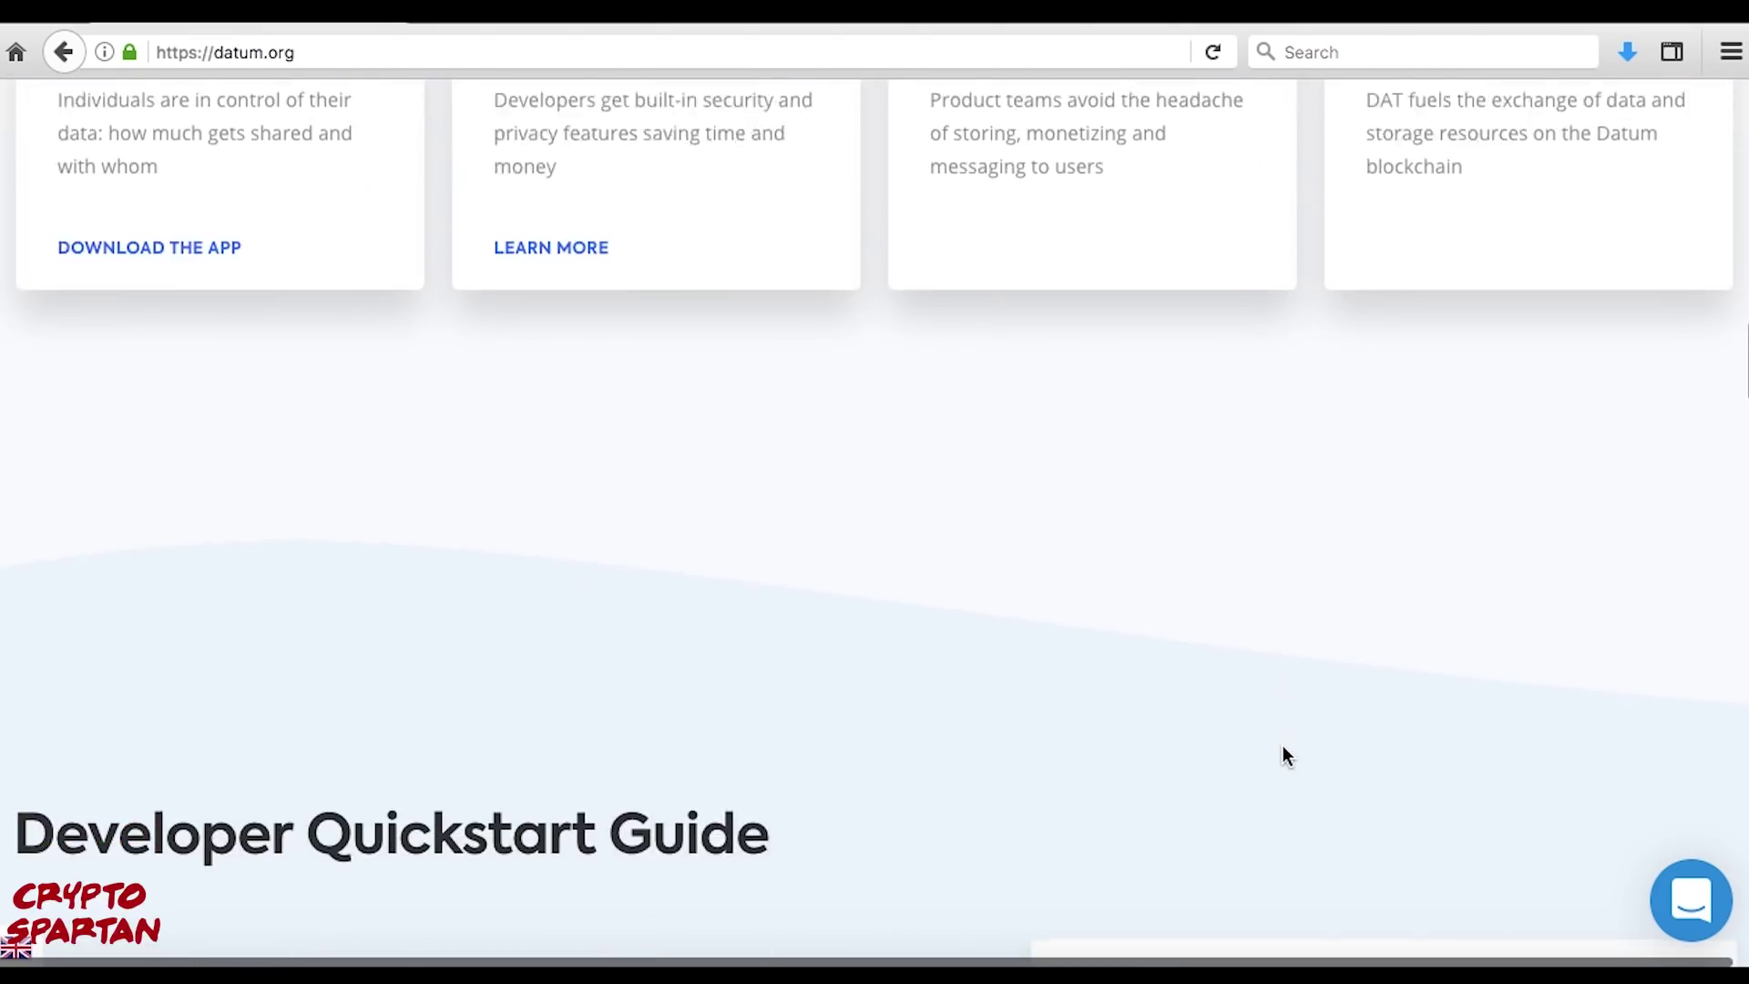
scroll(1282, 747, down, 2)
scroll(1283, 756, down, 4)
scroll(1283, 756, down, 1)
scroll(1283, 756, down, 1)
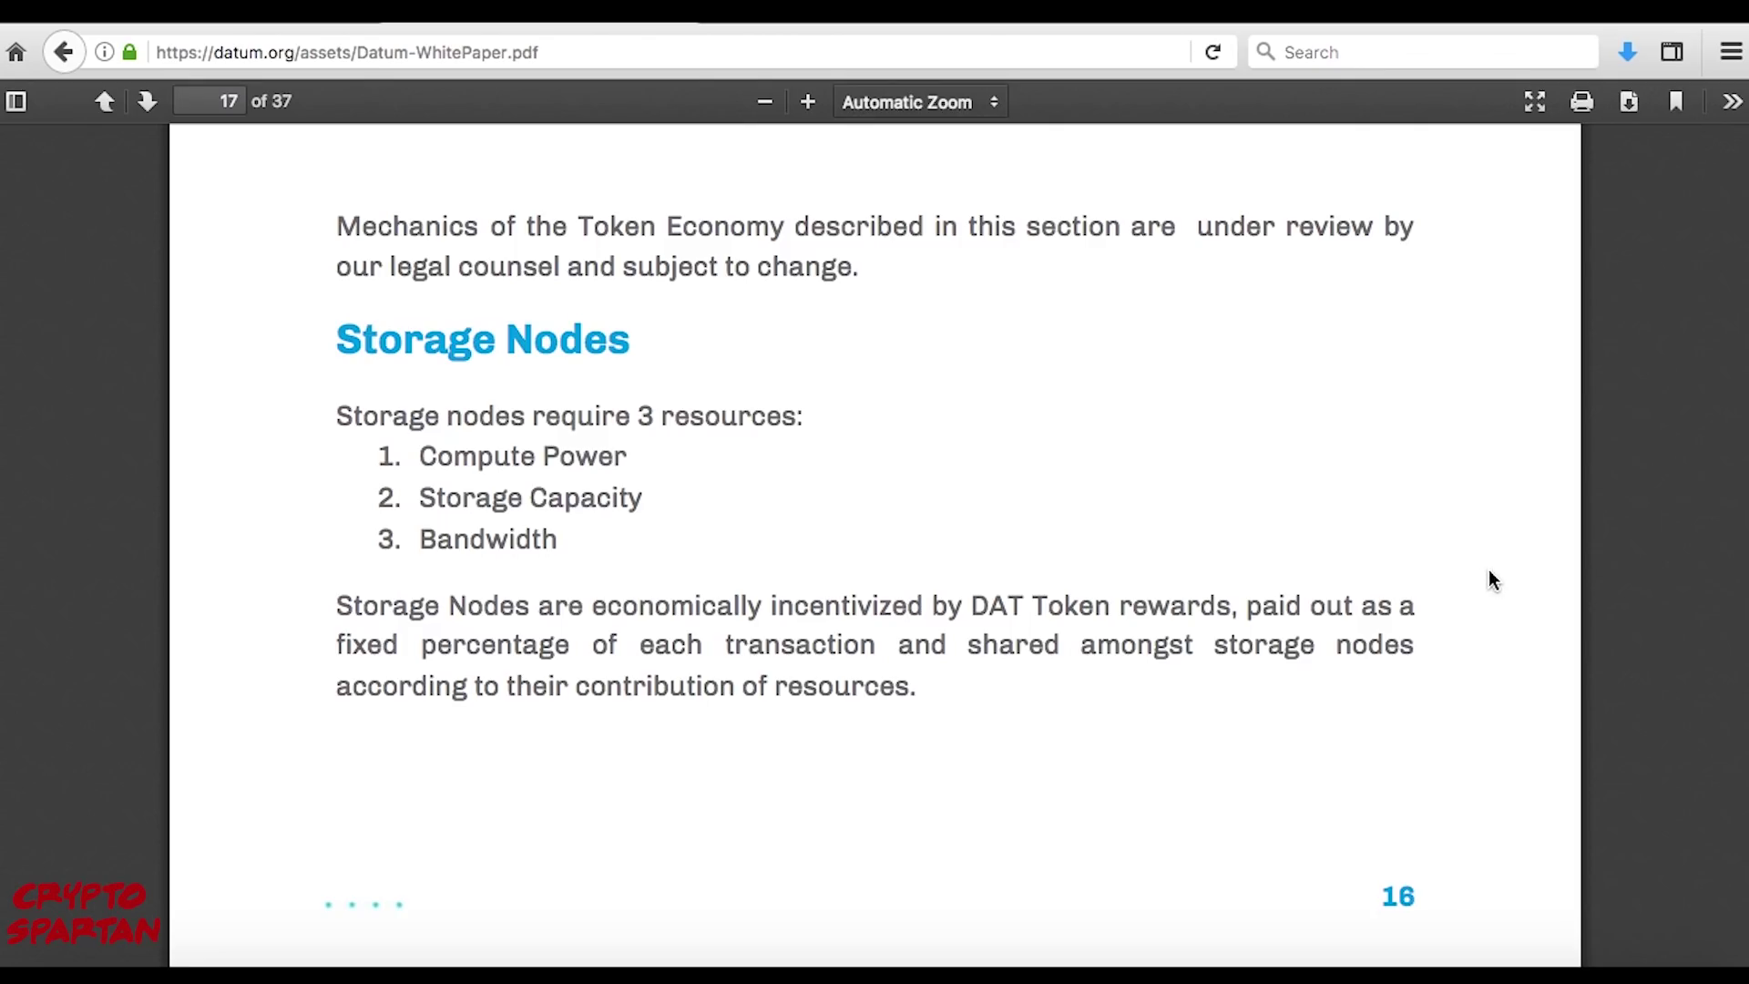
scroll(1489, 579, down, 1)
scroll(1490, 579, down, 1)
scroll(1489, 579, down, 1)
scroll(1489, 580, down, 1)
scroll(1490, 579, down, 2)
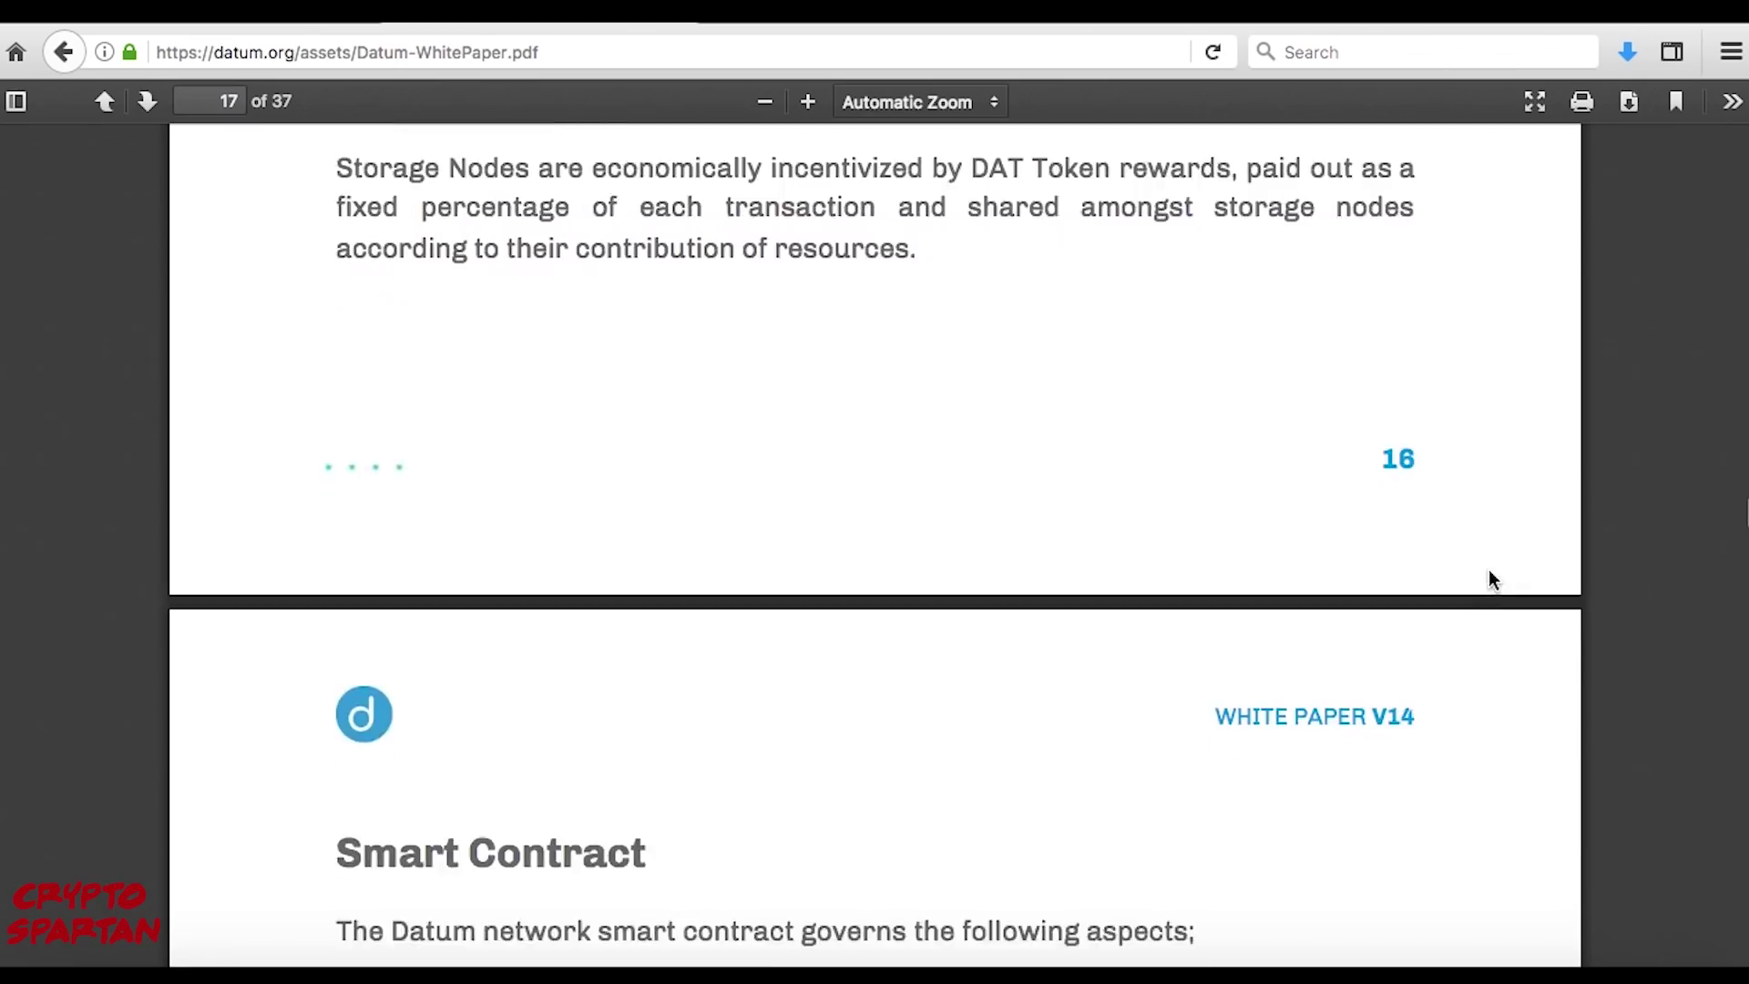
scroll(1489, 579, down, 1)
scroll(1489, 579, down, 4)
scroll(1489, 579, down, 1)
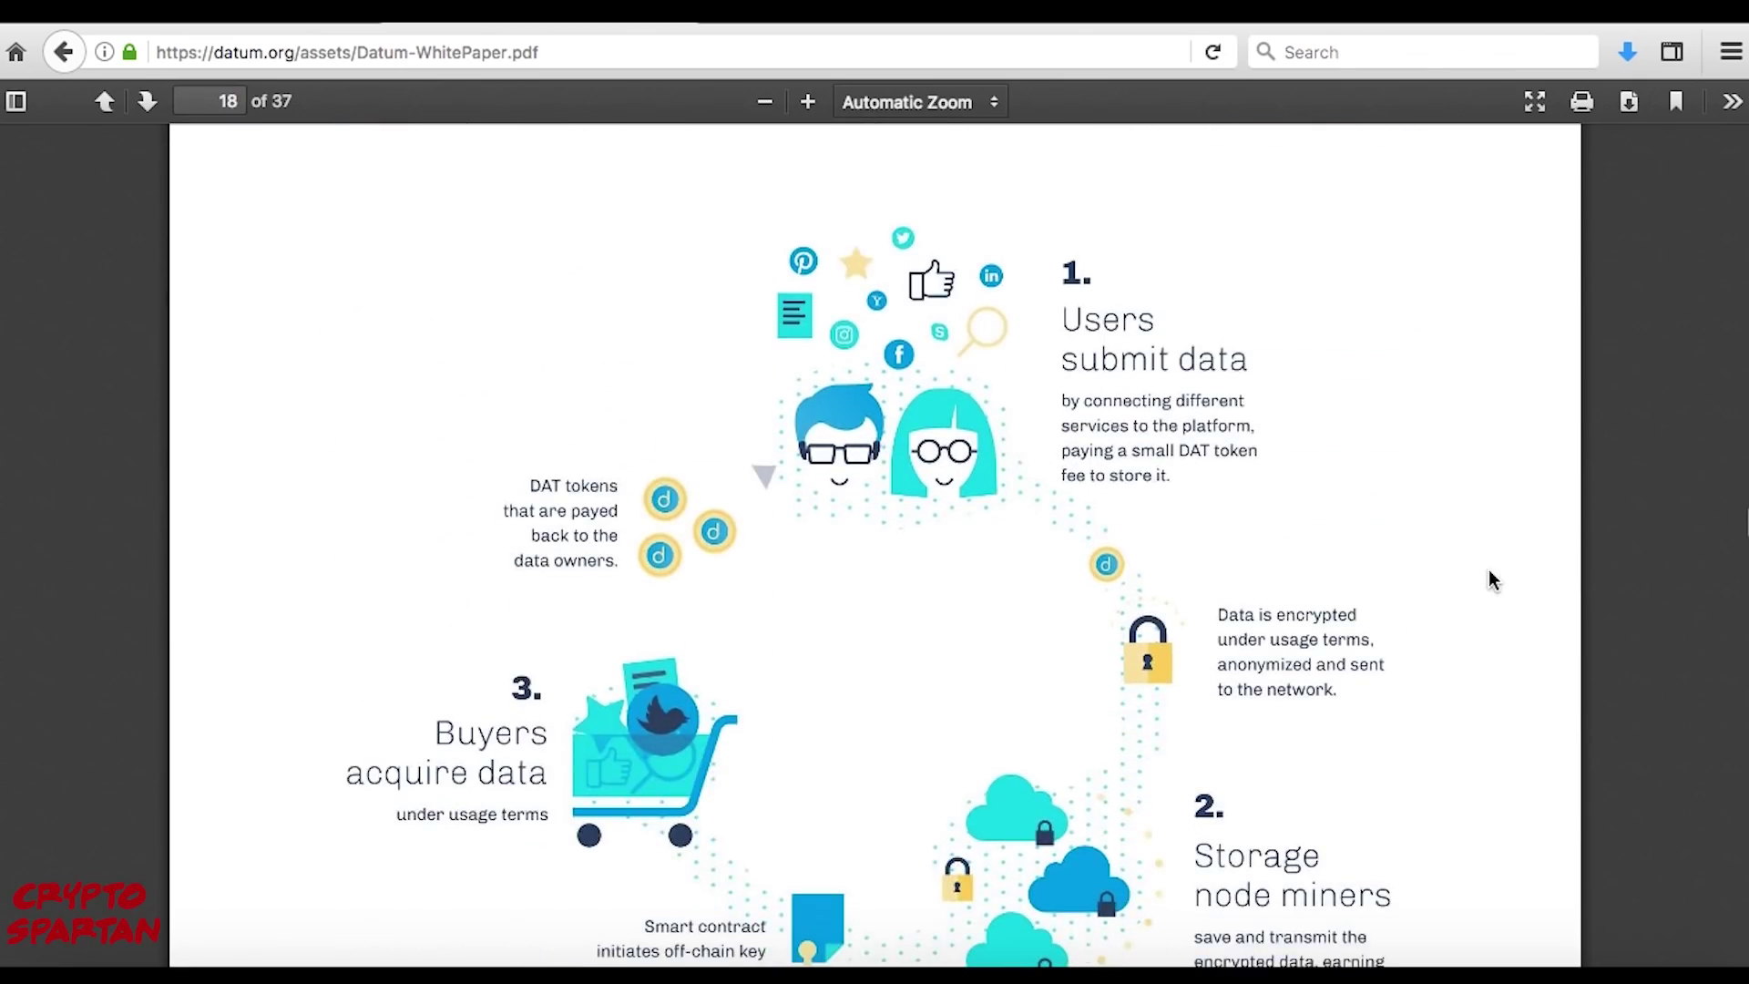
scroll(1488, 580, down, 1)
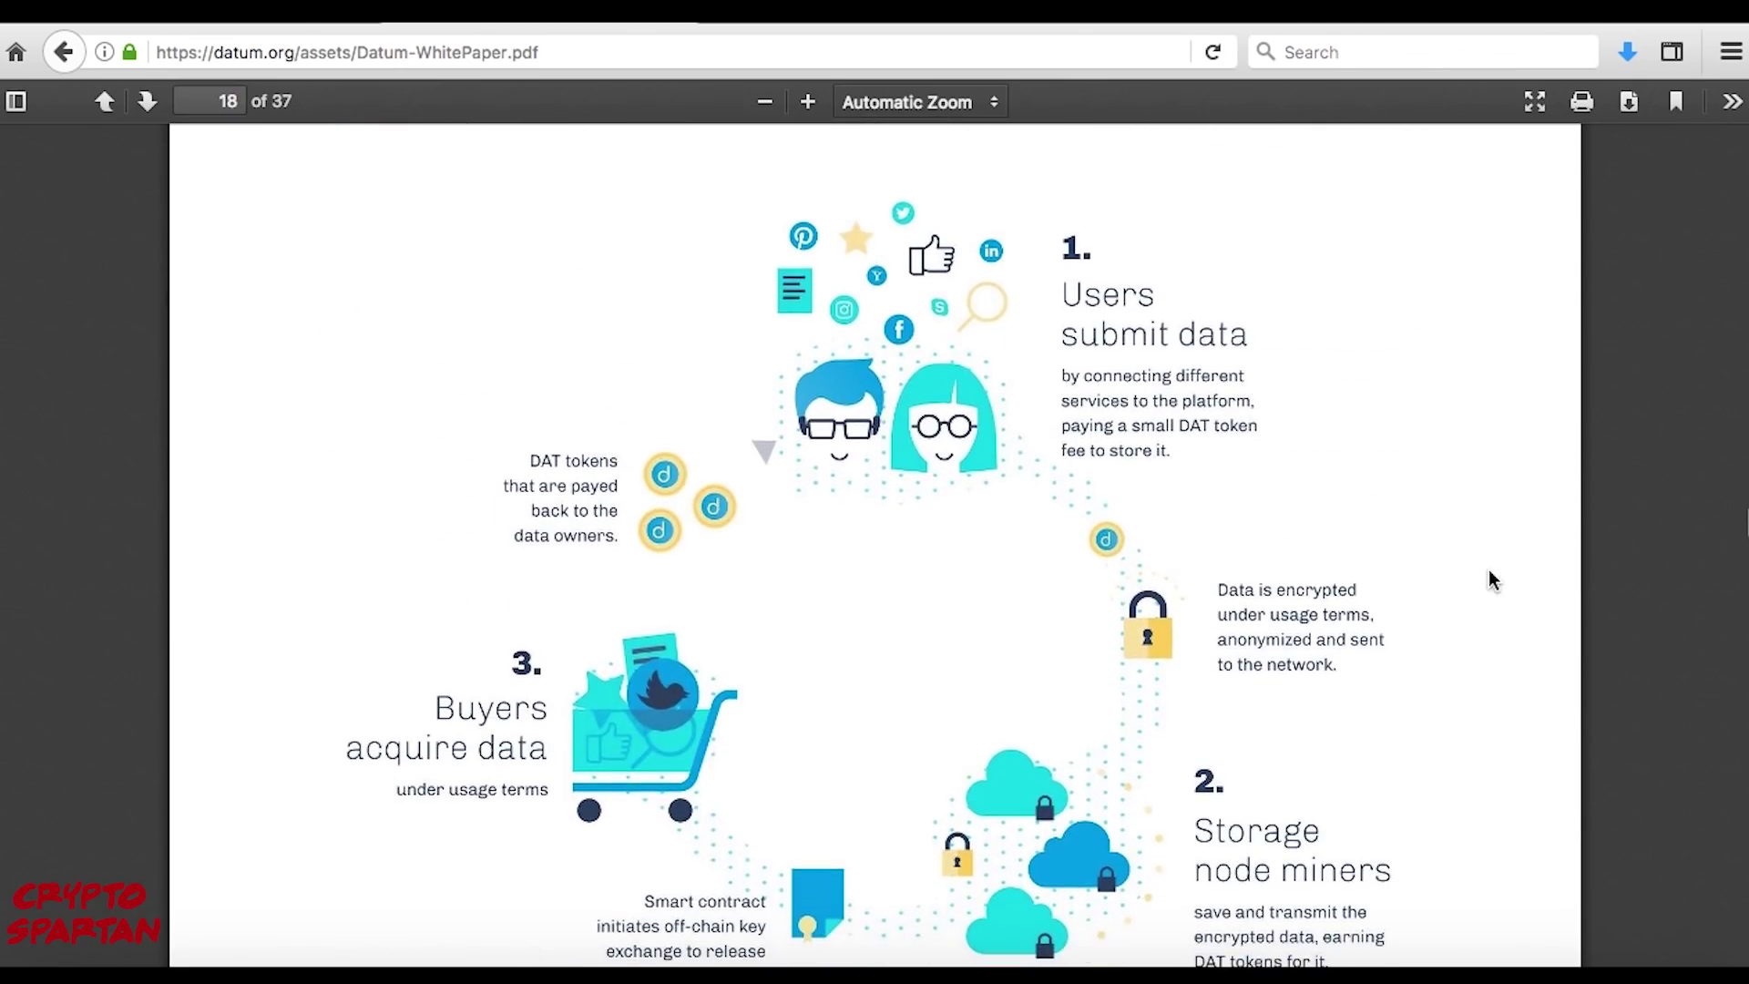
scroll(1487, 572, up, 3)
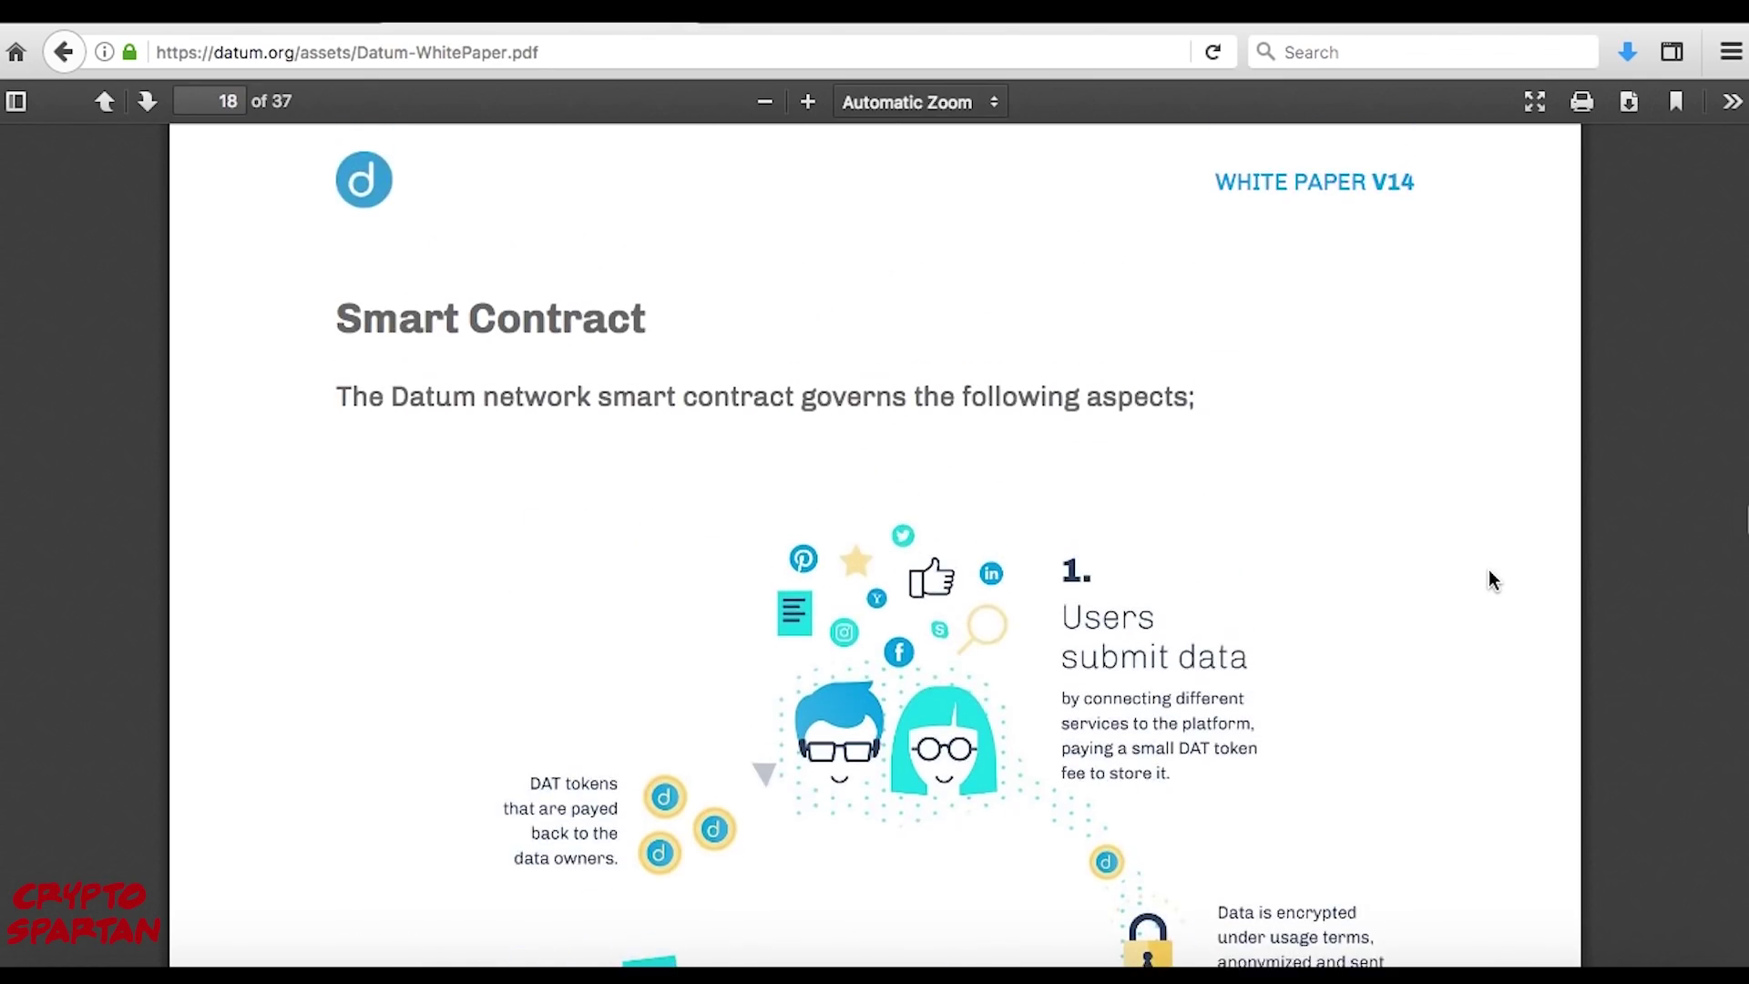
scroll(1488, 572, down, 1)
scroll(1488, 580, down, 1)
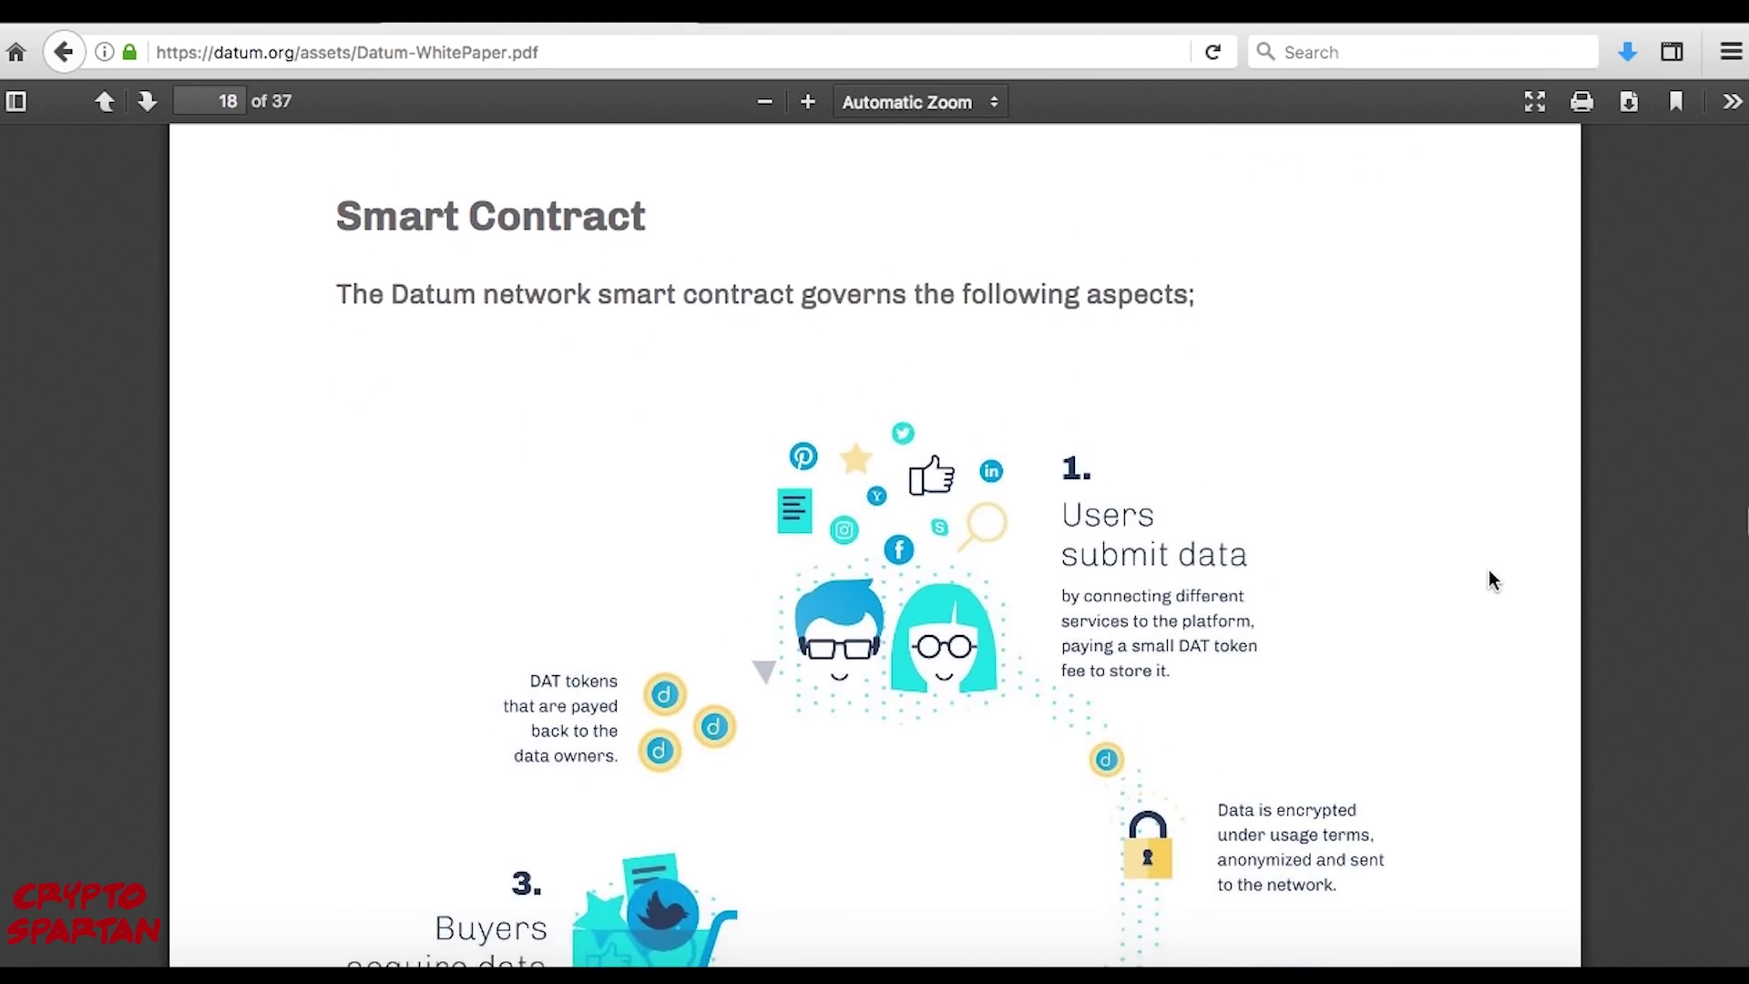
scroll(1488, 579, up, 4)
scroll(1487, 580, up, 2)
scroll(1489, 580, up, 2)
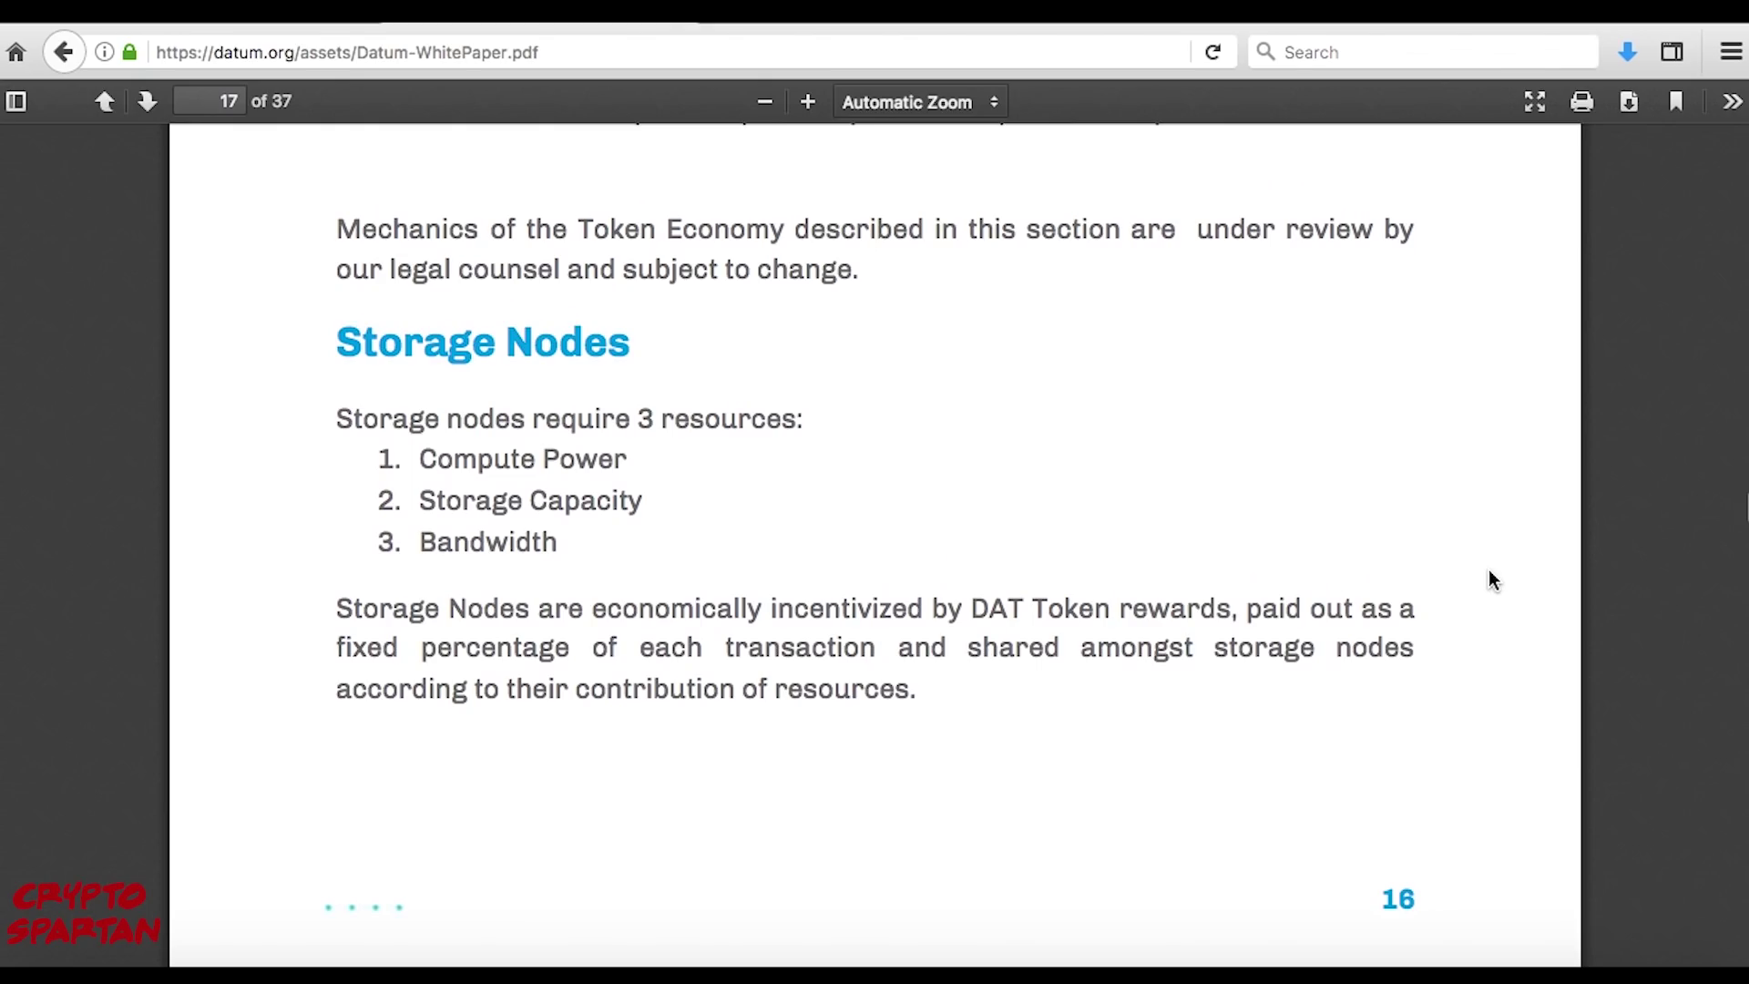
scroll(1487, 580, down, 1)
scroll(1487, 580, down, 4)
scroll(1488, 581, down, 4)
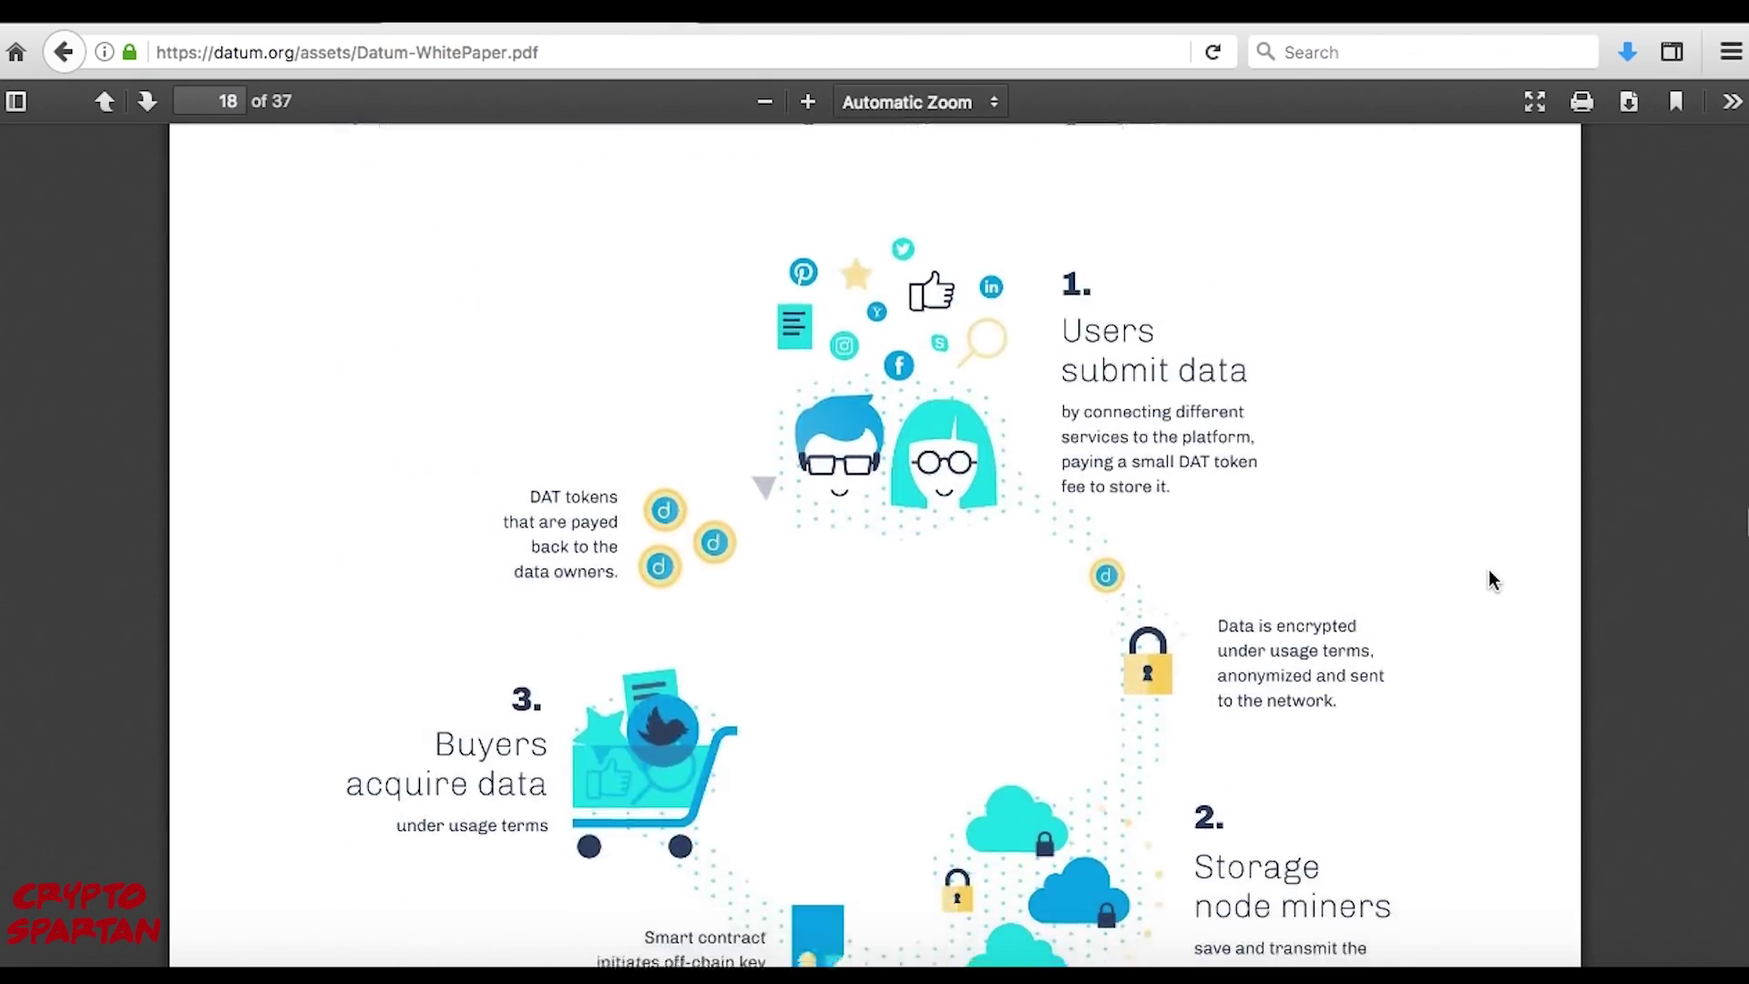
scroll(1488, 580, down, 1)
scroll(1487, 580, down, 1)
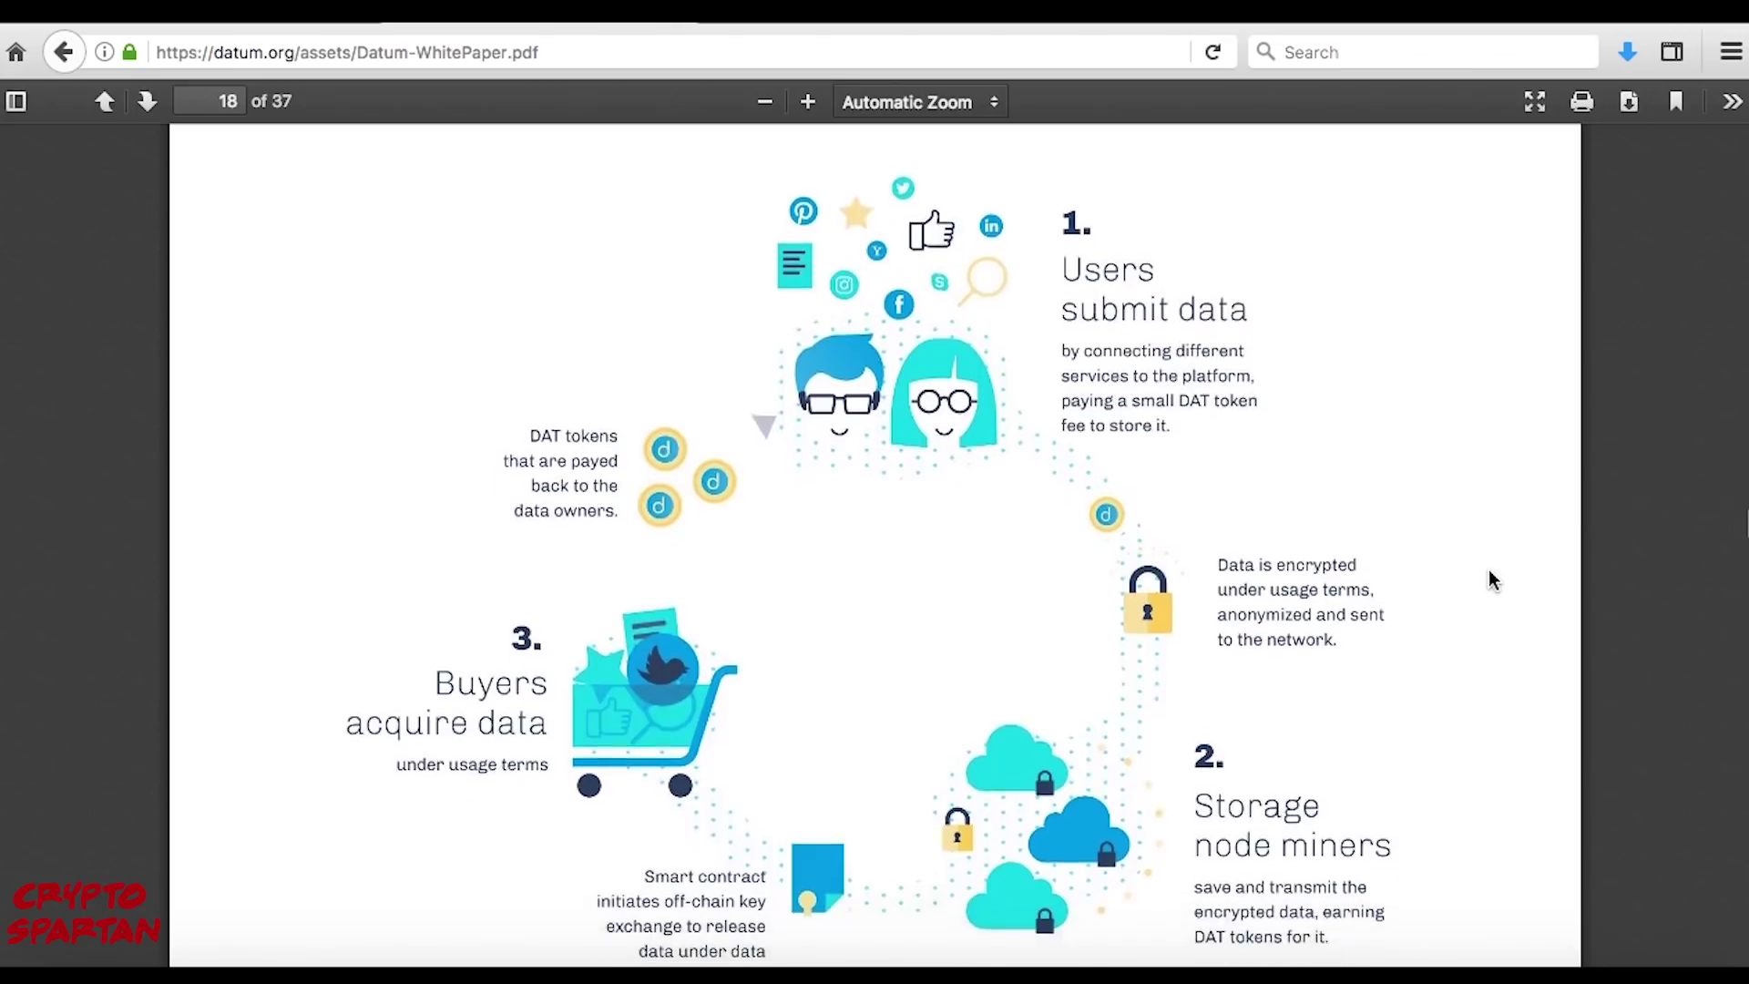
scroll(1487, 580, down, 1)
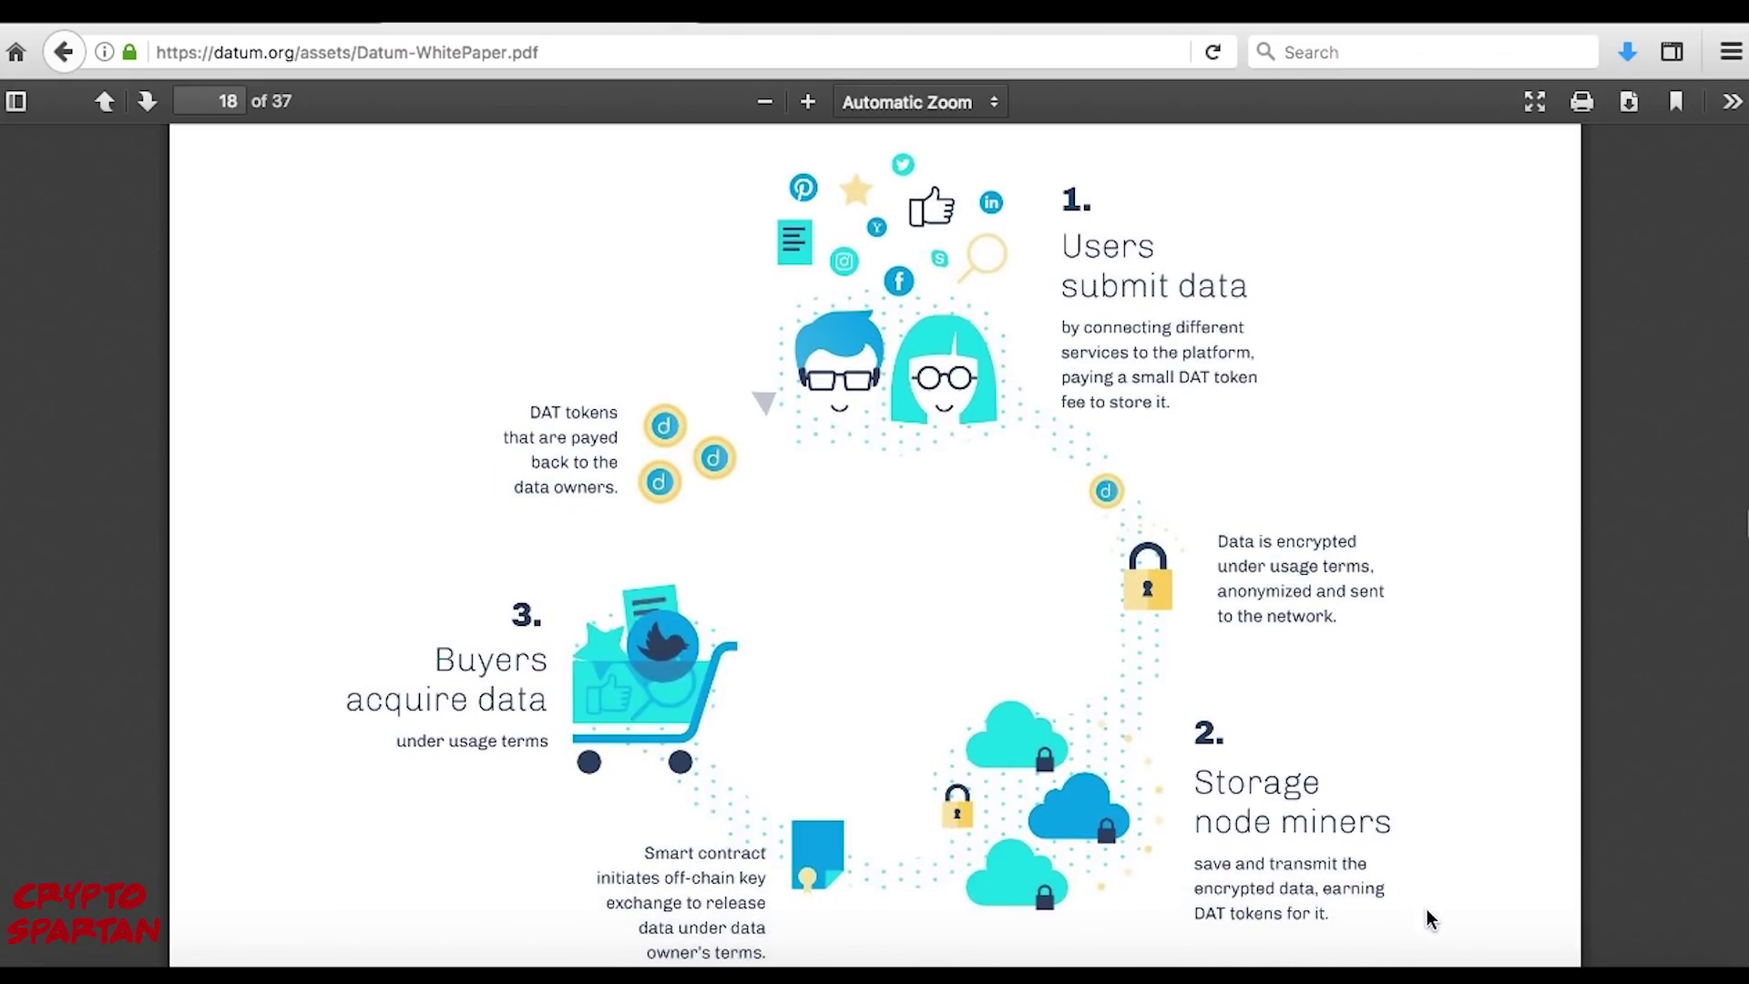
scroll(1526, 702, down, 1)
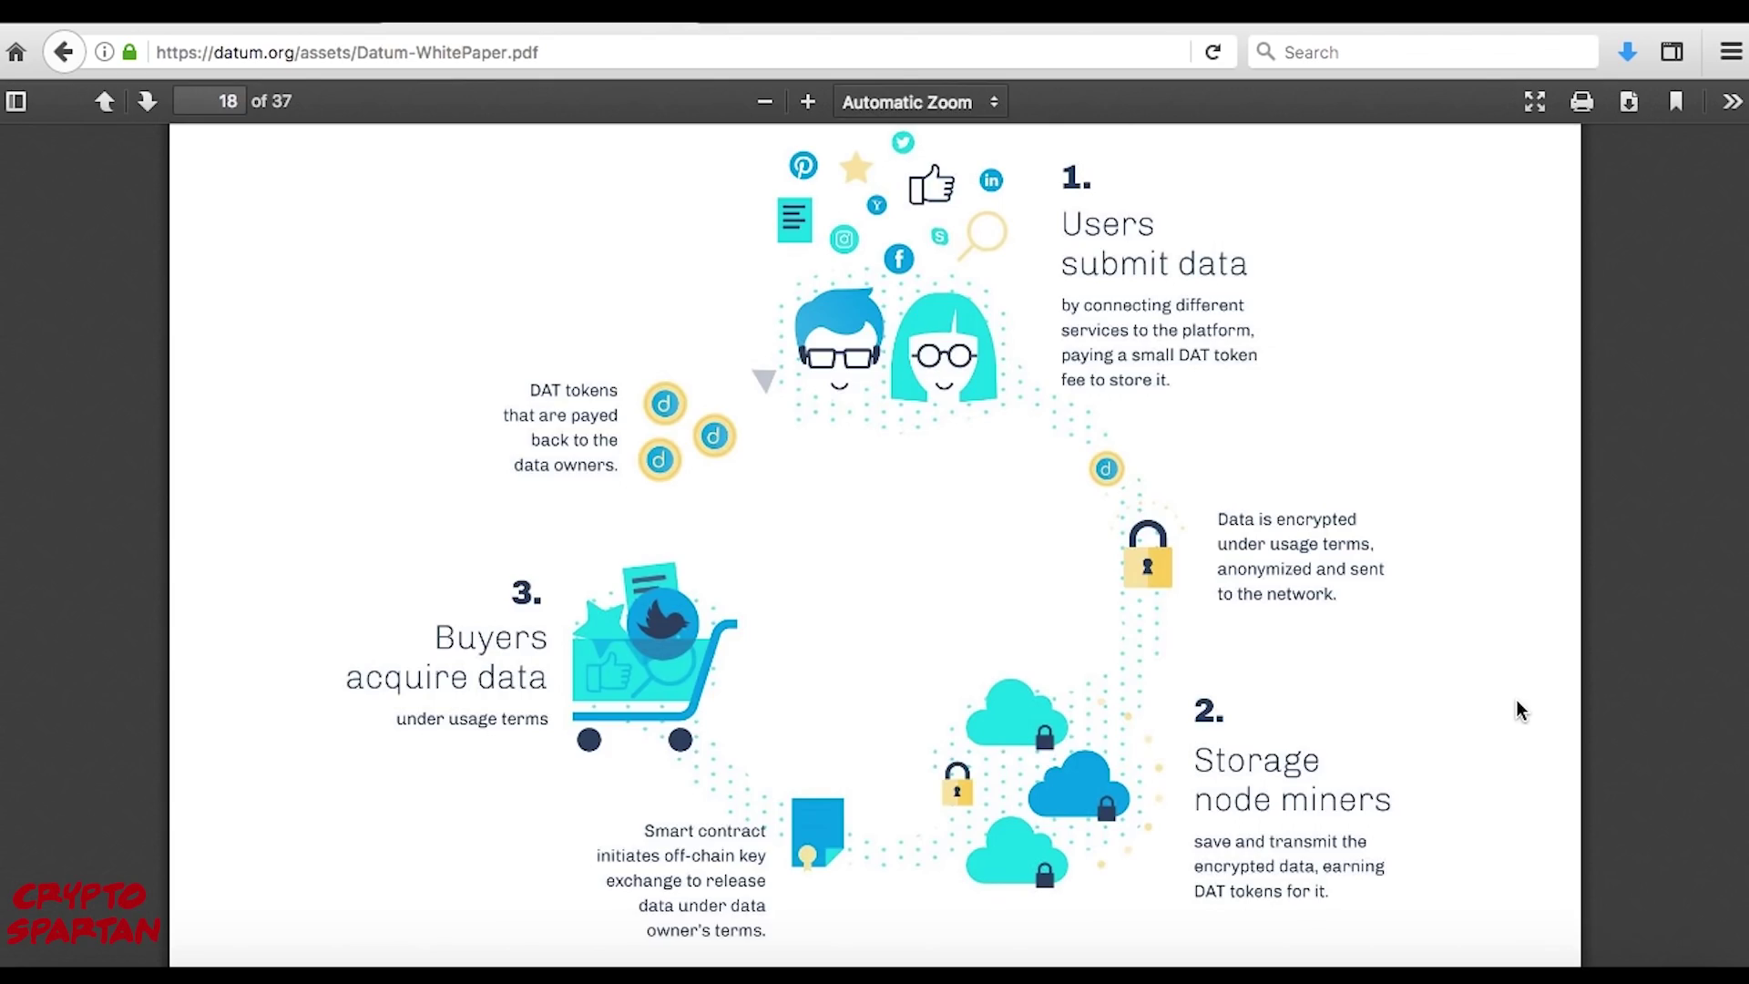
scroll(1516, 709, down, 2)
scroll(1517, 708, down, 3)
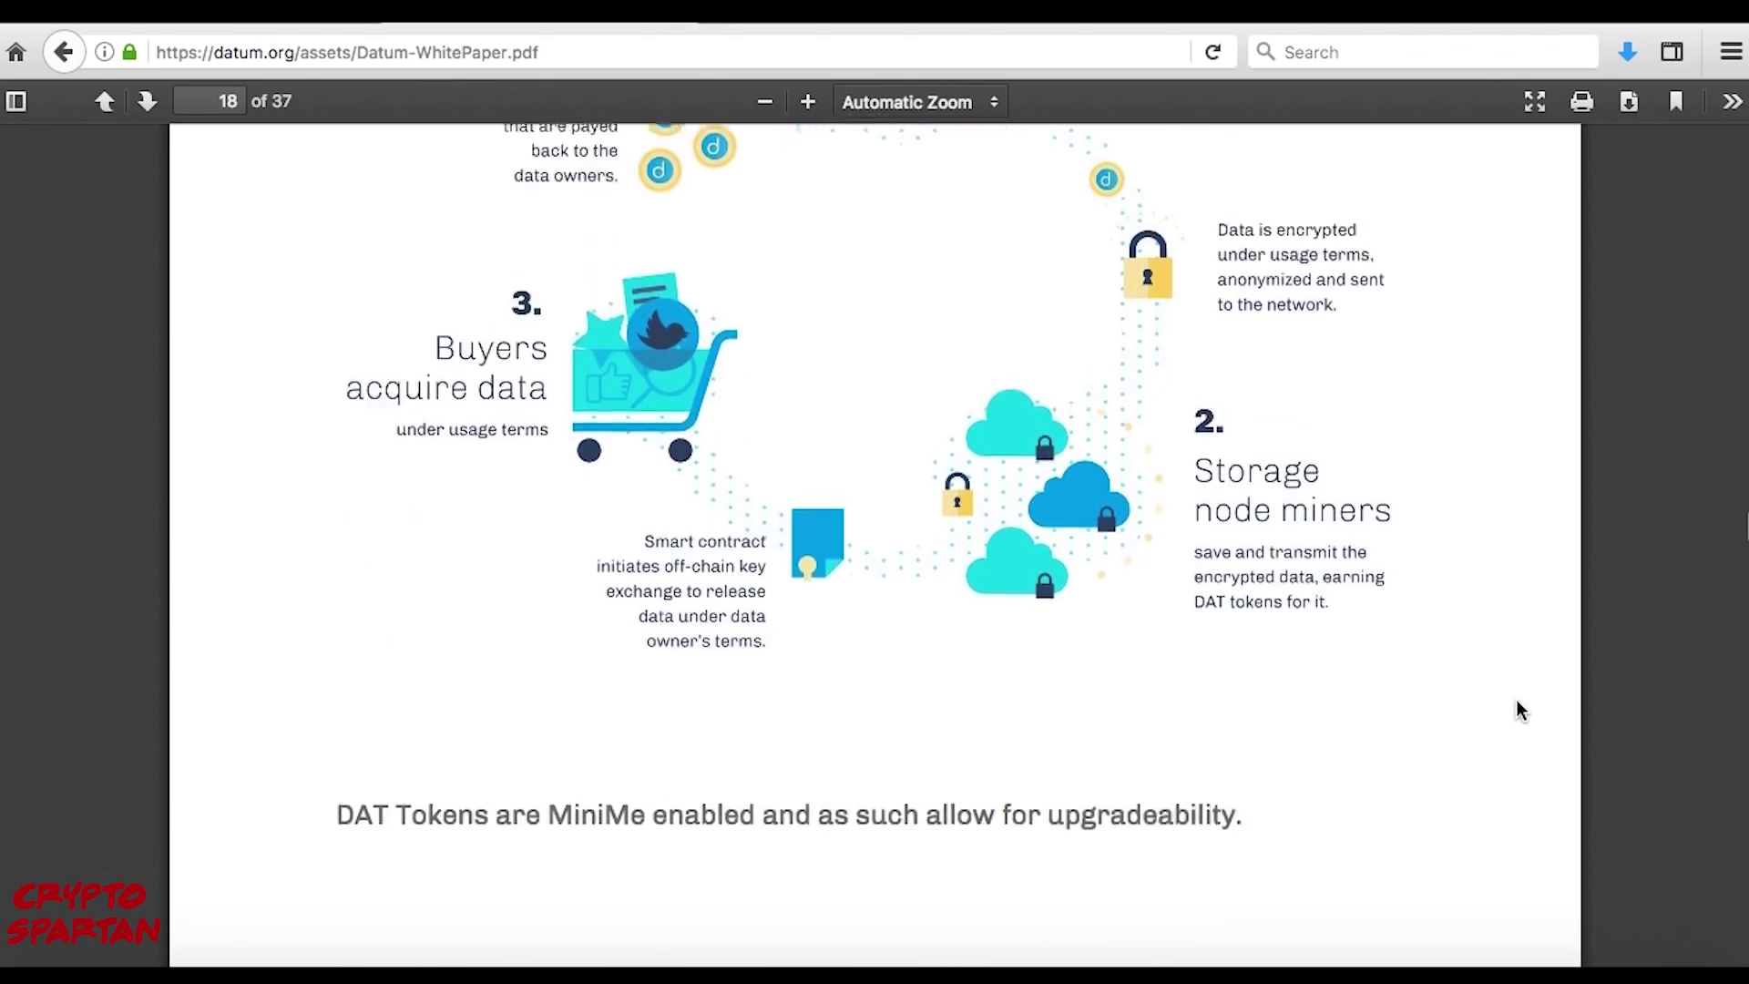
scroll(1517, 709, down, 3)
scroll(1516, 708, down, 3)
scroll(1516, 708, down, 5)
scroll(1517, 708, down, 2)
scroll(1516, 709, down, 2)
scroll(1517, 701, down, 1)
scroll(1516, 701, down, 1)
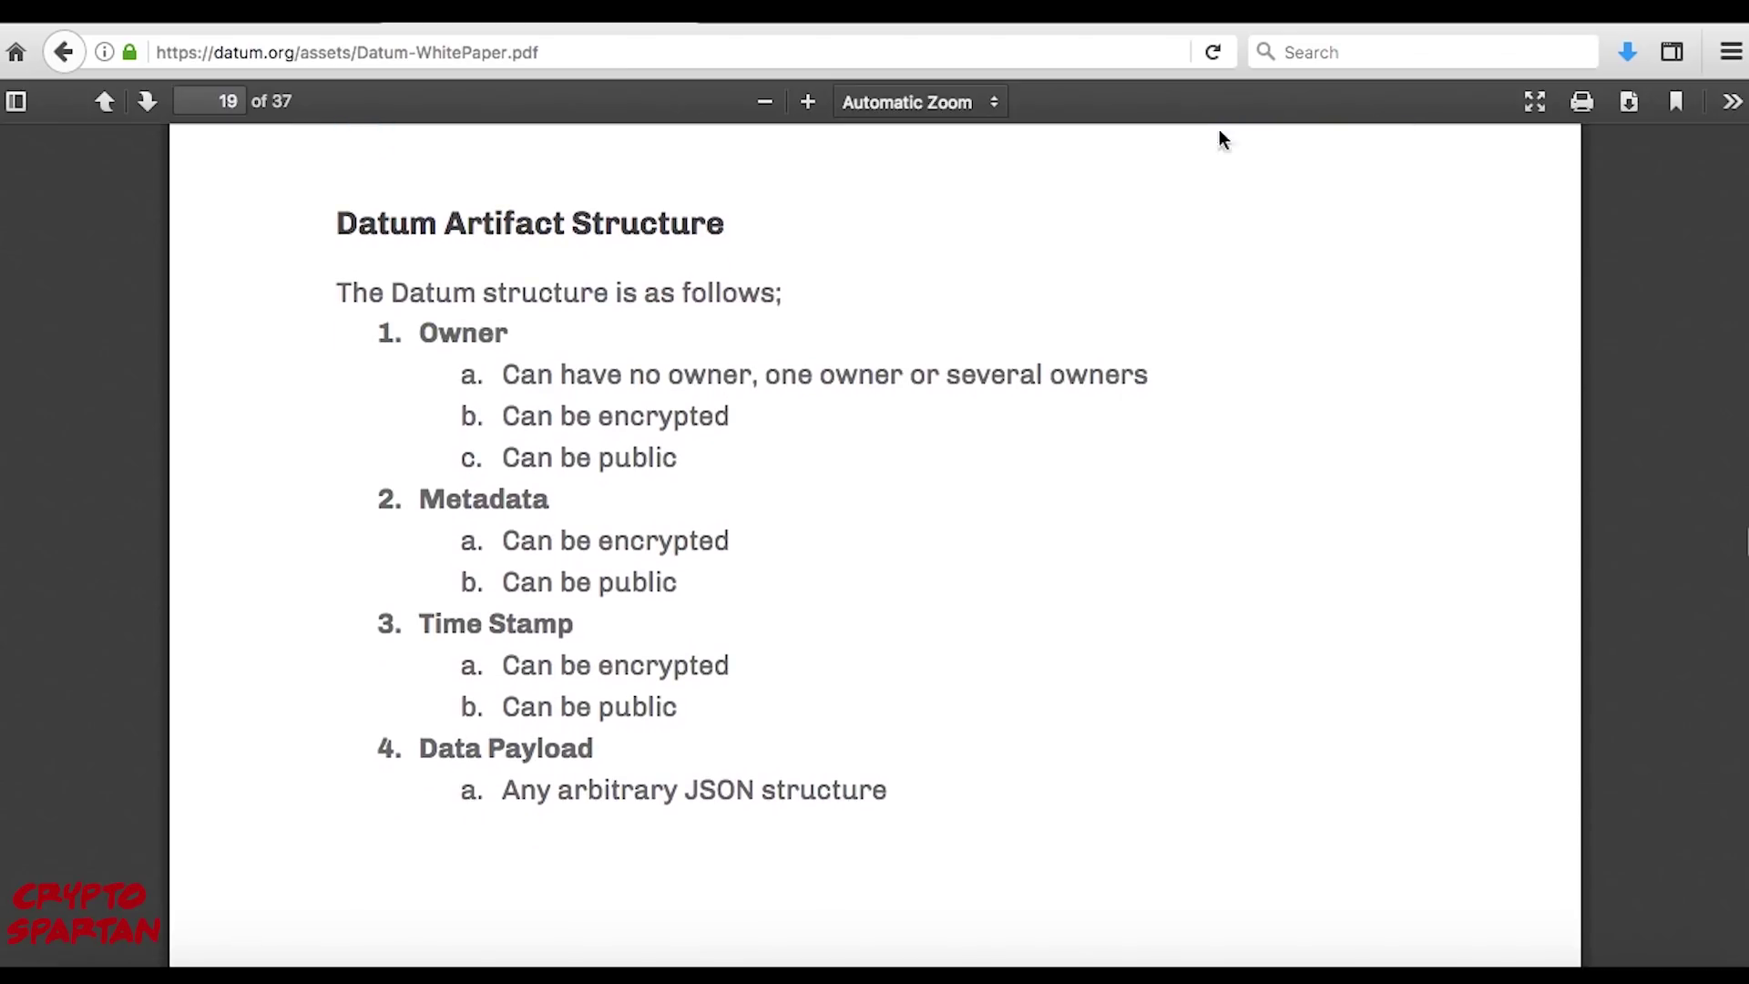
mouse_move(683, 53)
text(https://www.reddit.com/r/datumnetwork/)
key(Return)
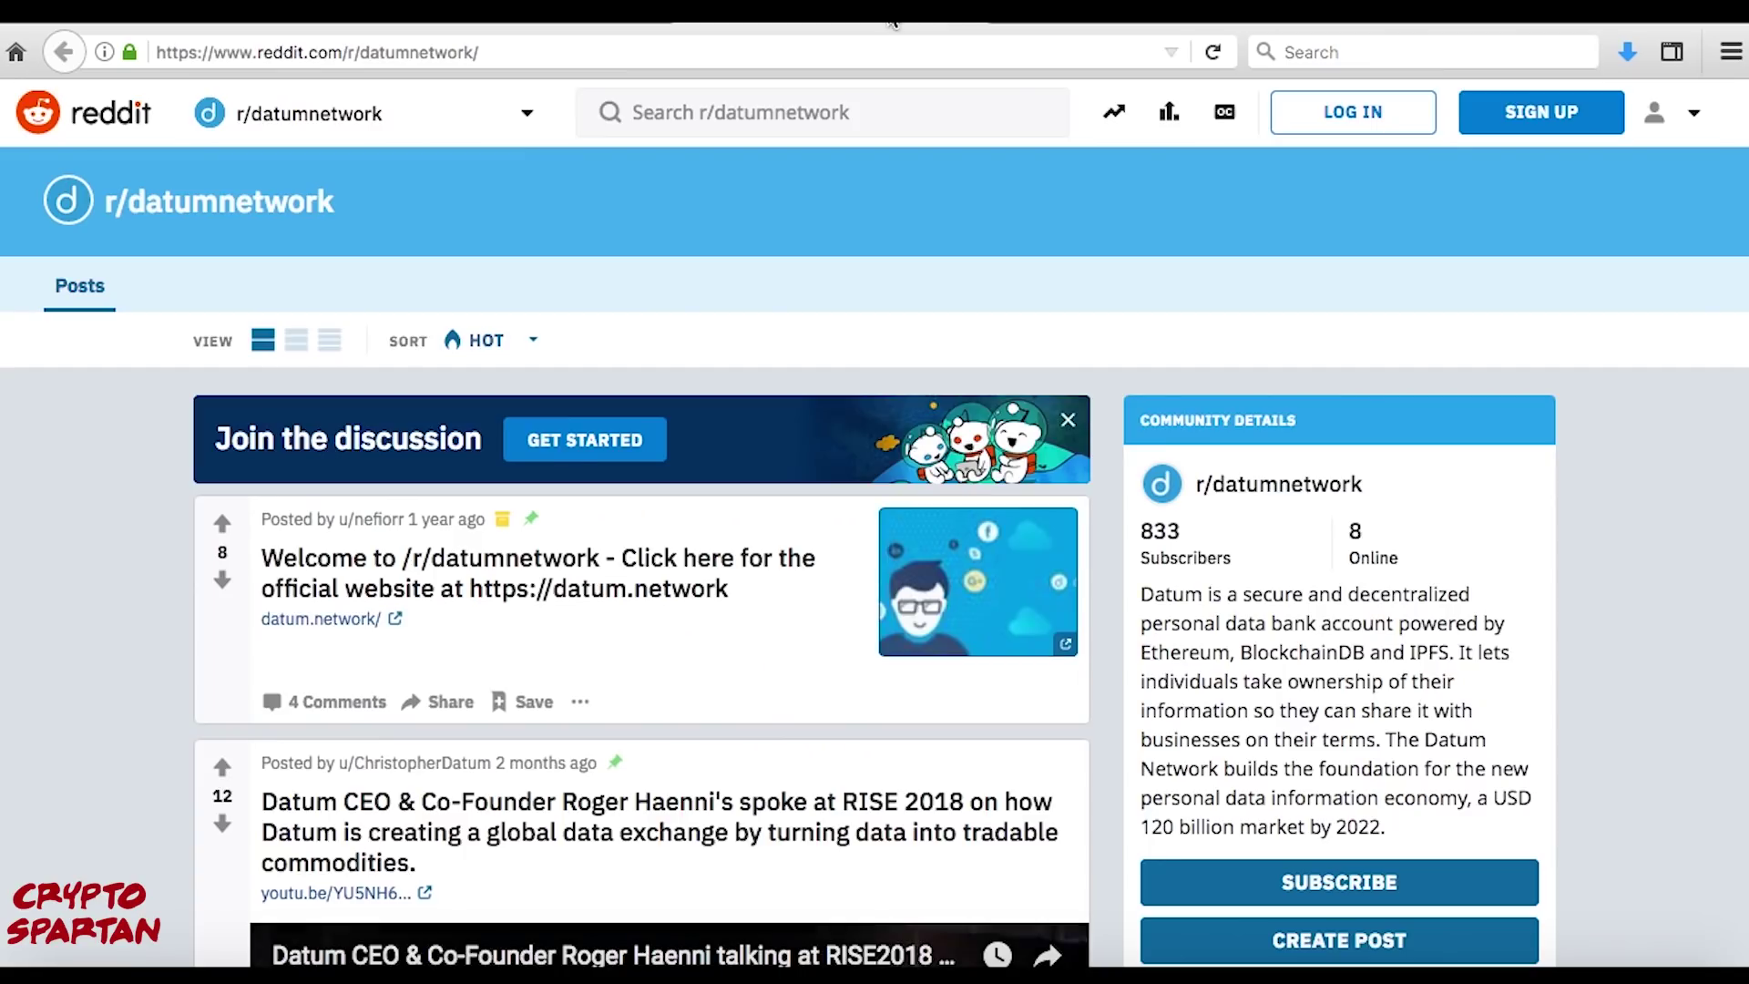
scroll(1600, 636, down, 1)
scroll(1600, 636, down, 2)
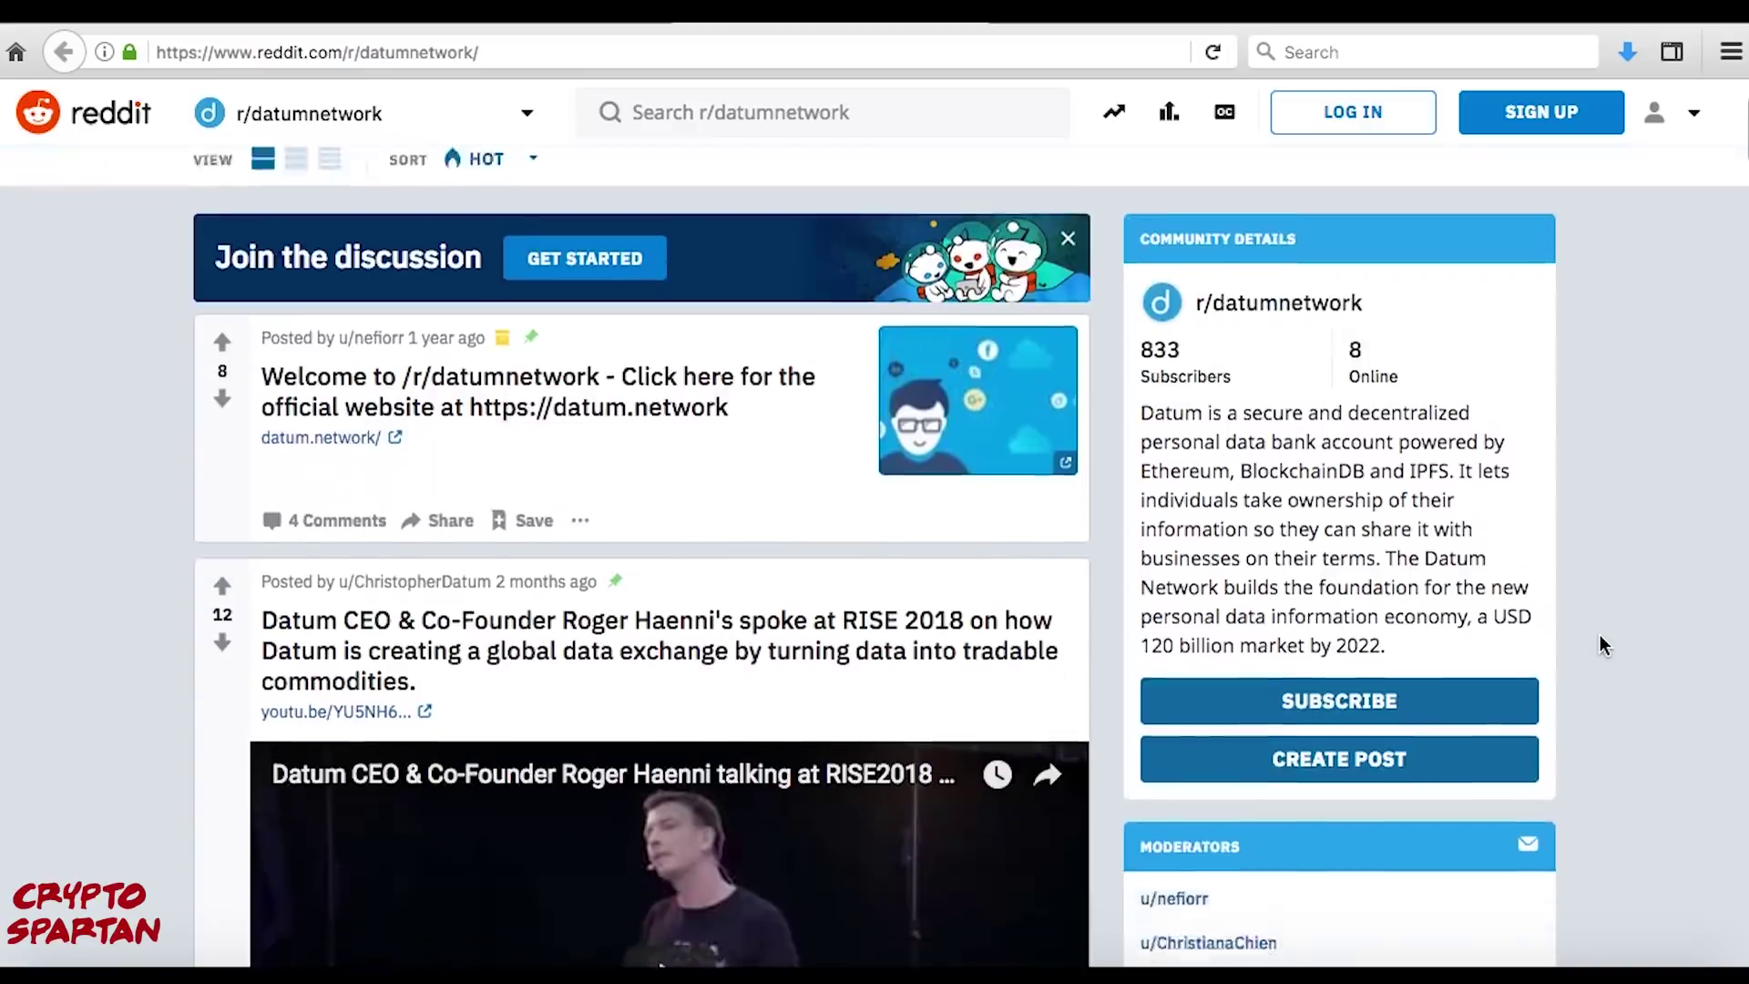
scroll(1600, 636, down, 2)
scroll(1600, 635, down, 1)
scroll(1599, 645, down, 1)
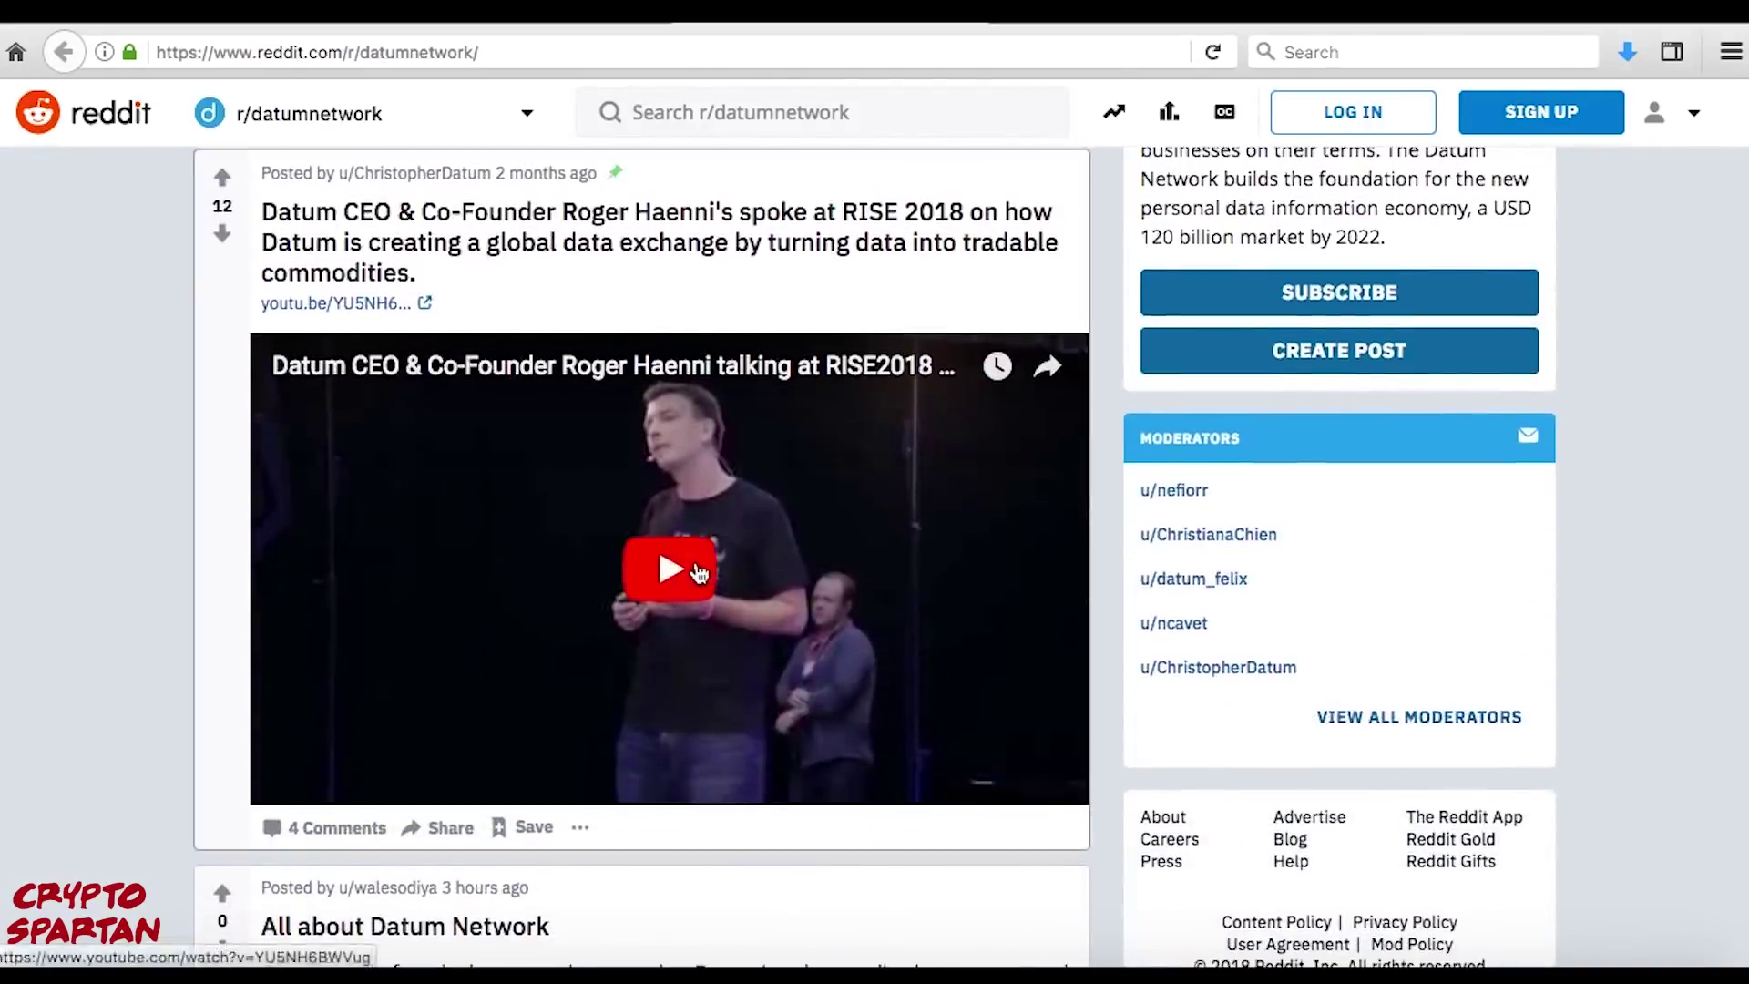
click(684, 562)
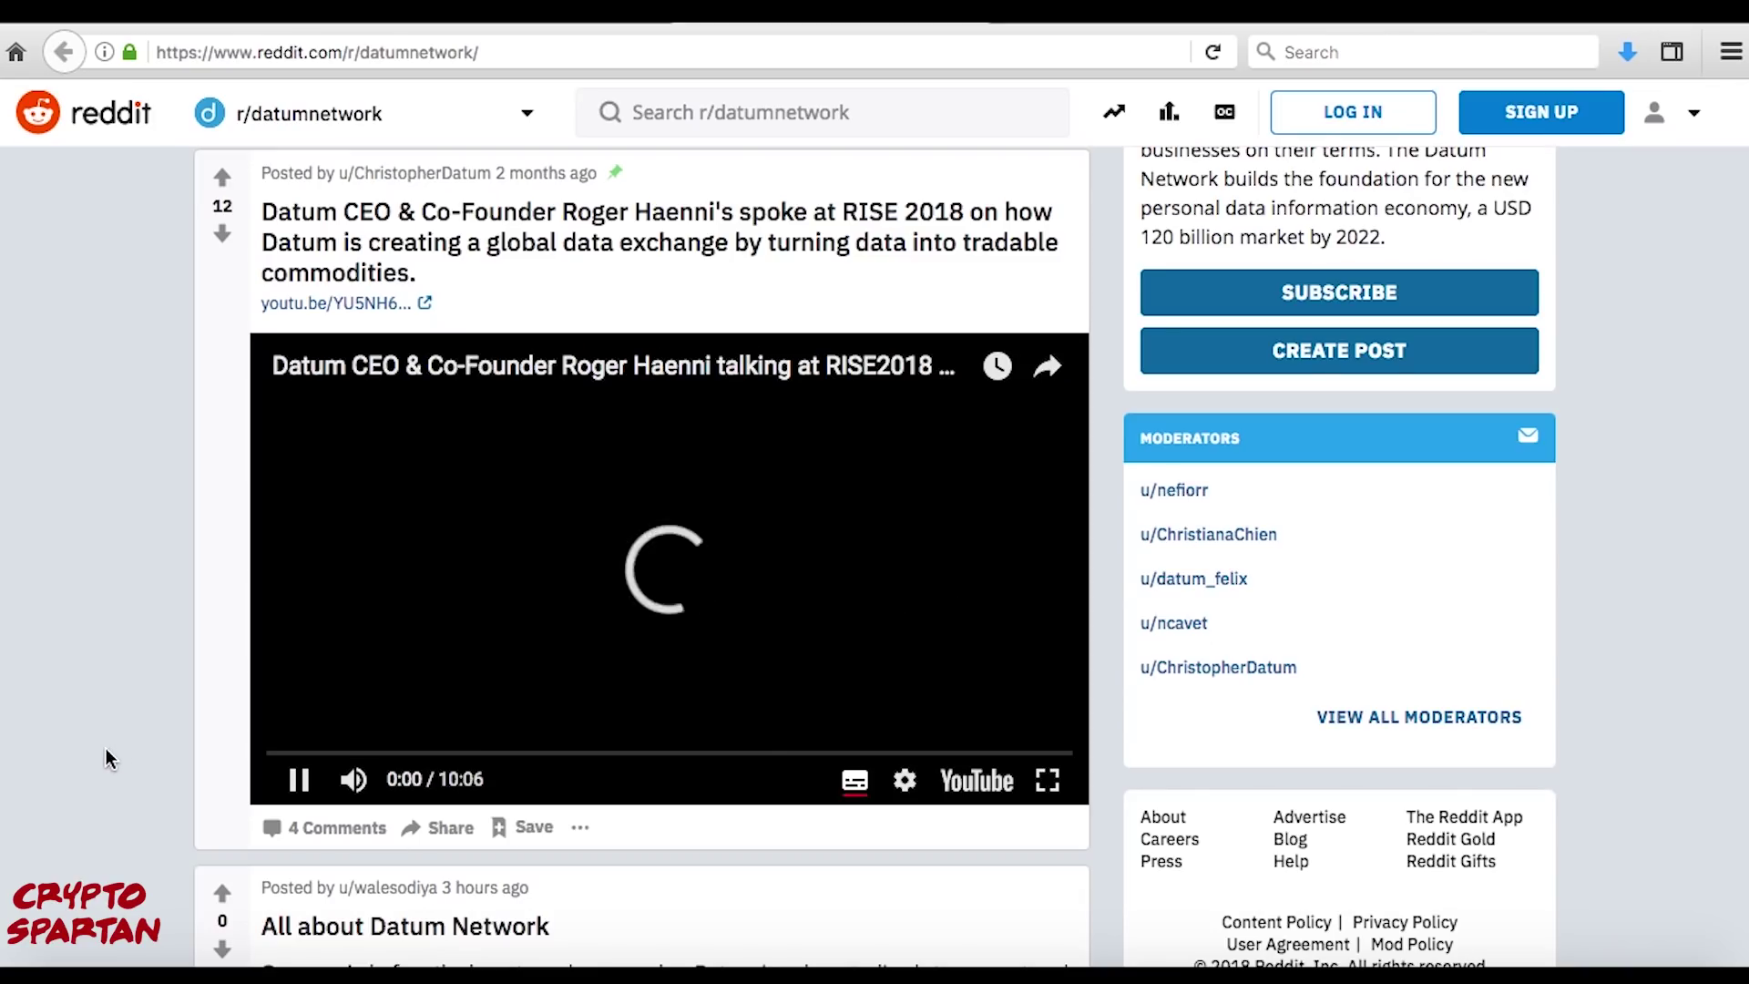
scroll(108, 760, down, 1)
scroll(107, 761, down, 1)
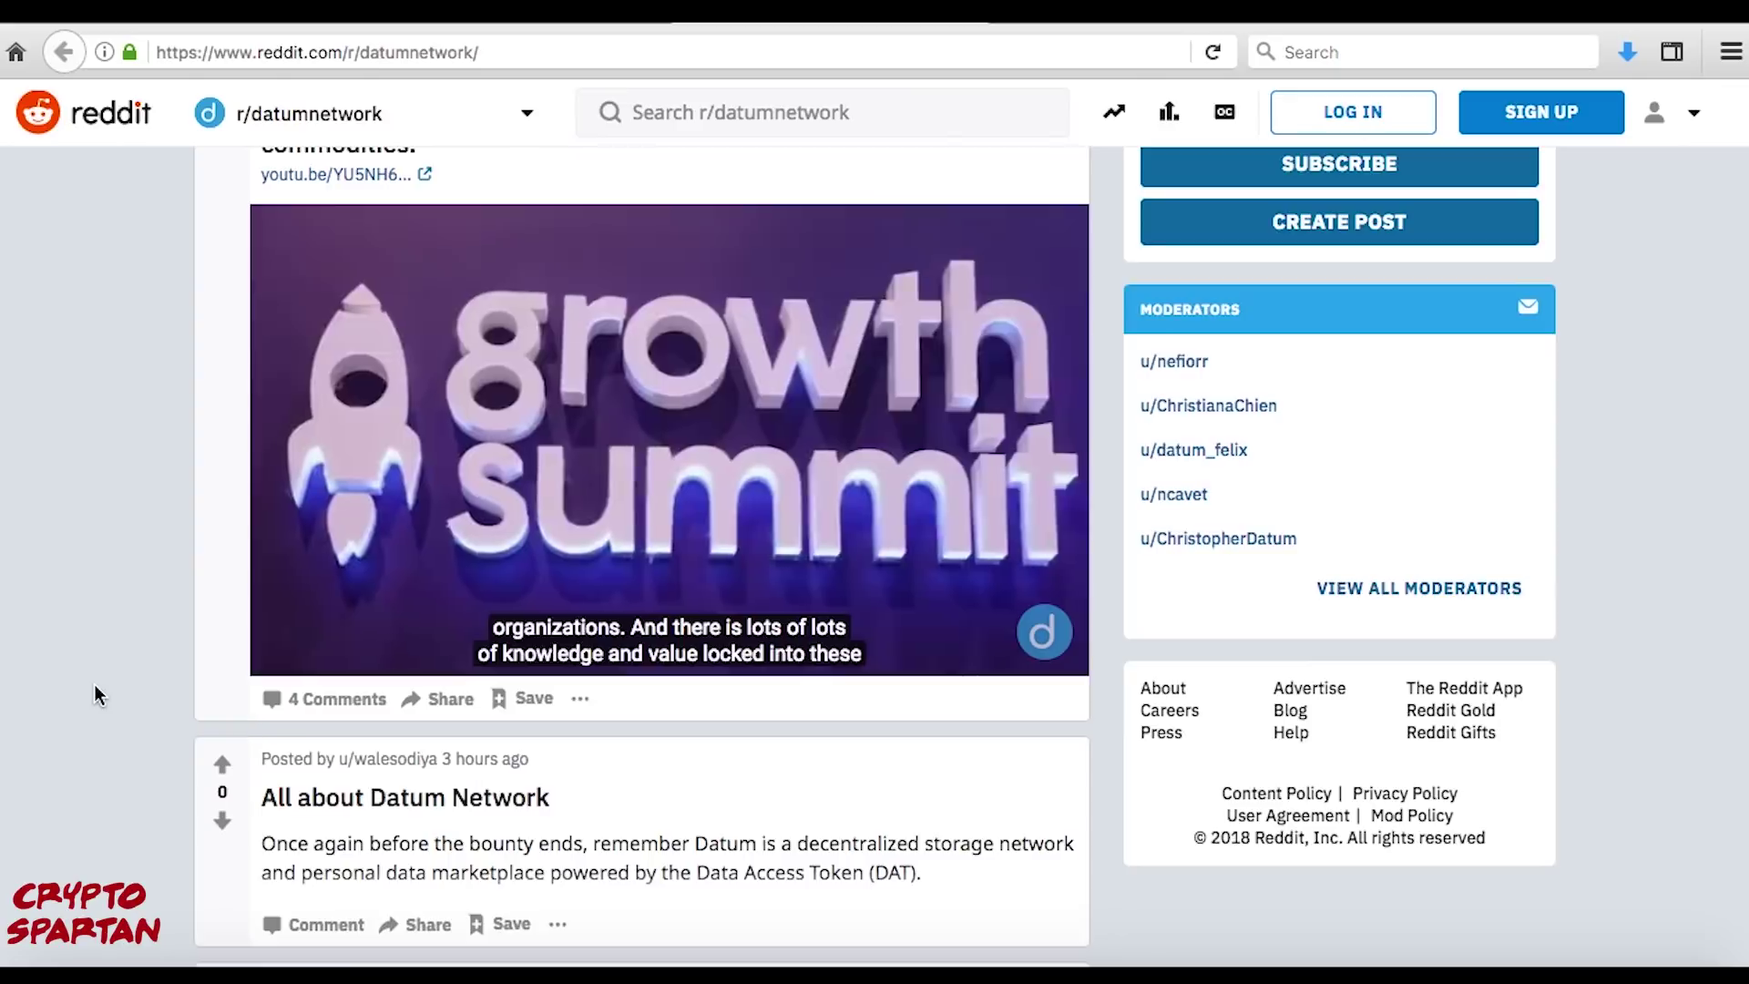
scroll(95, 685, down, 4)
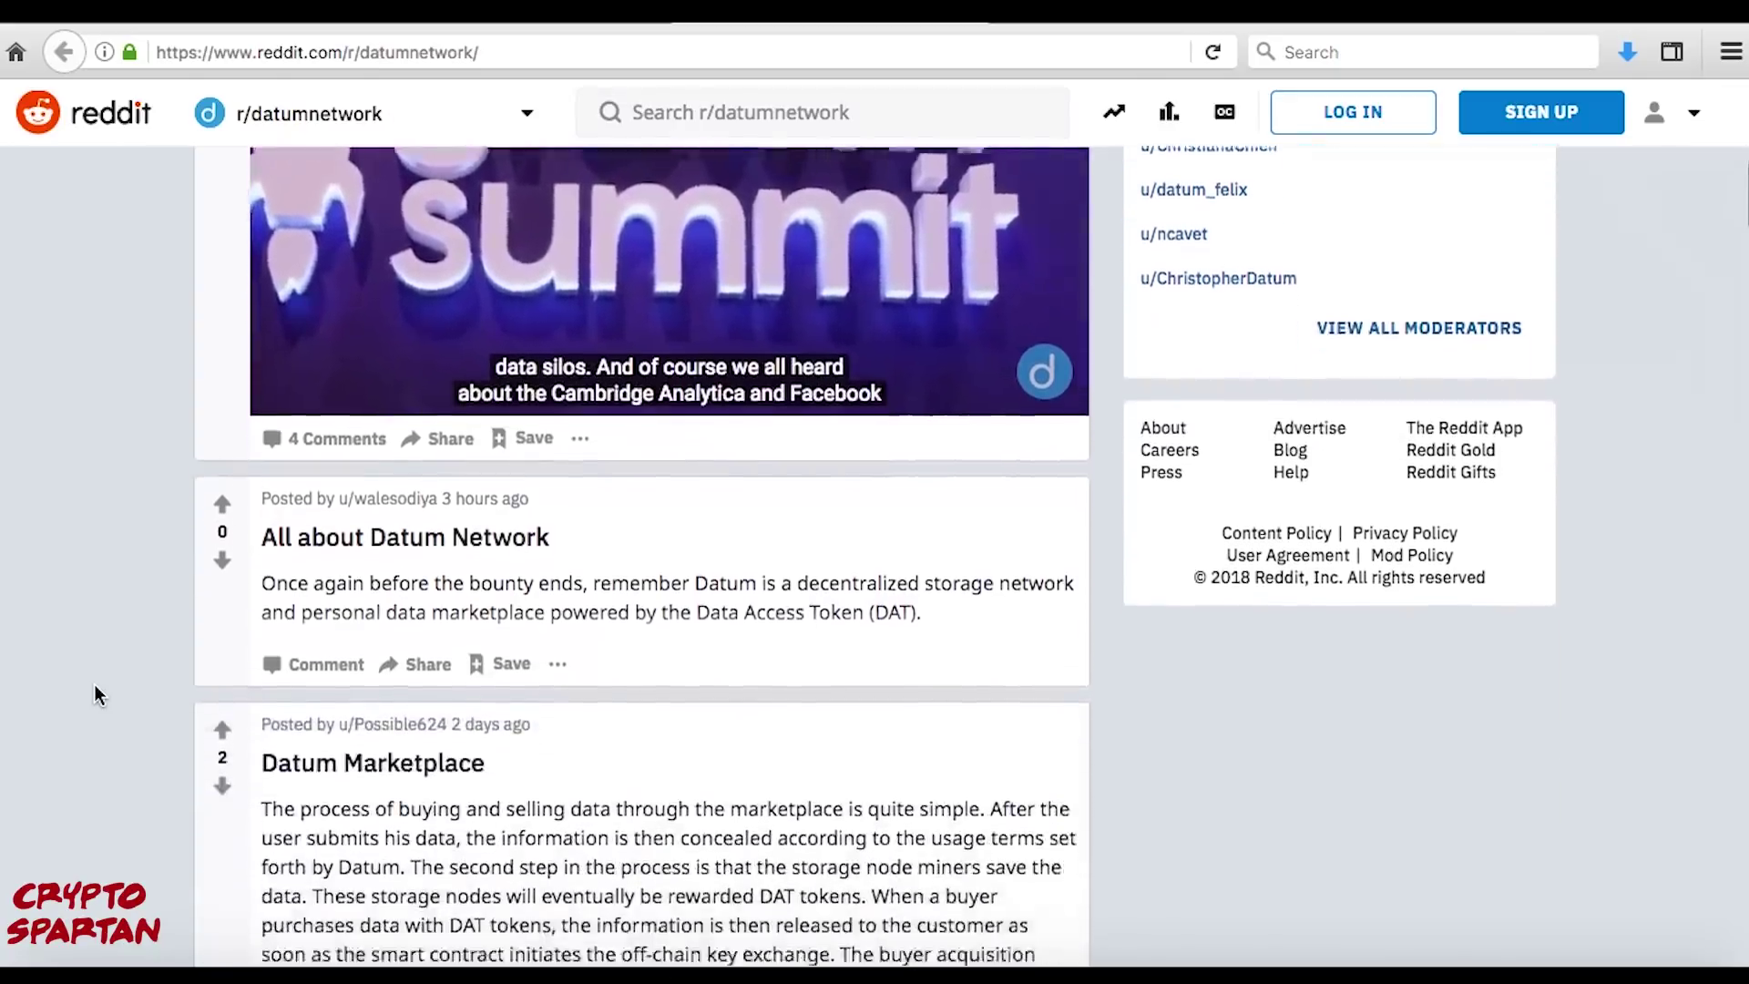
scroll(95, 686, down, 3)
scroll(94, 686, down, 2)
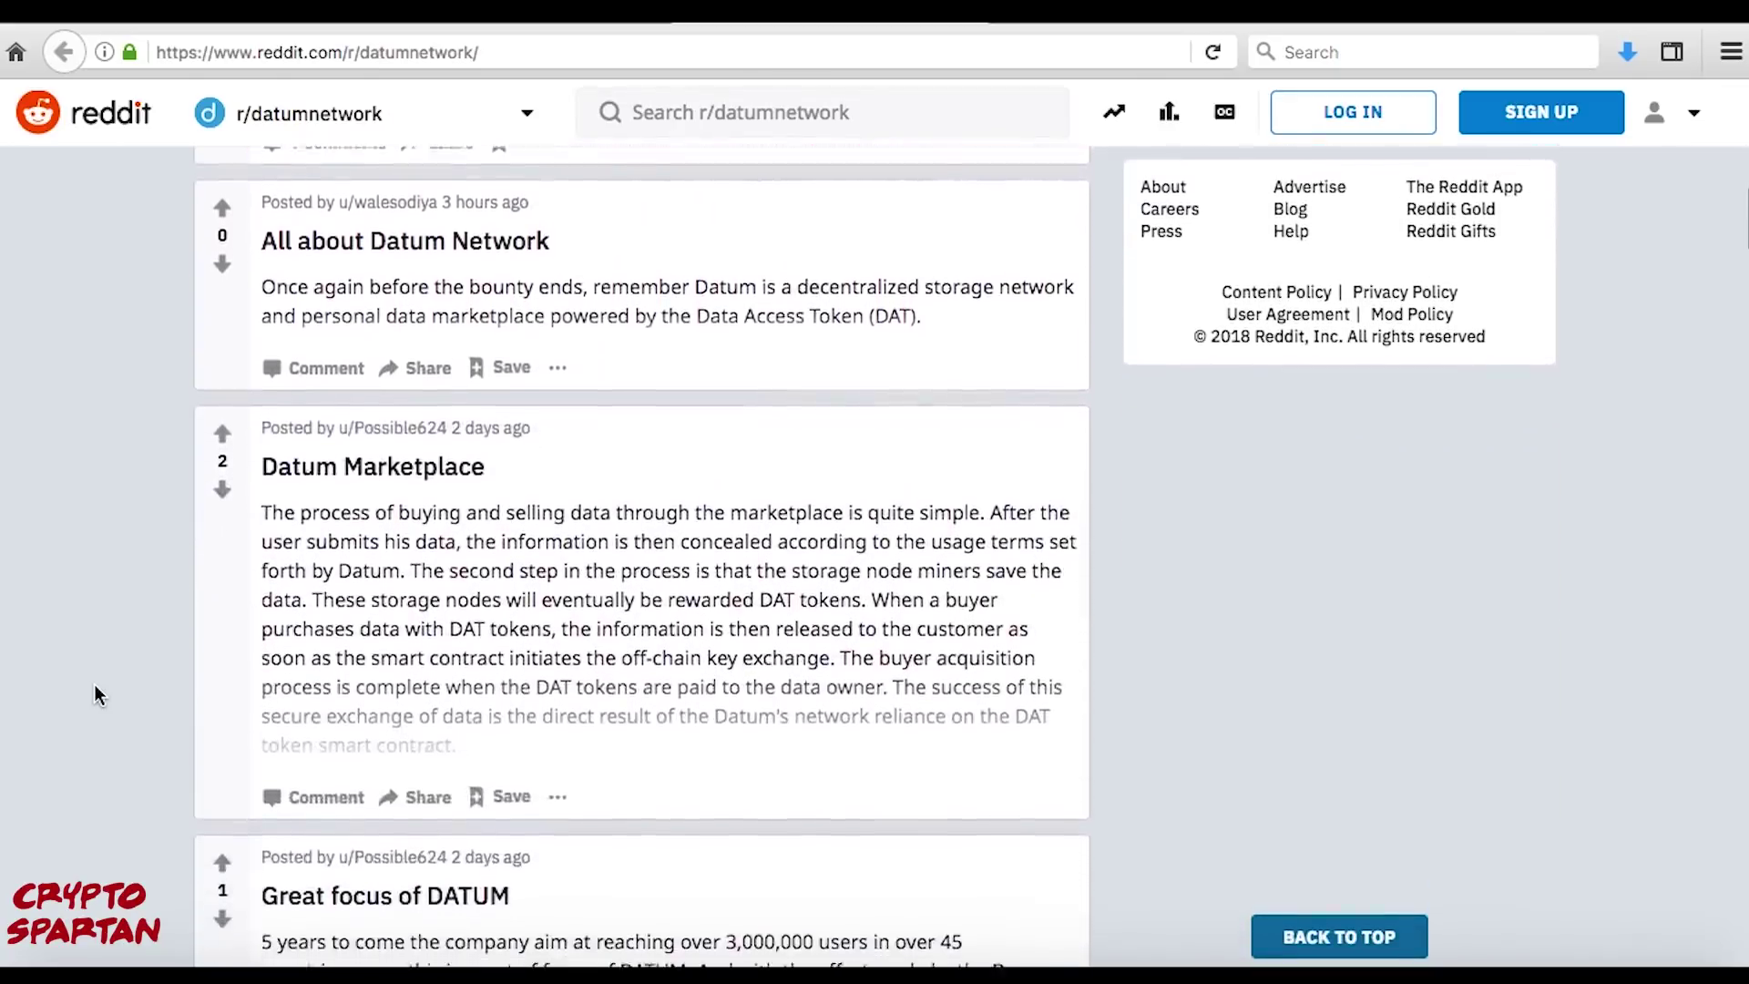
scroll(94, 694, down, 1)
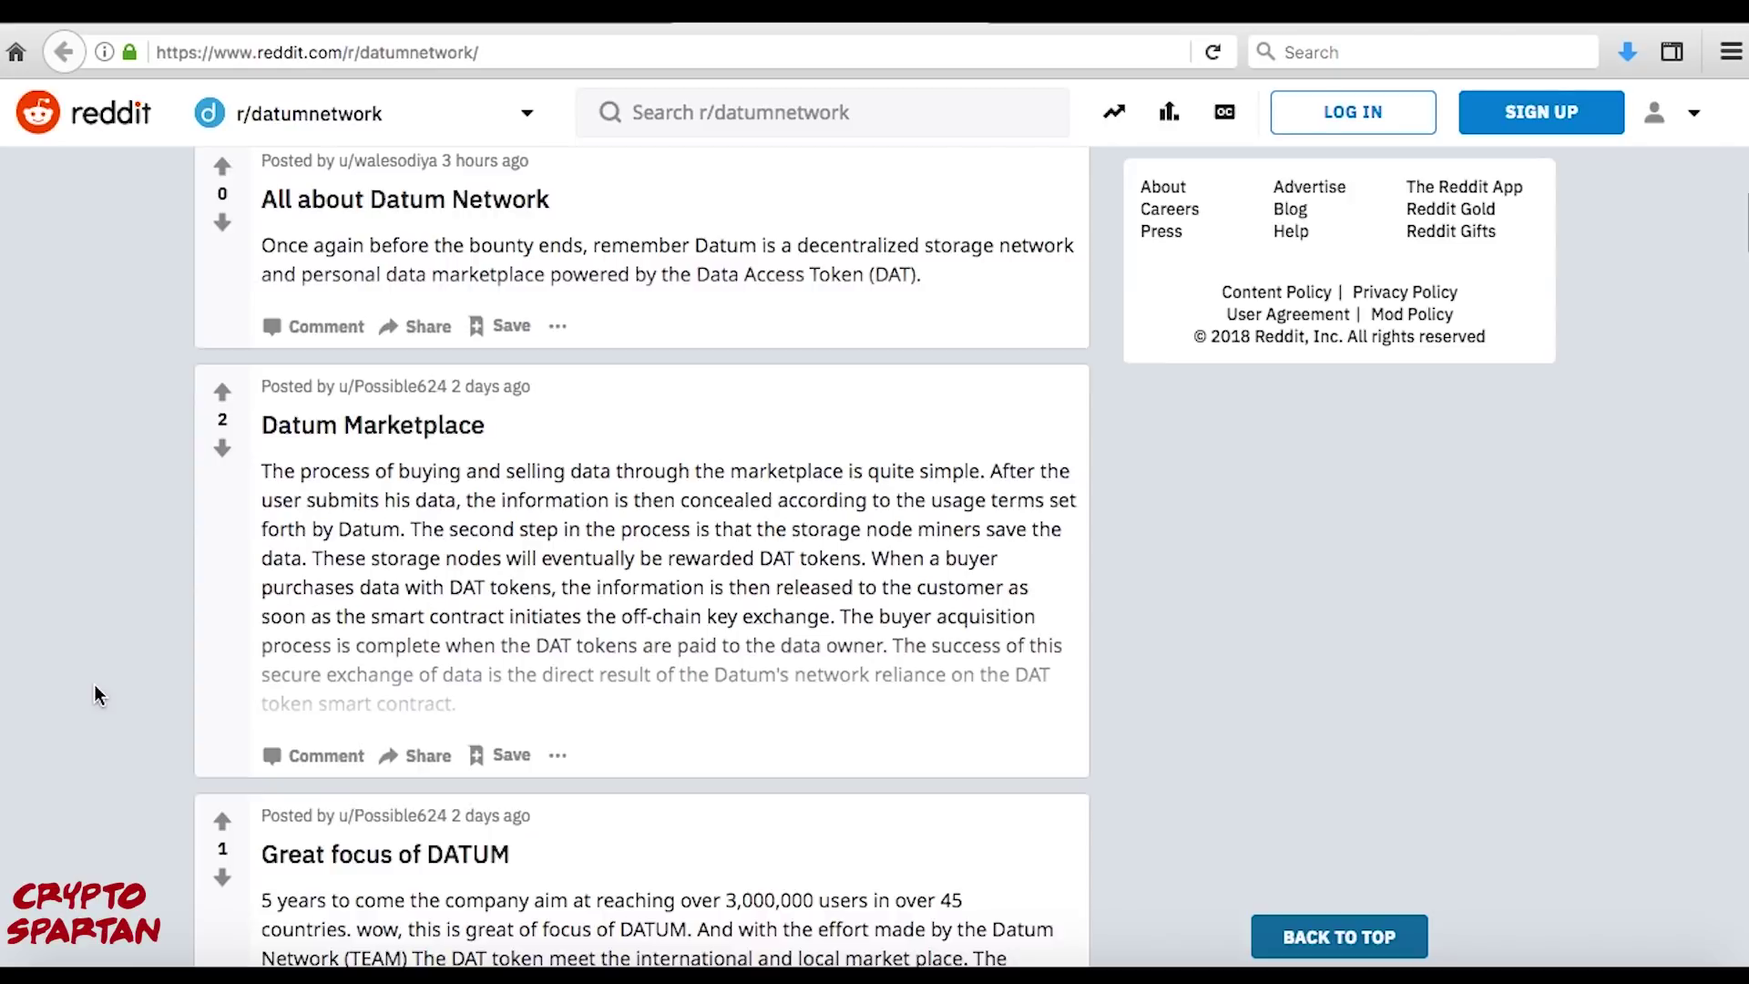
scroll(93, 685, down, 3)
scroll(94, 694, down, 3)
scroll(94, 694, down, 3)
scroll(95, 684, down, 2)
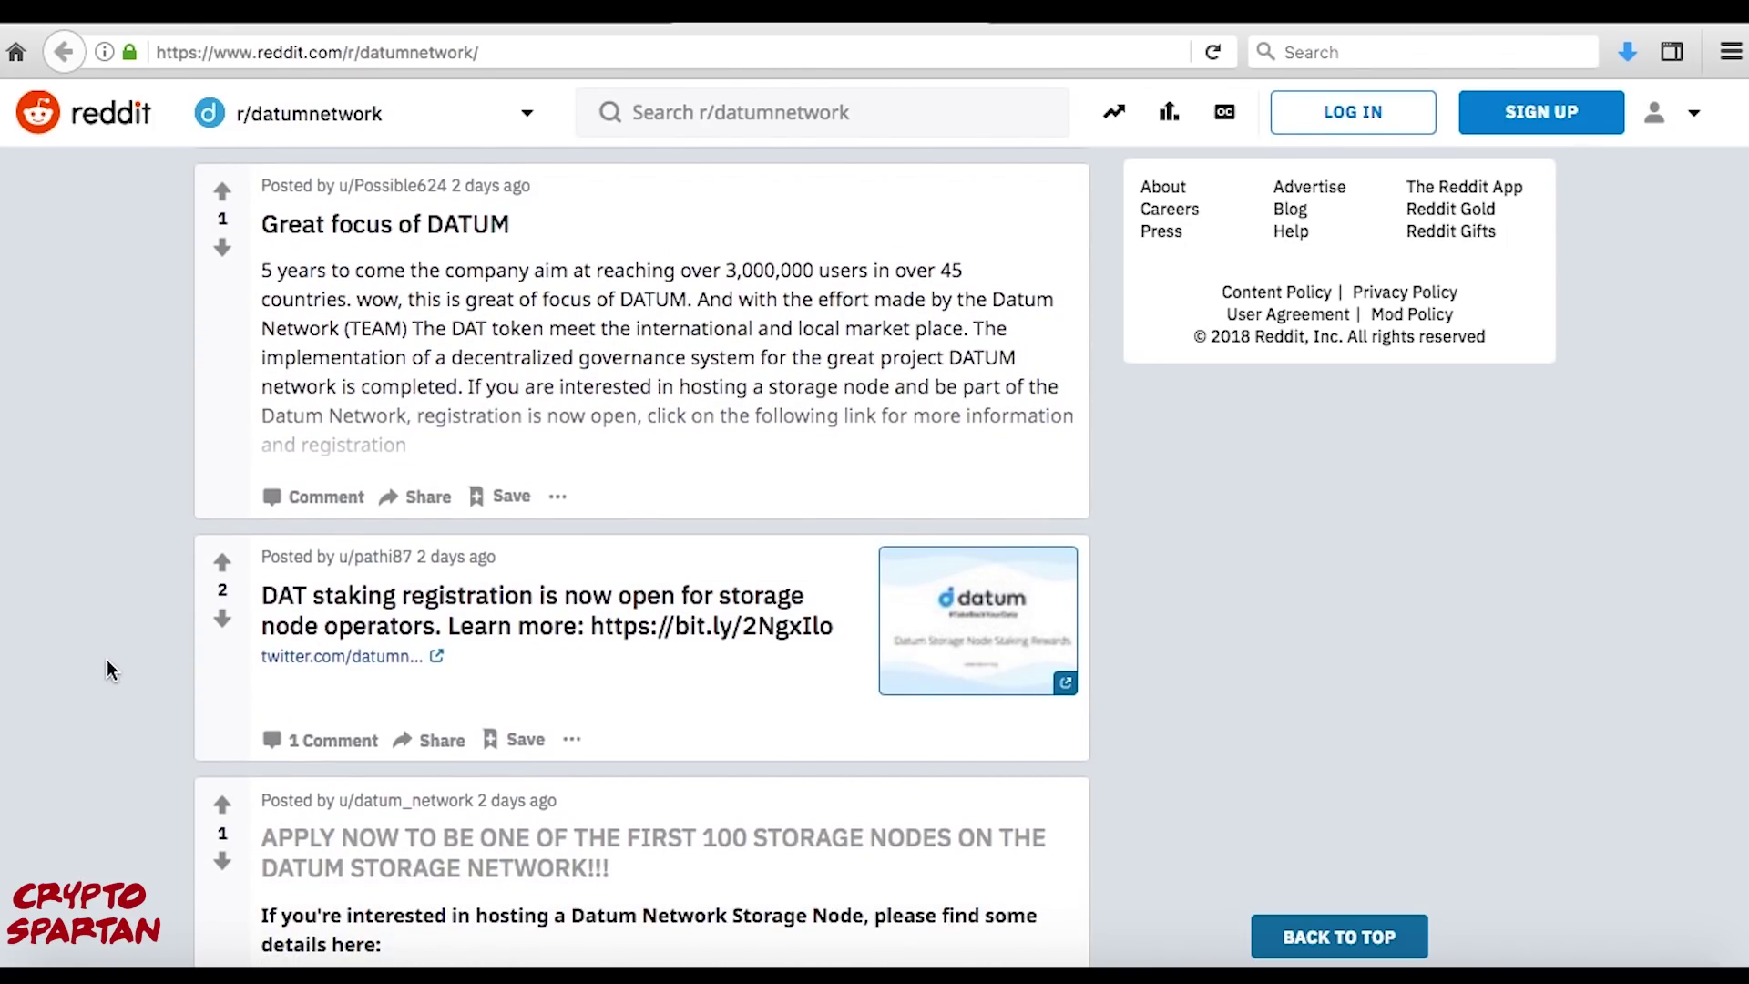
Bring up Datum's Facebook page and dismiss the sign-in prompt with Not Now
click(1103, 24)
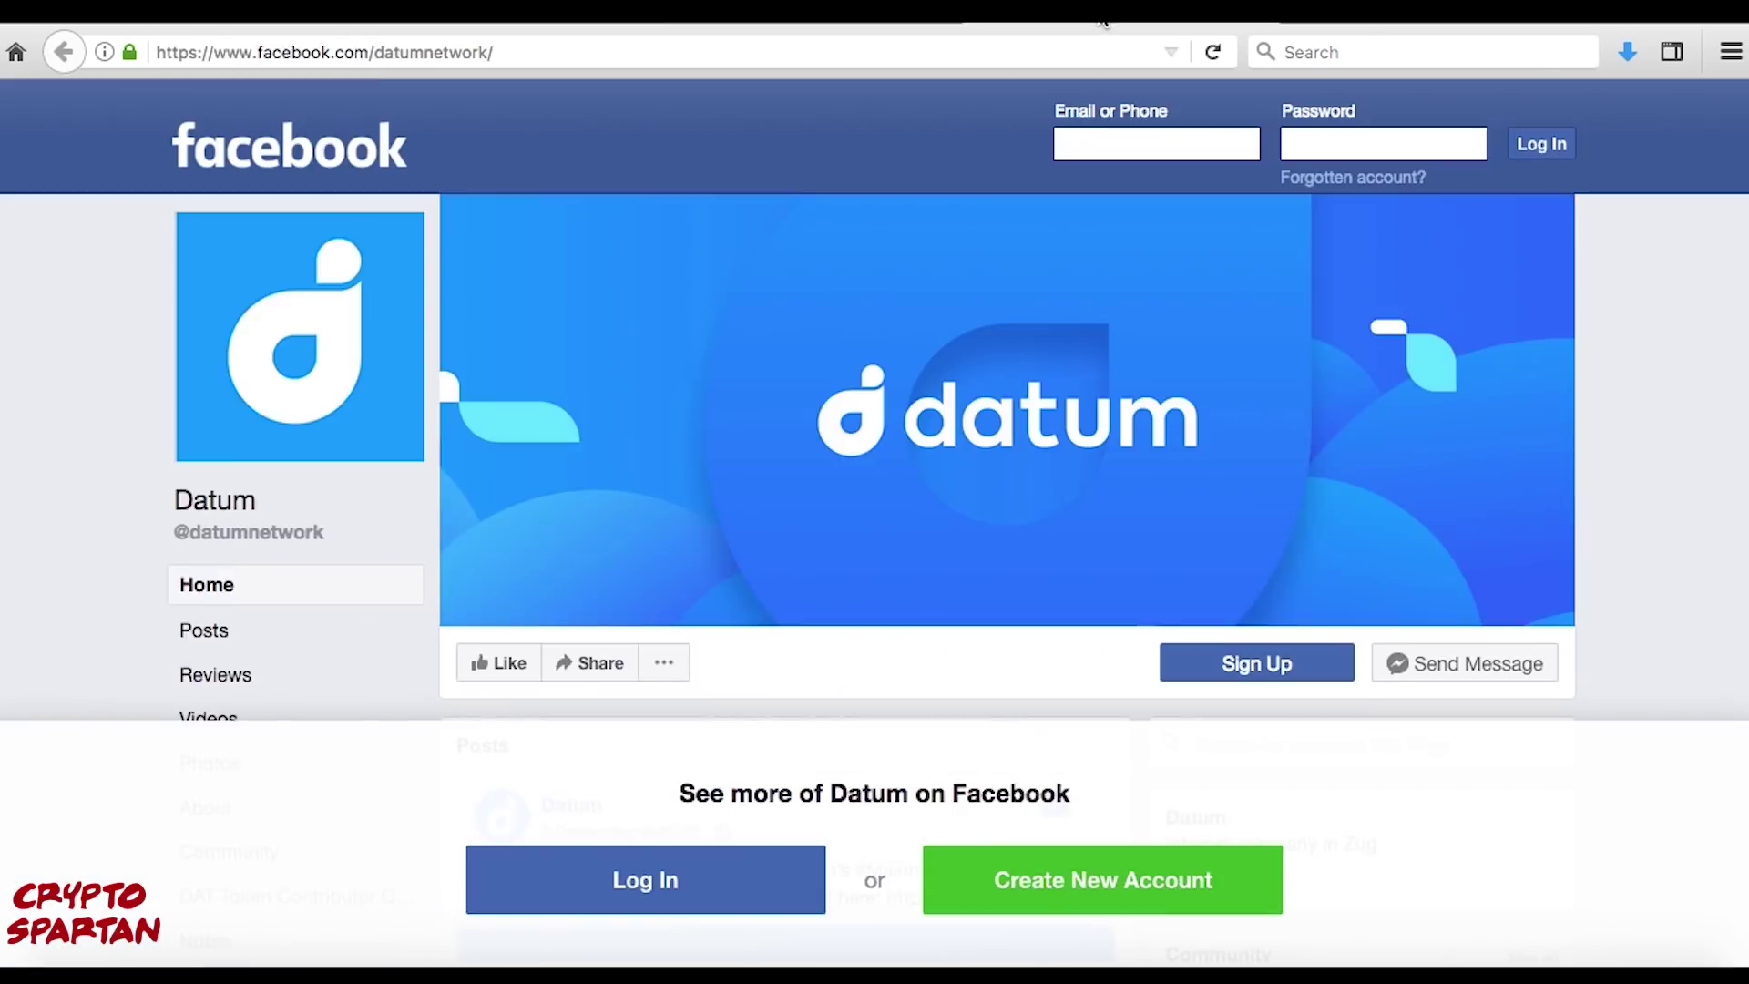
scroll(1643, 392, down, 3)
scroll(1644, 393, down, 4)
scroll(1644, 396, down, 2)
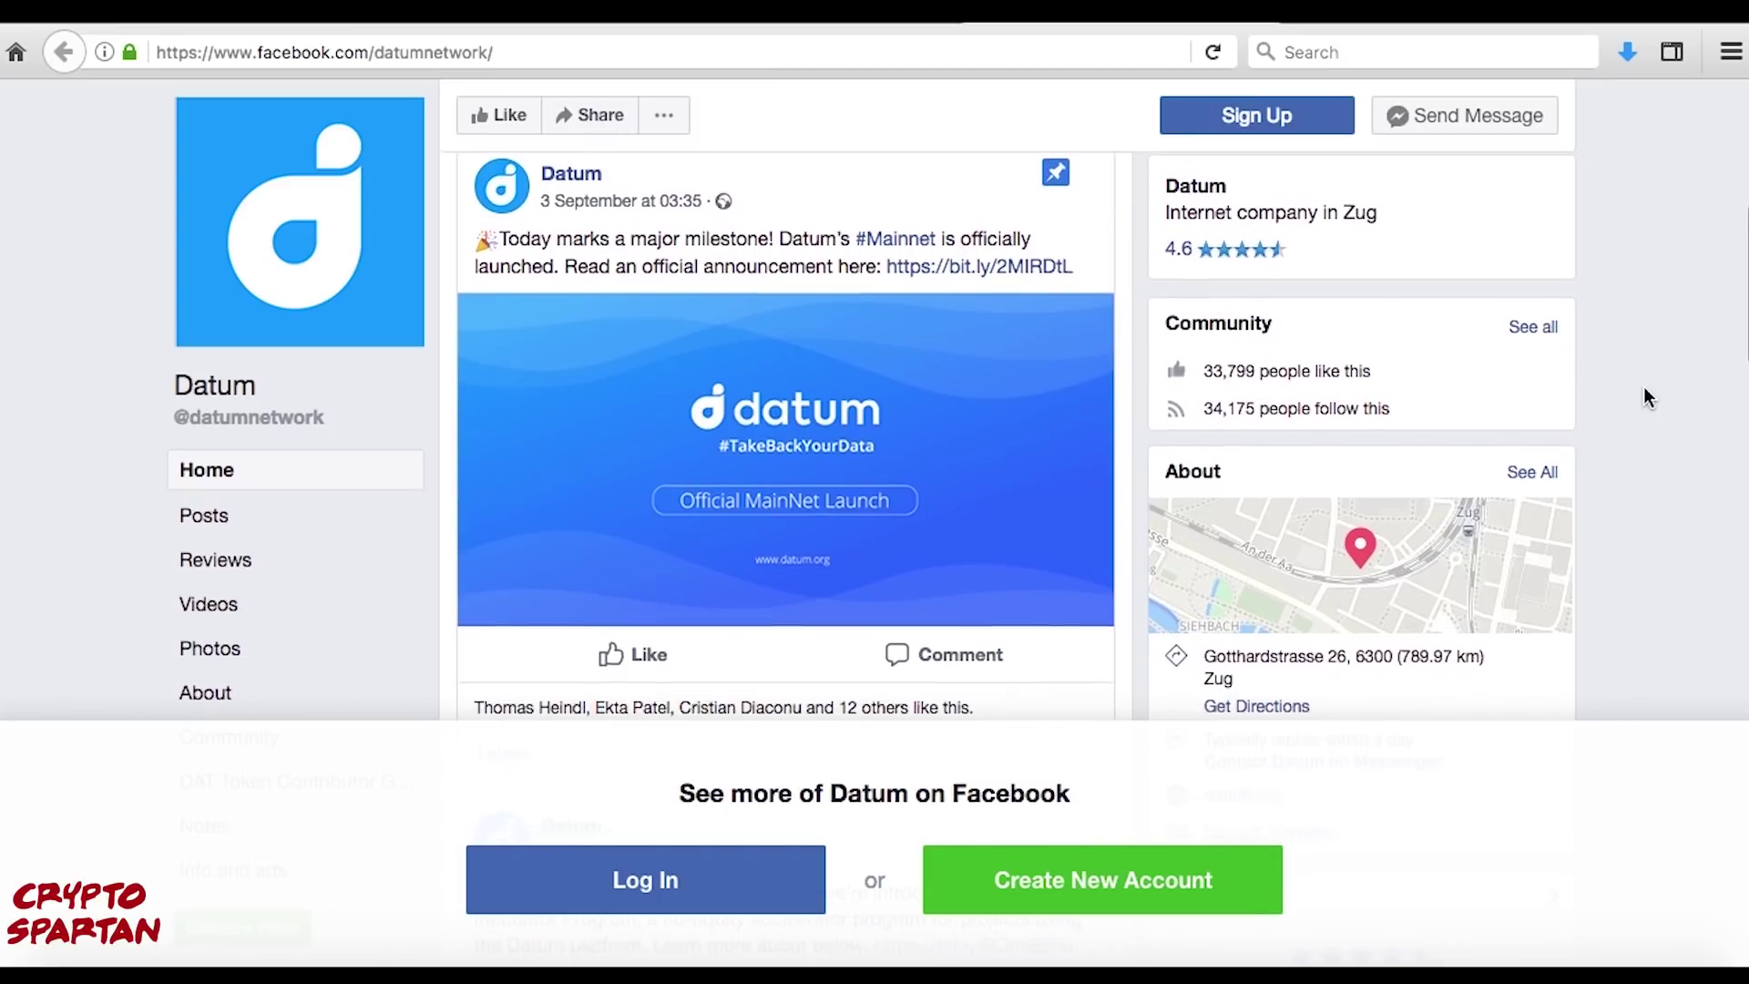
scroll(1644, 396, down, 2)
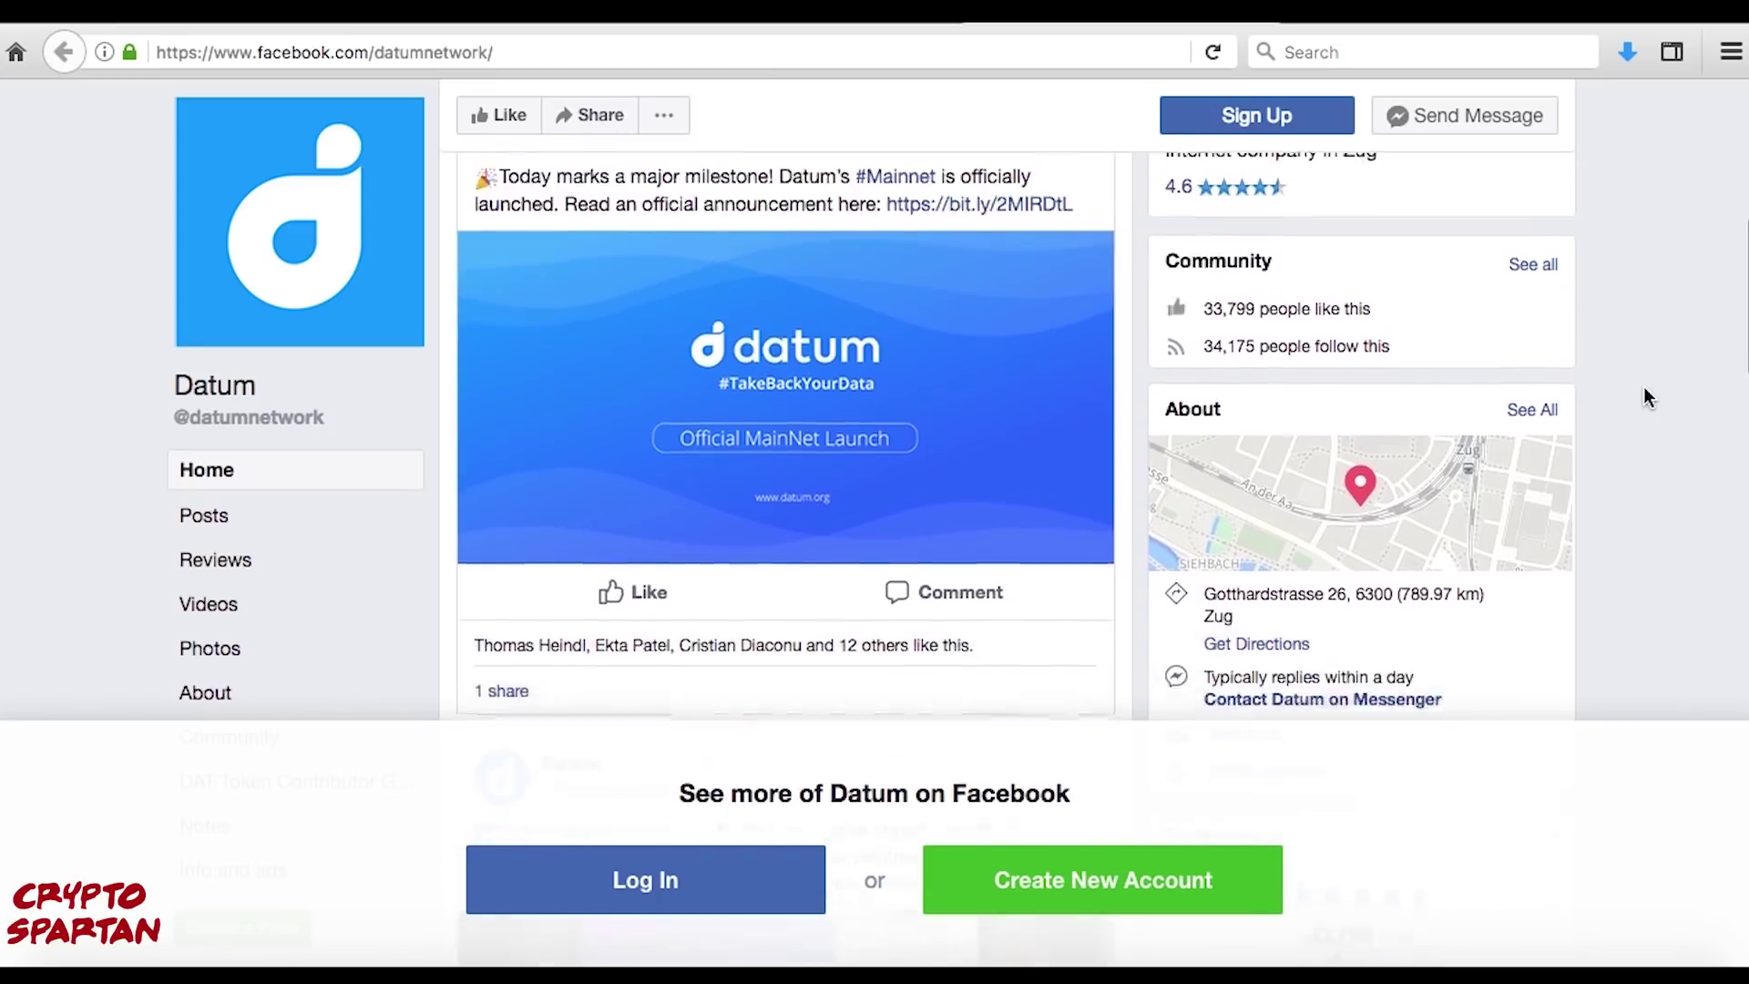
scroll(1642, 396, down, 1)
scroll(1644, 396, down, 1)
scroll(1644, 397, down, 1)
scroll(1644, 396, down, 1)
scroll(1644, 396, down, 1)
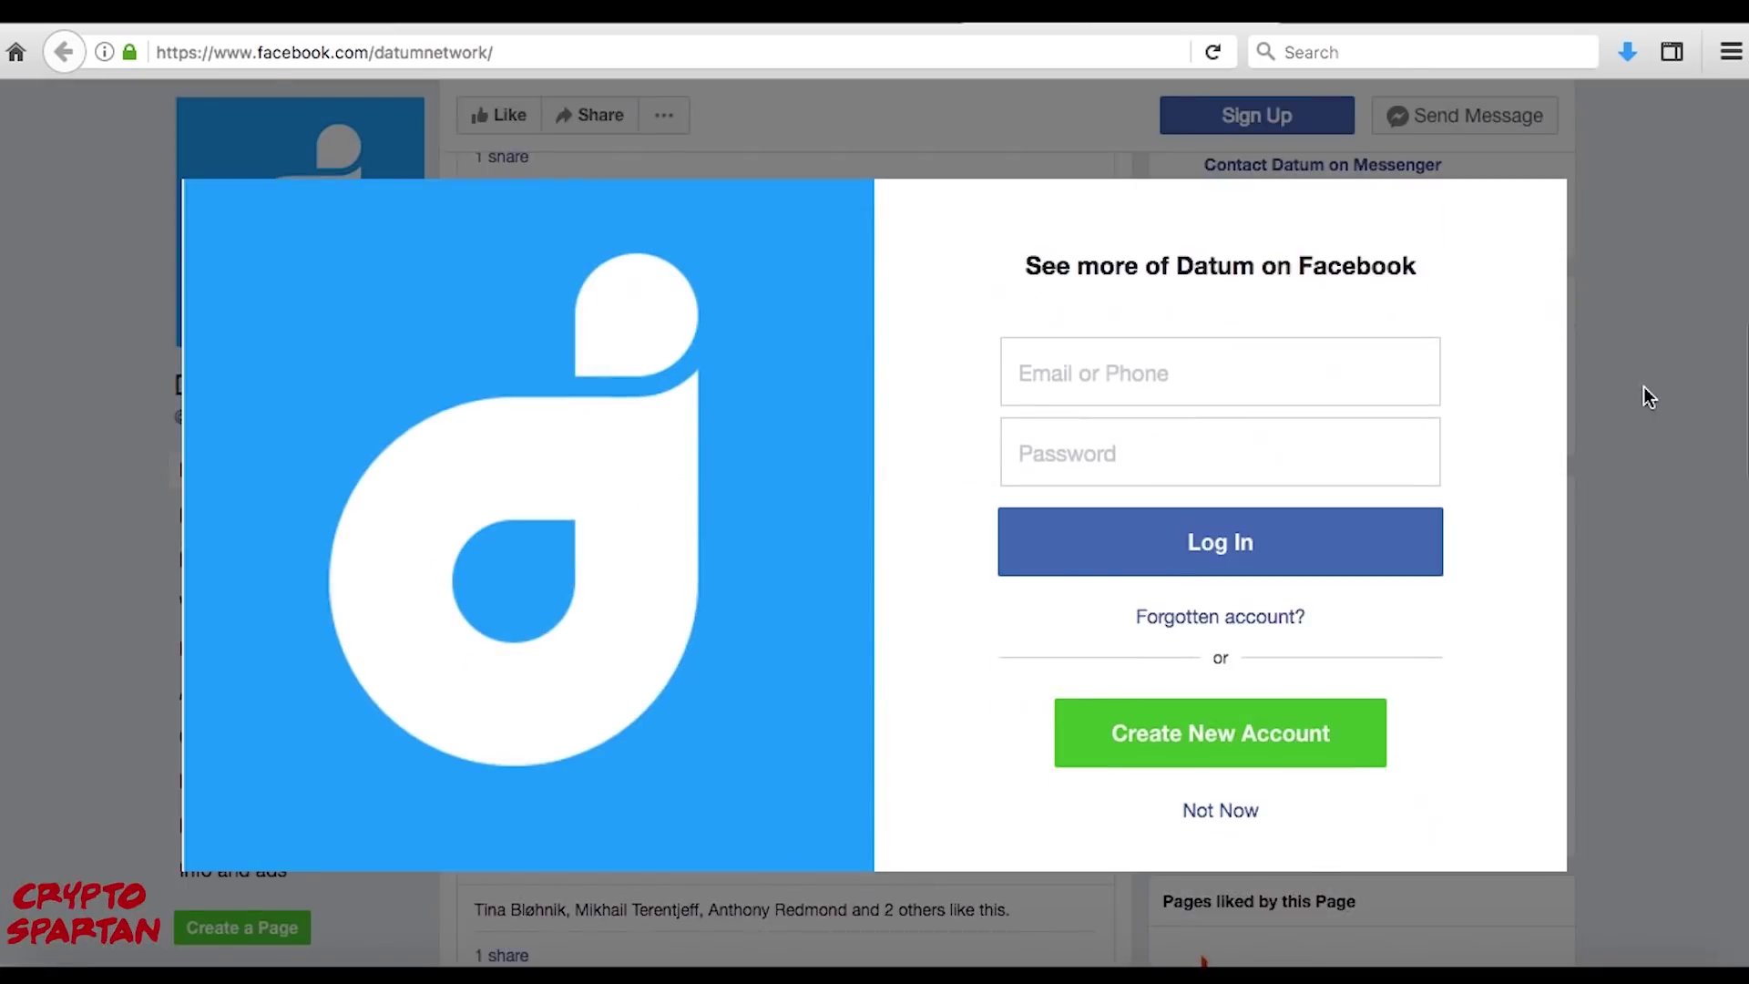
click(1213, 811)
scroll(1633, 451, down, 1)
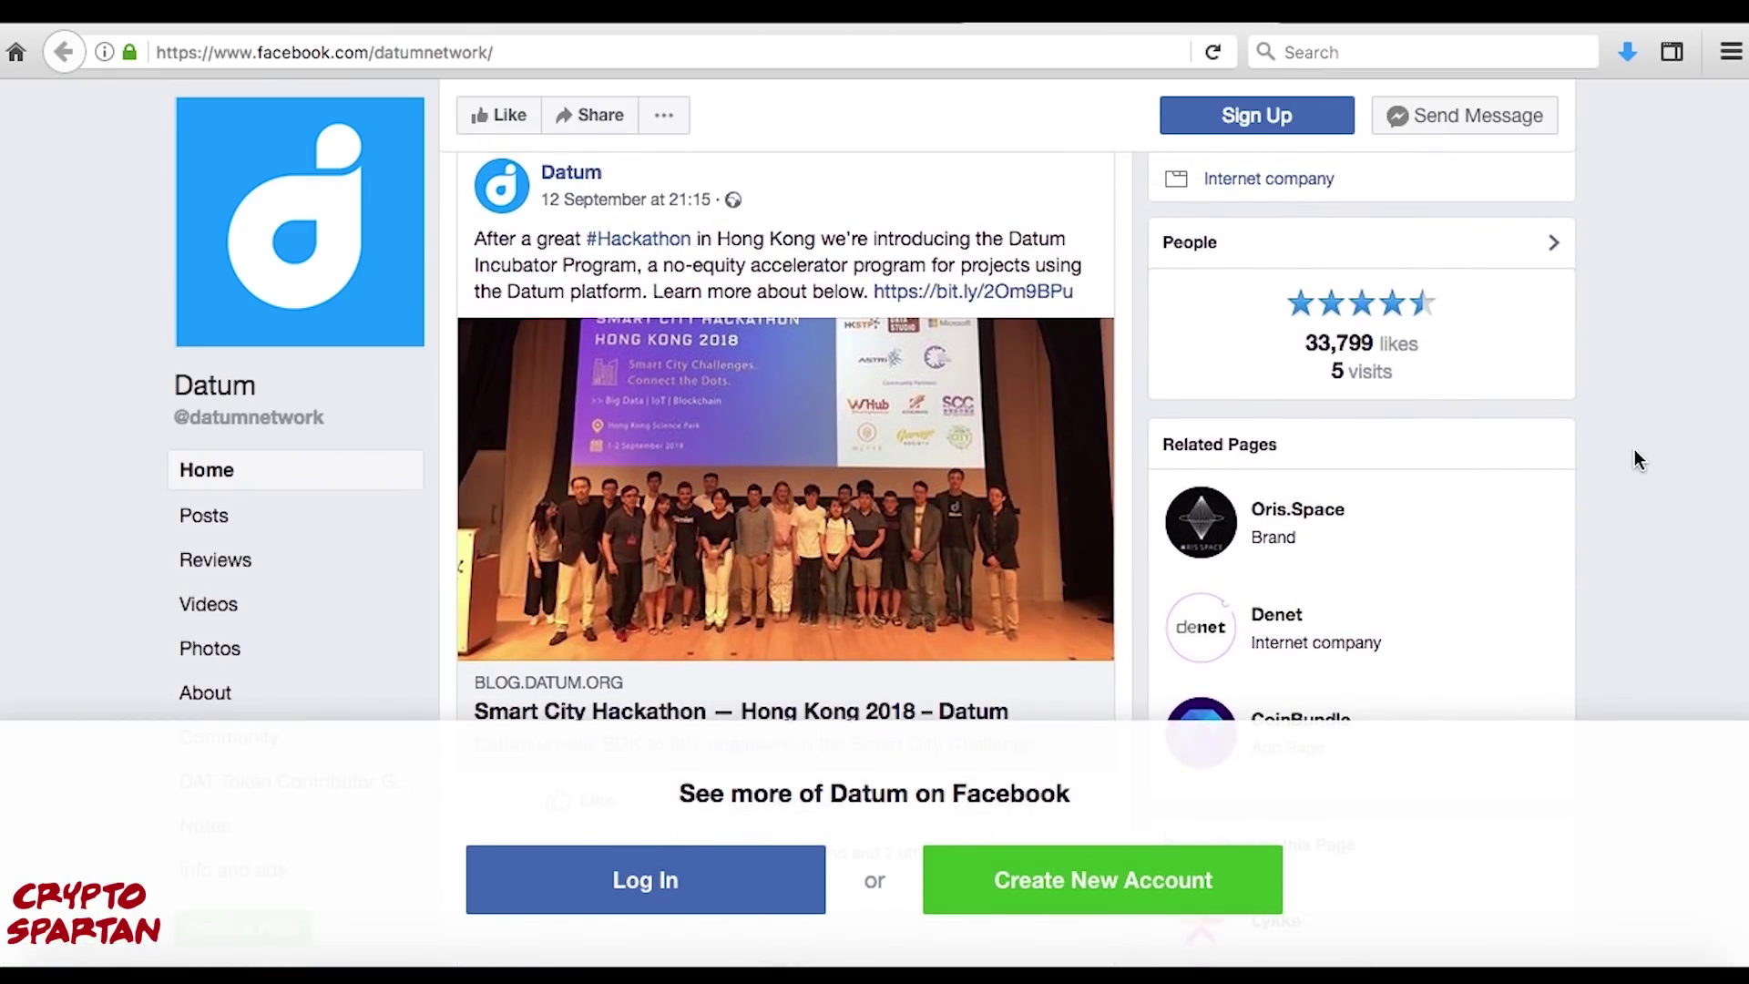
scroll(1634, 450, down, 1)
scroll(1634, 449, down, 1)
scroll(1633, 449, down, 2)
scroll(1634, 450, down, 2)
scroll(1633, 450, down, 3)
scroll(1635, 451, down, 2)
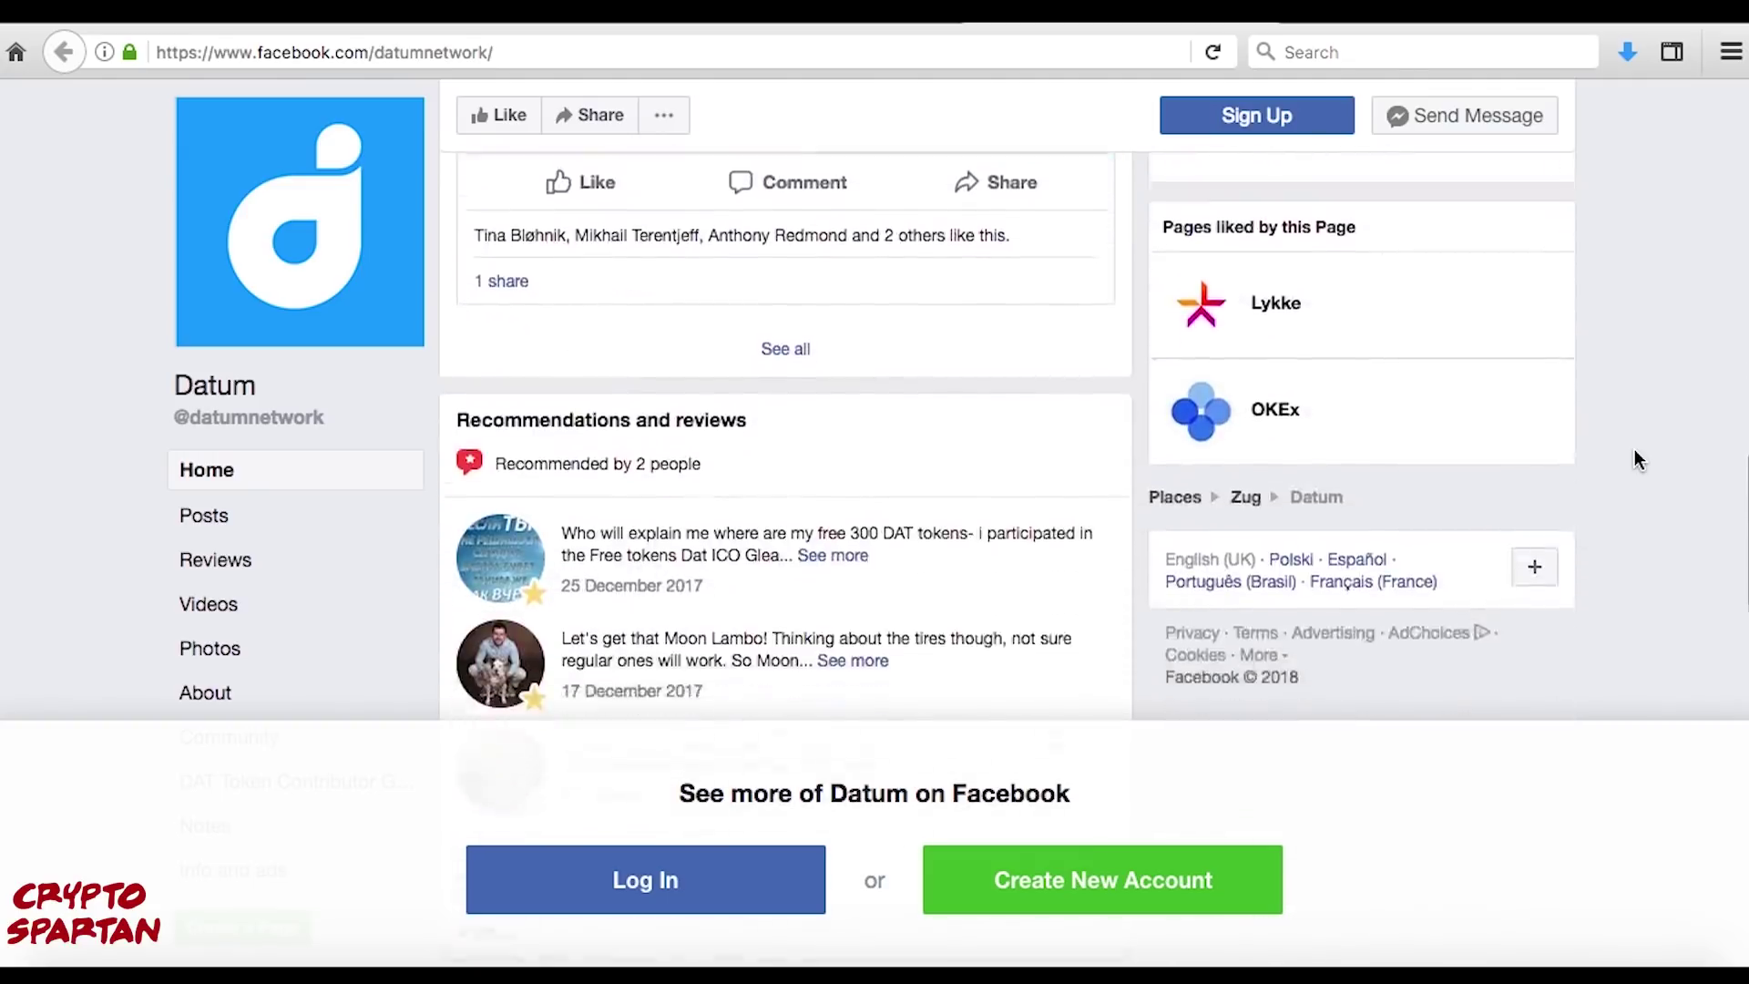
scroll(1634, 452, down, 2)
scroll(1634, 452, down, 1)
scroll(1633, 451, down, 2)
scroll(1635, 450, down, 1)
scroll(1634, 450, down, 4)
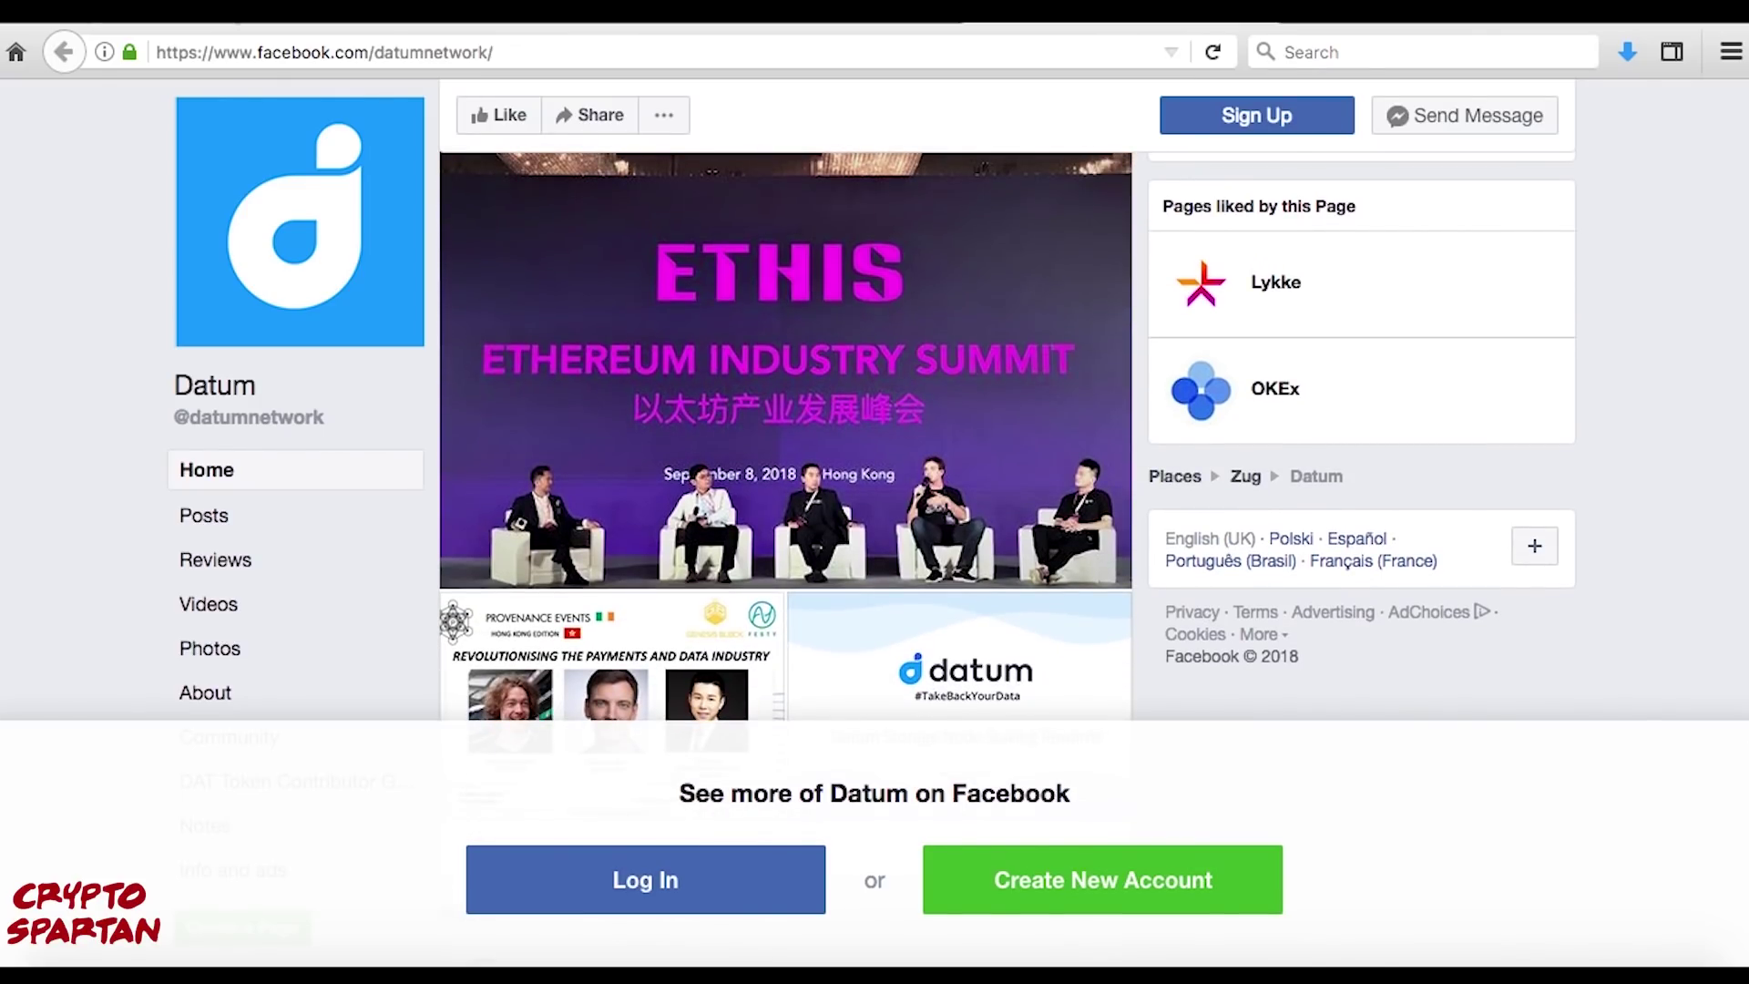
scroll(829, 514, down, 5)
scroll(828, 515, down, 2)
scroll(828, 513, down, 3)
scroll(904, 543, down, 3)
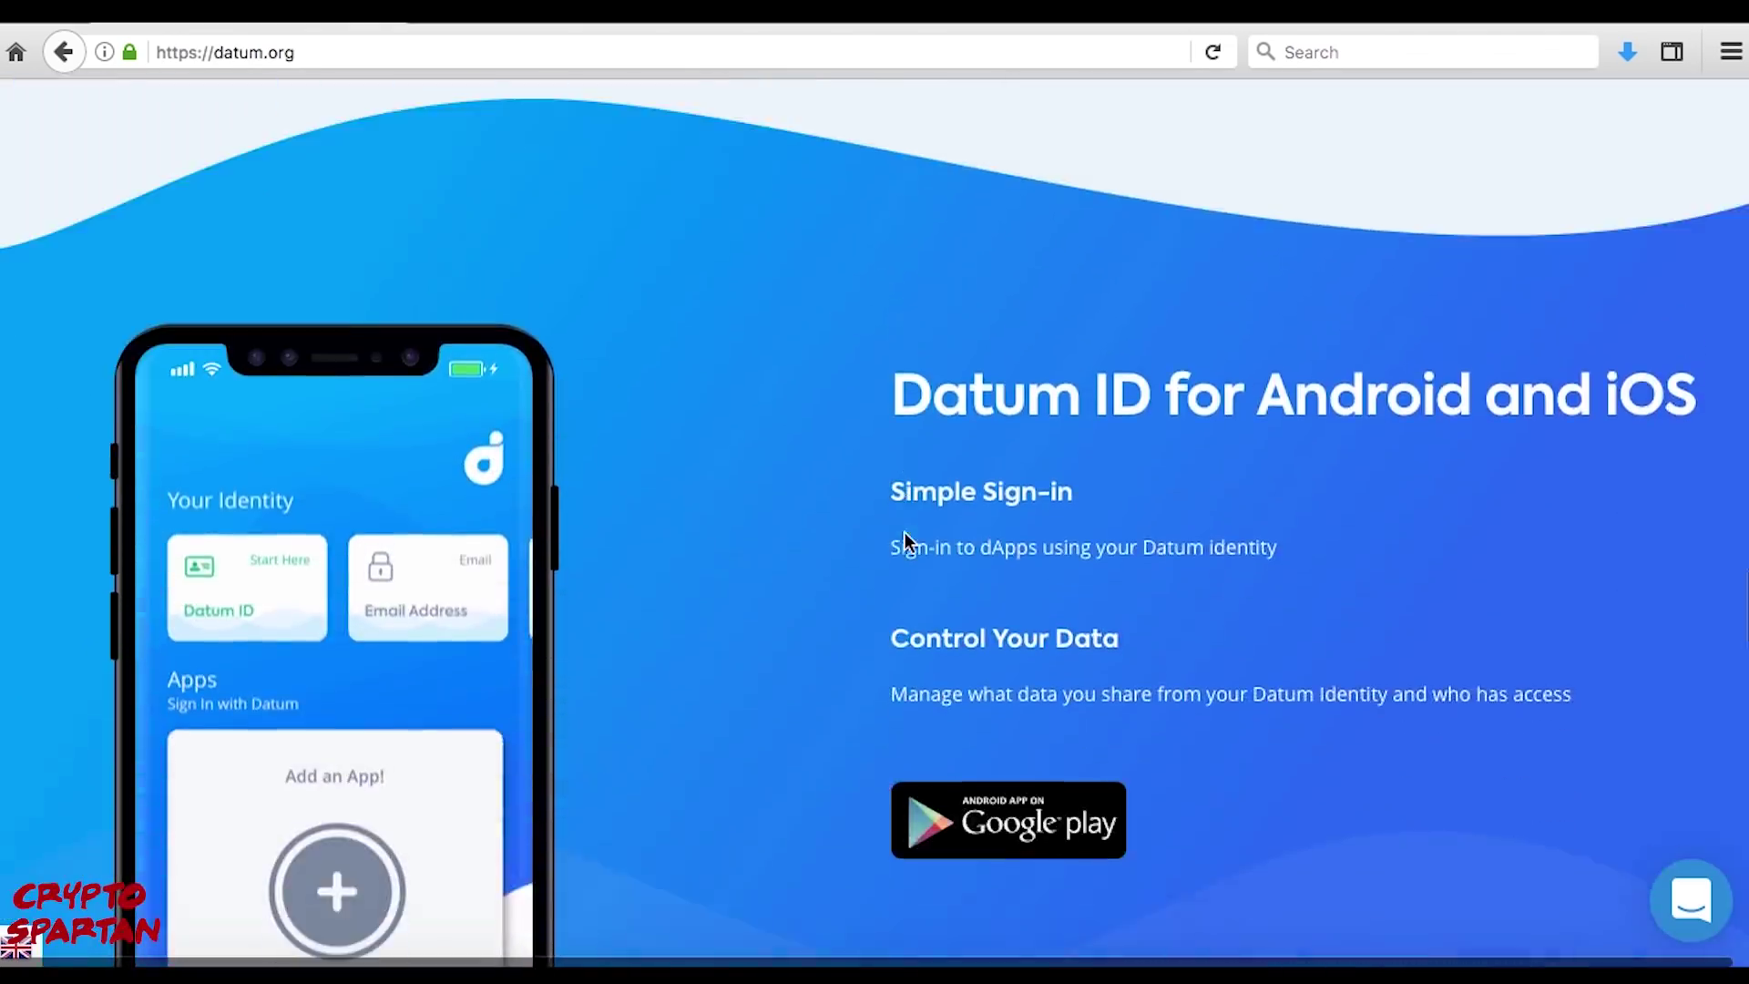
scroll(768, 636, down, 1)
scroll(767, 638, down, 1)
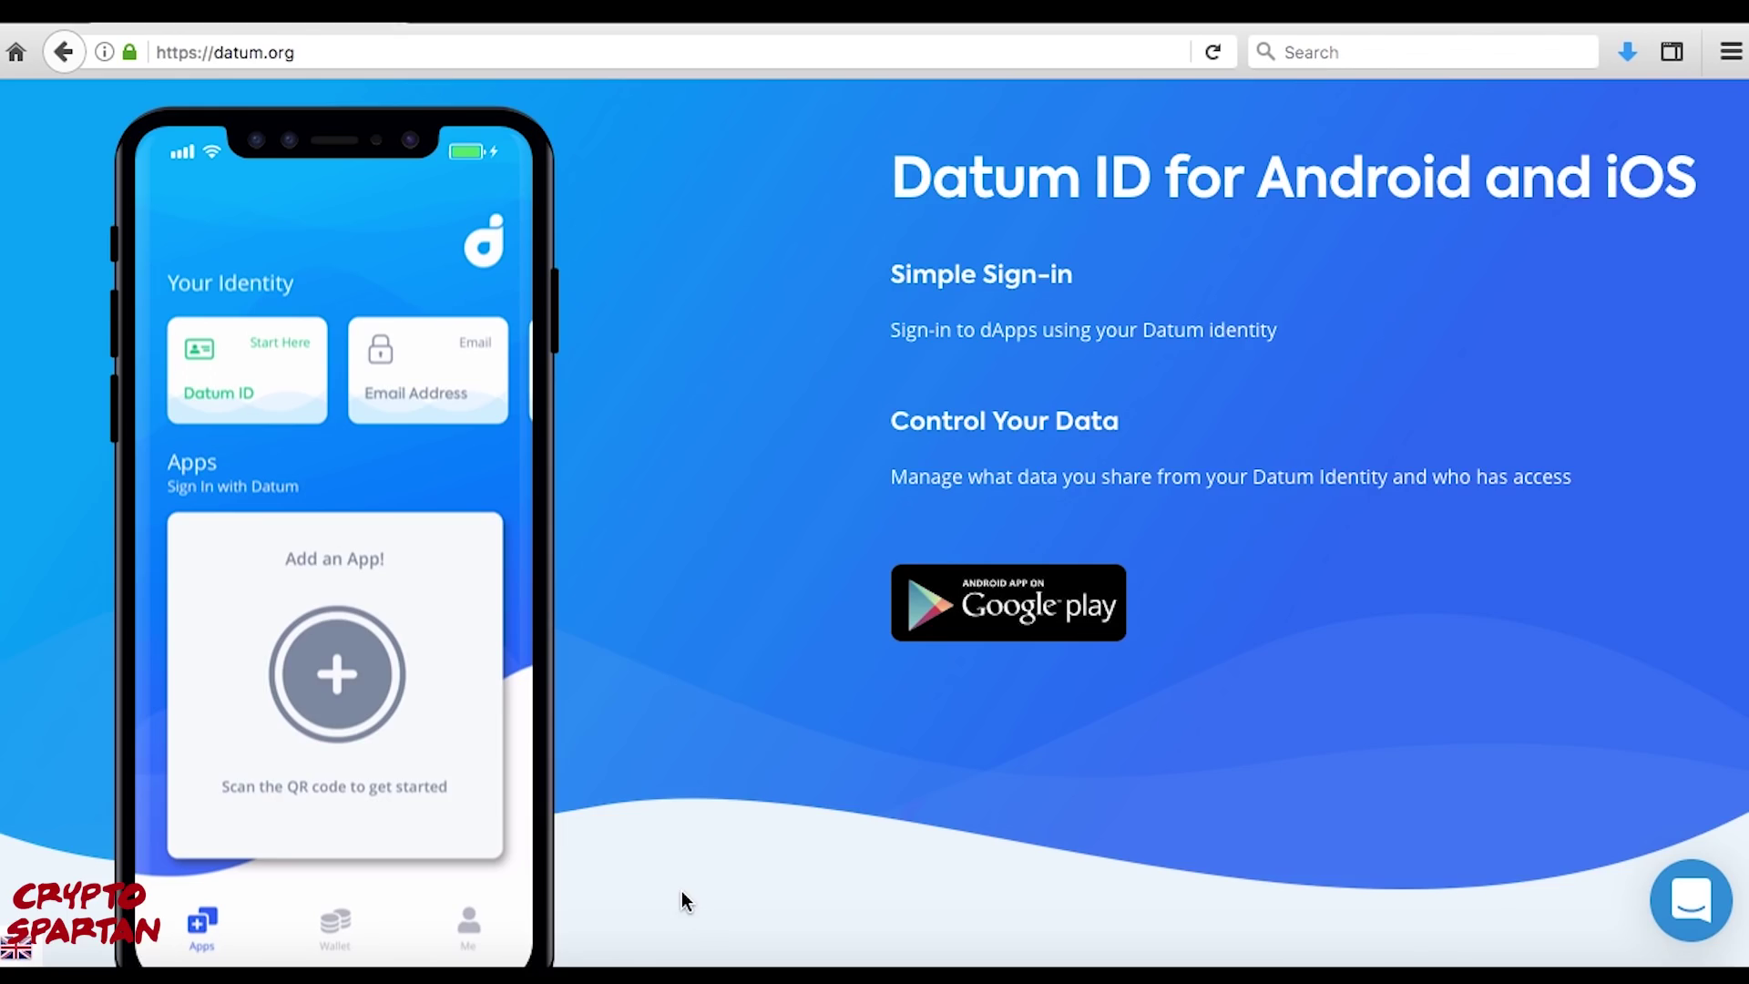
scroll(683, 890, down, 2)
scroll(682, 889, down, 4)
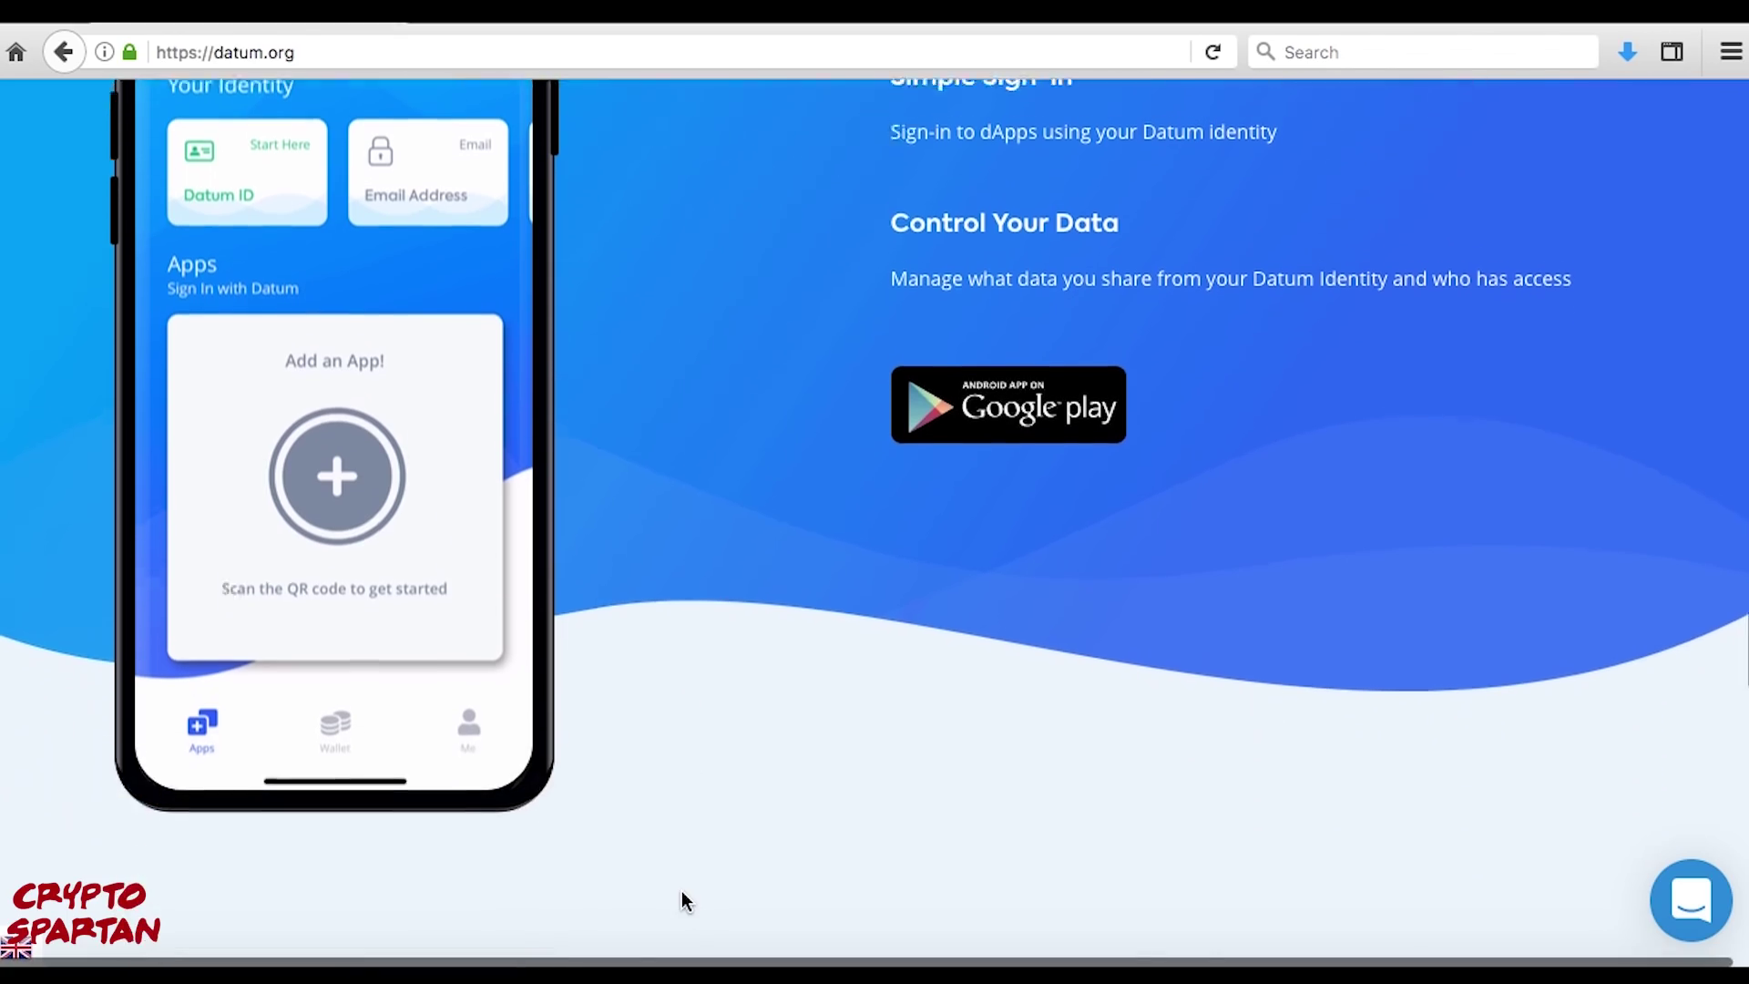
scroll(682, 890, down, 4)
scroll(682, 900, down, 3)
scroll(681, 901, down, 3)
scroll(681, 900, down, 3)
scroll(682, 900, down, 1)
scroll(681, 890, up, 1)
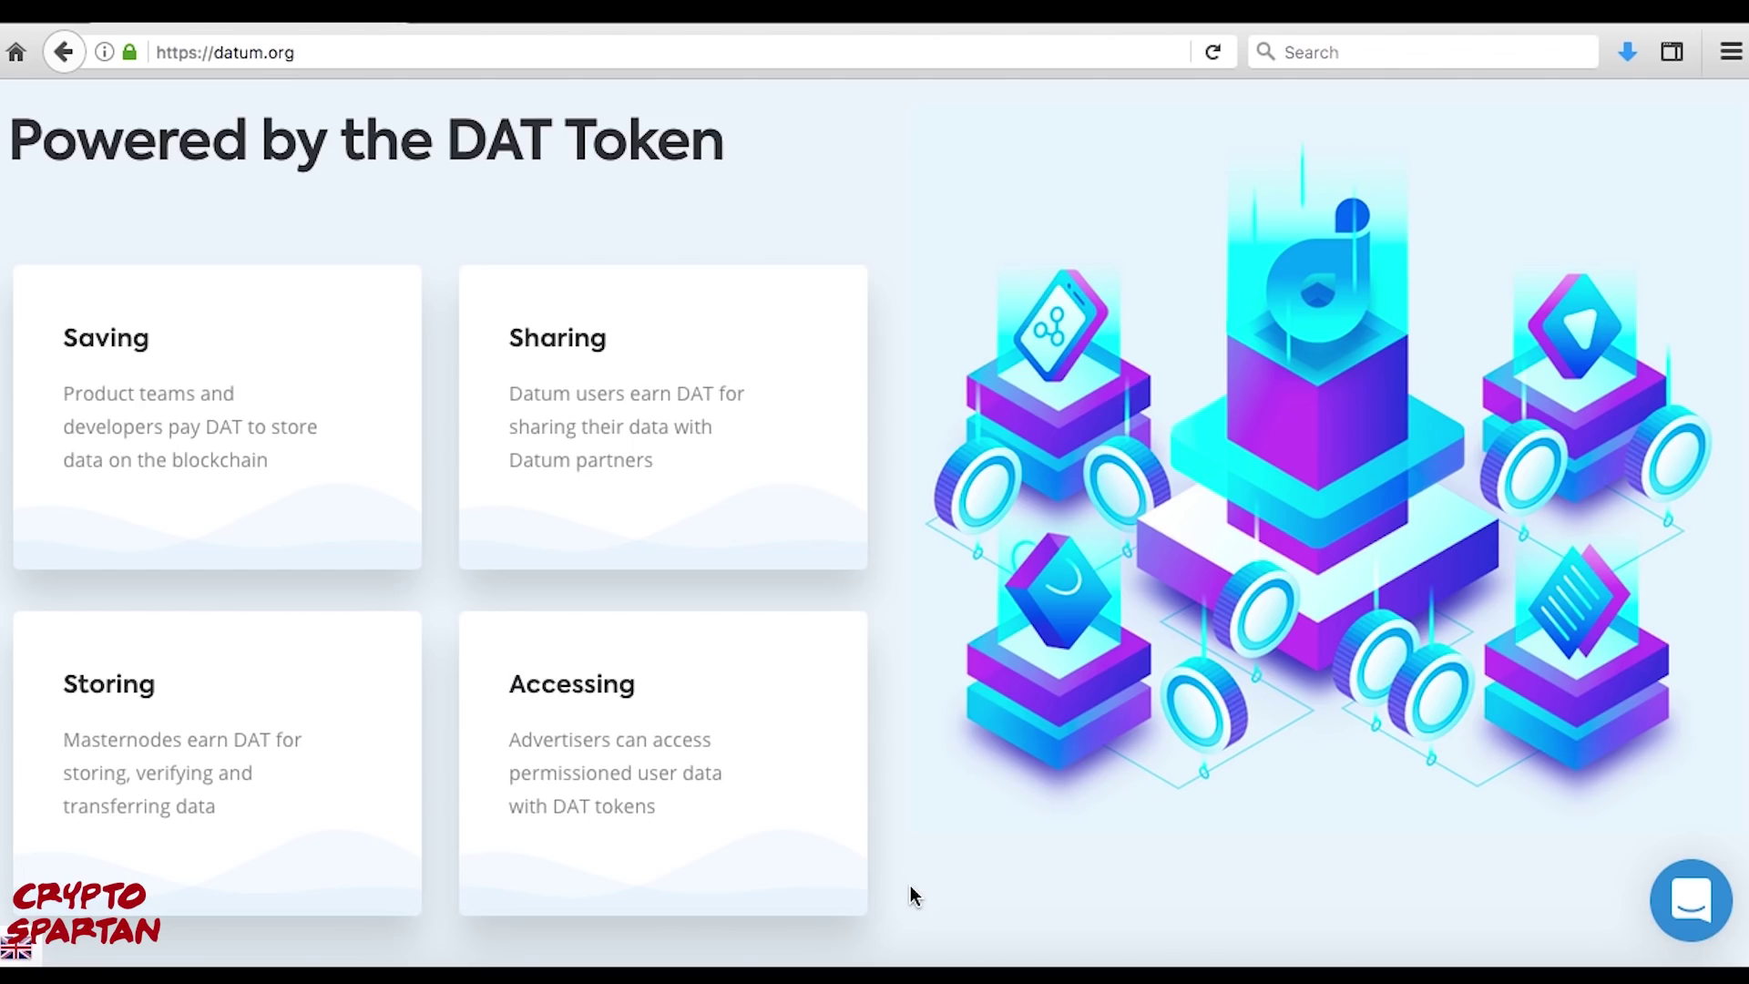
scroll(910, 887, down, 1)
scroll(910, 887, down, 3)
scroll(910, 887, down, 3)
scroll(910, 886, down, 2)
scroll(911, 895, down, 2)
scroll(910, 895, down, 1)
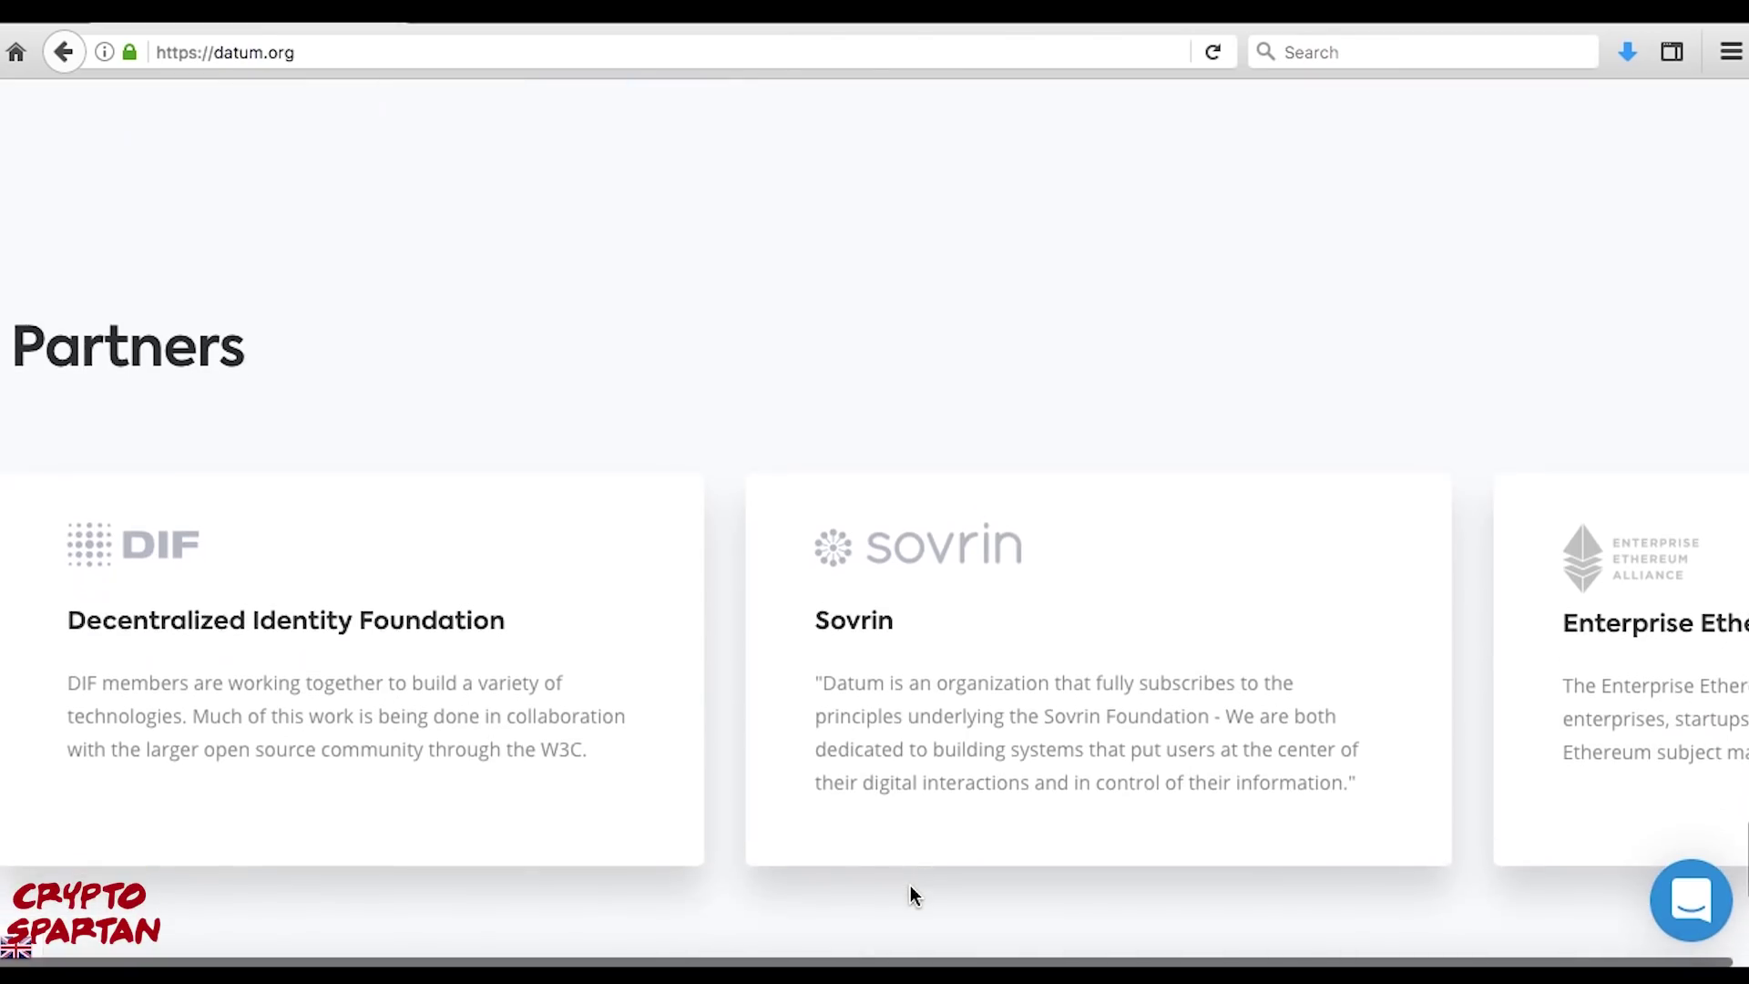
scroll(911, 895, down, 1)
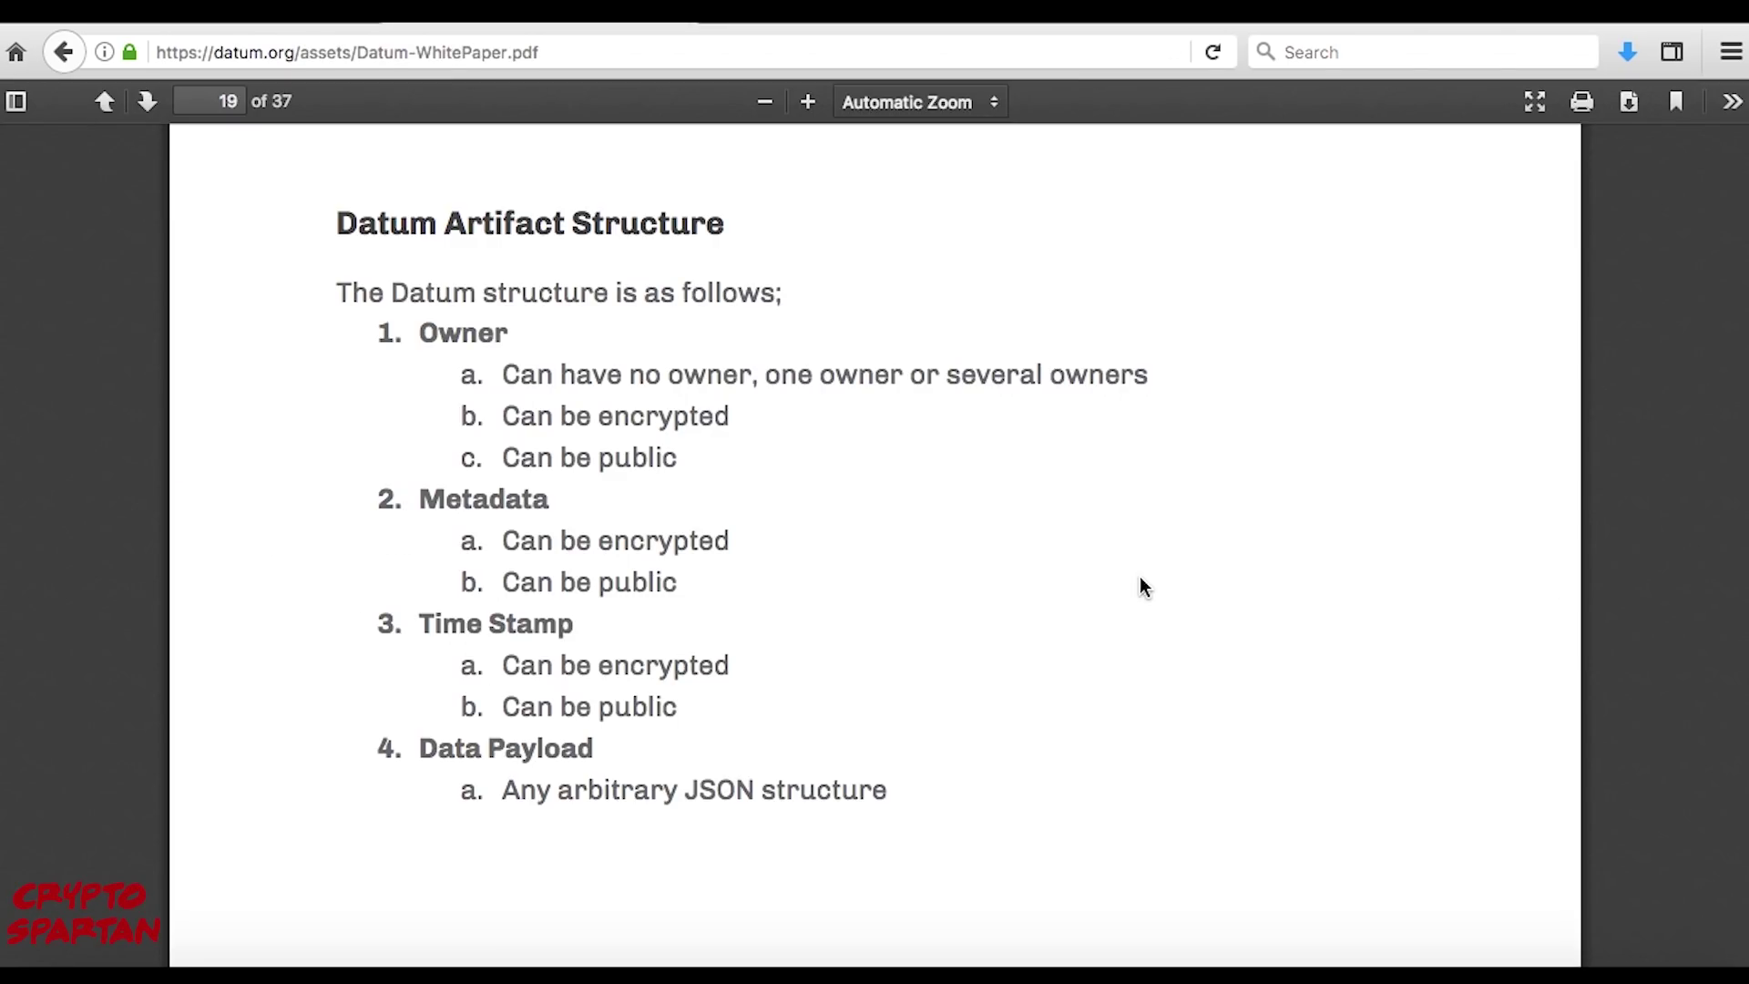
scroll(1139, 578, down, 5)
scroll(1140, 578, down, 3)
scroll(1140, 578, down, 2)
scroll(1401, 604, down, 1)
scroll(1399, 604, down, 1)
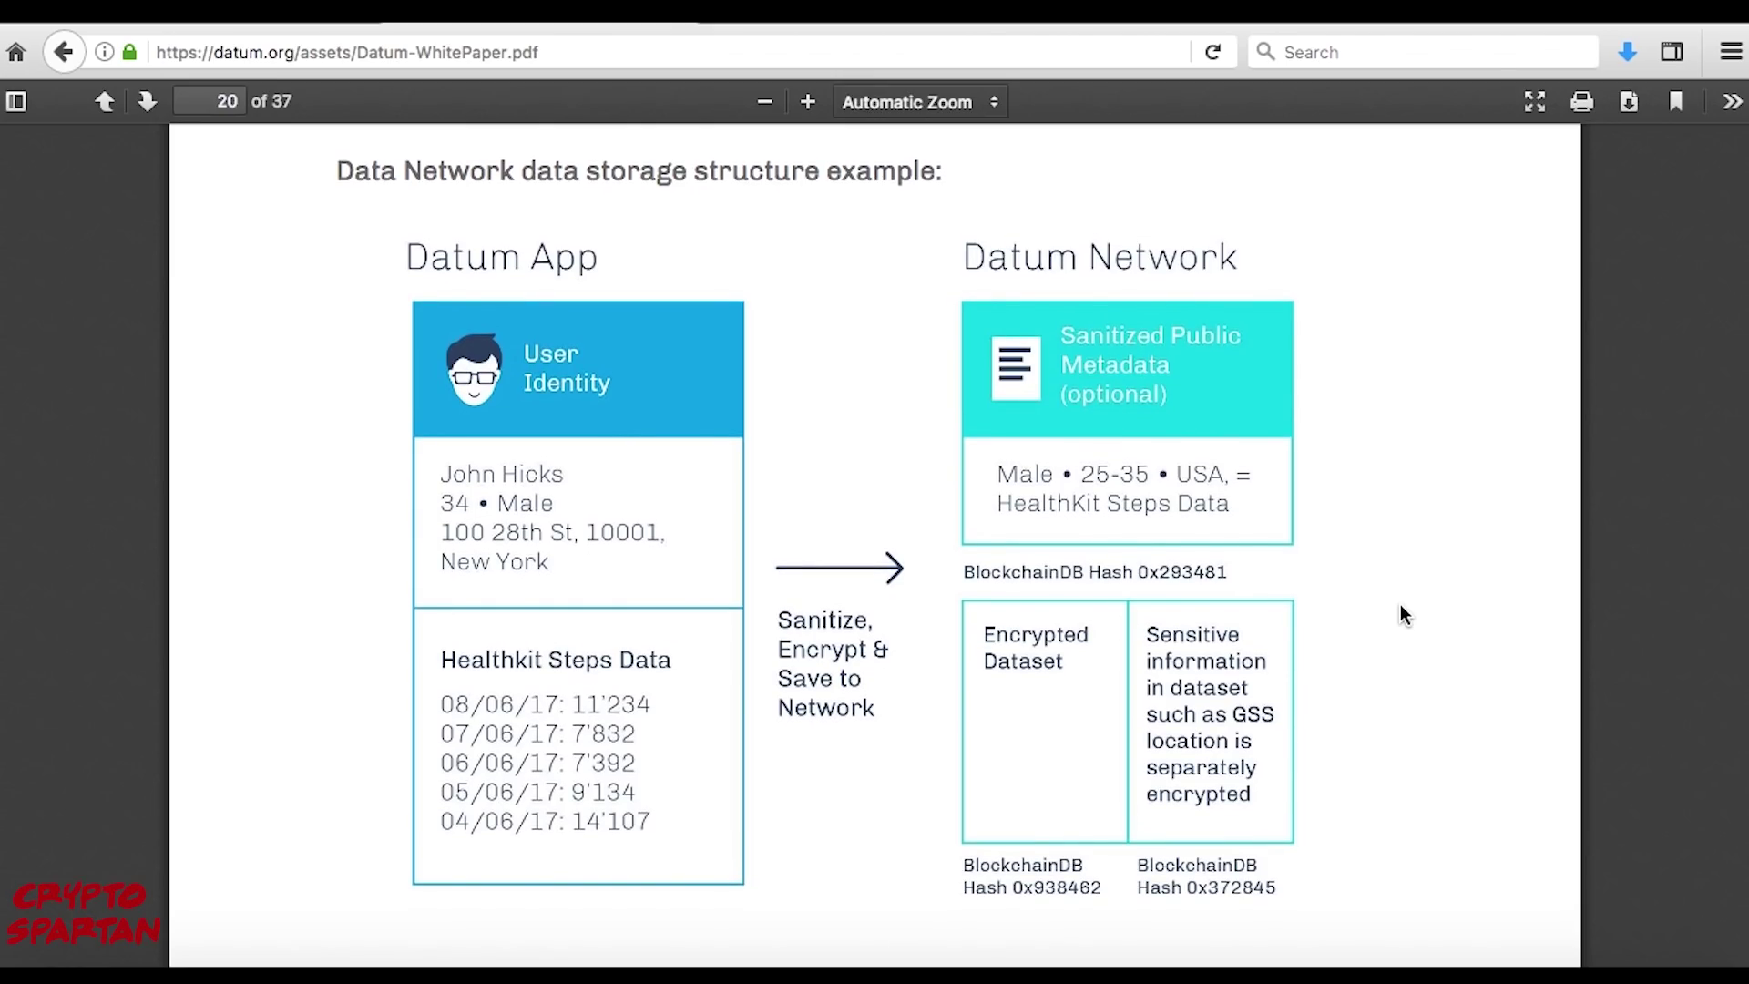
Leave the whitepaper's page 20 storage structure example for the datum.org homepage near Partners
click(259, 24)
scroll(749, 394, up, 5)
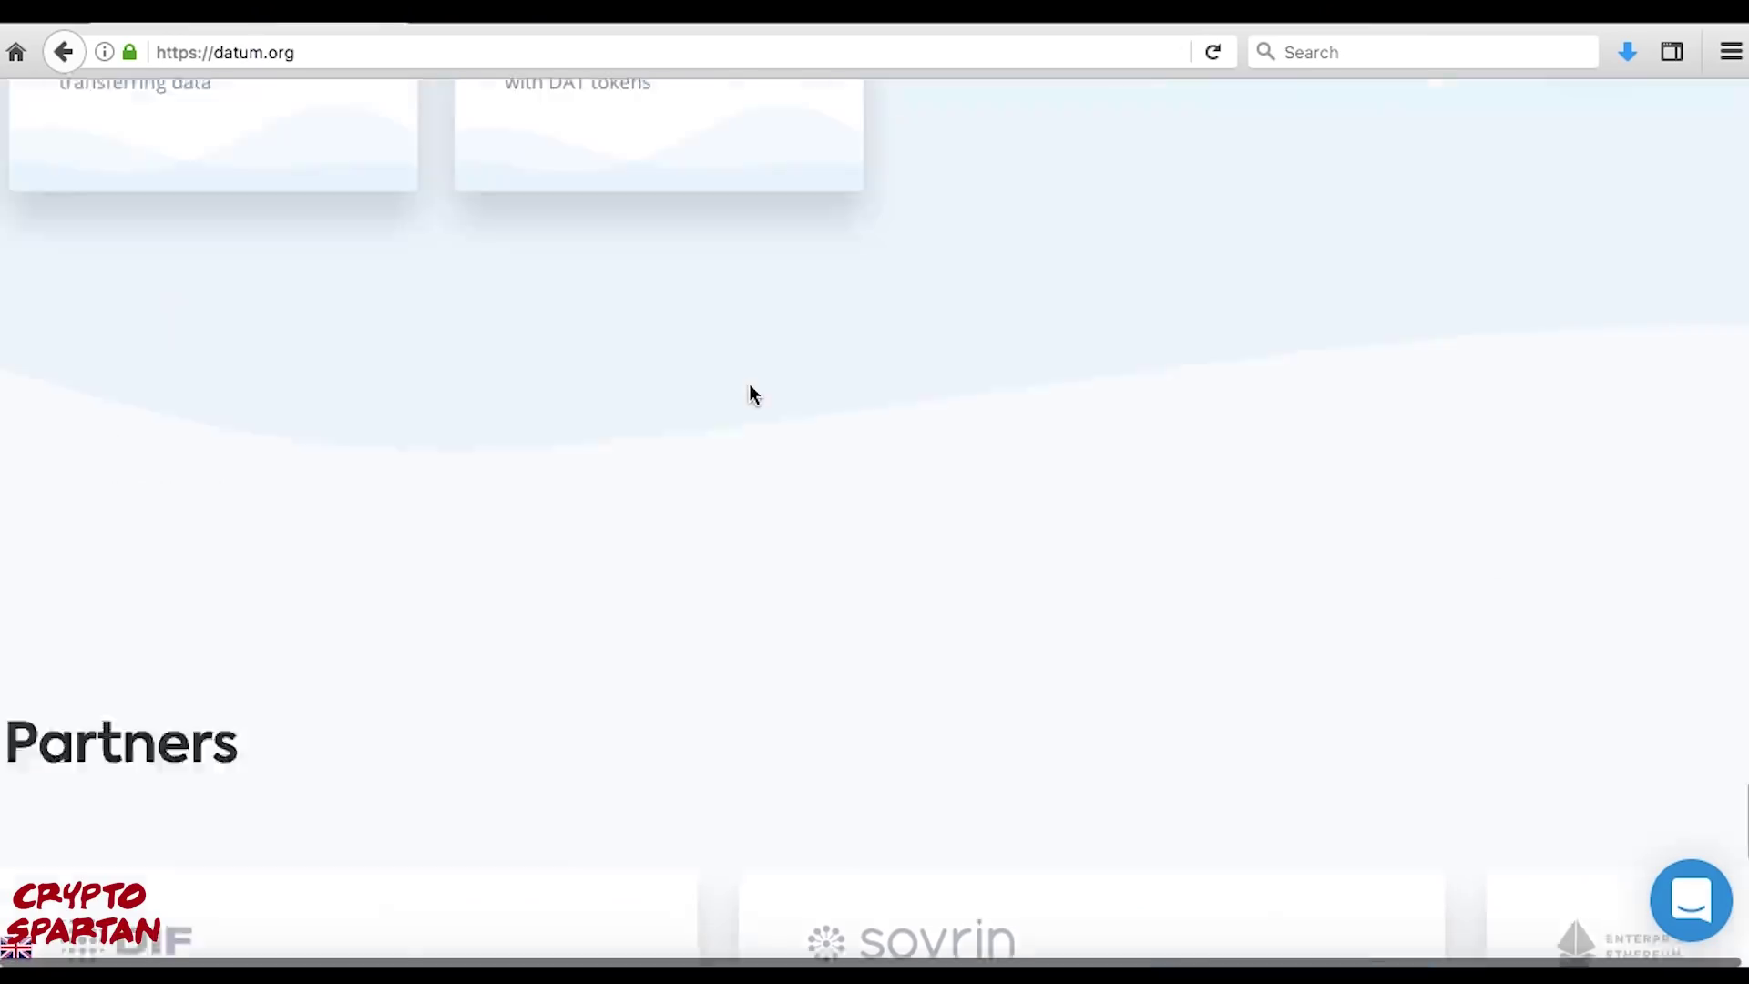
scroll(750, 394, up, 5)
scroll(749, 394, up, 5)
scroll(749, 394, up, 5)
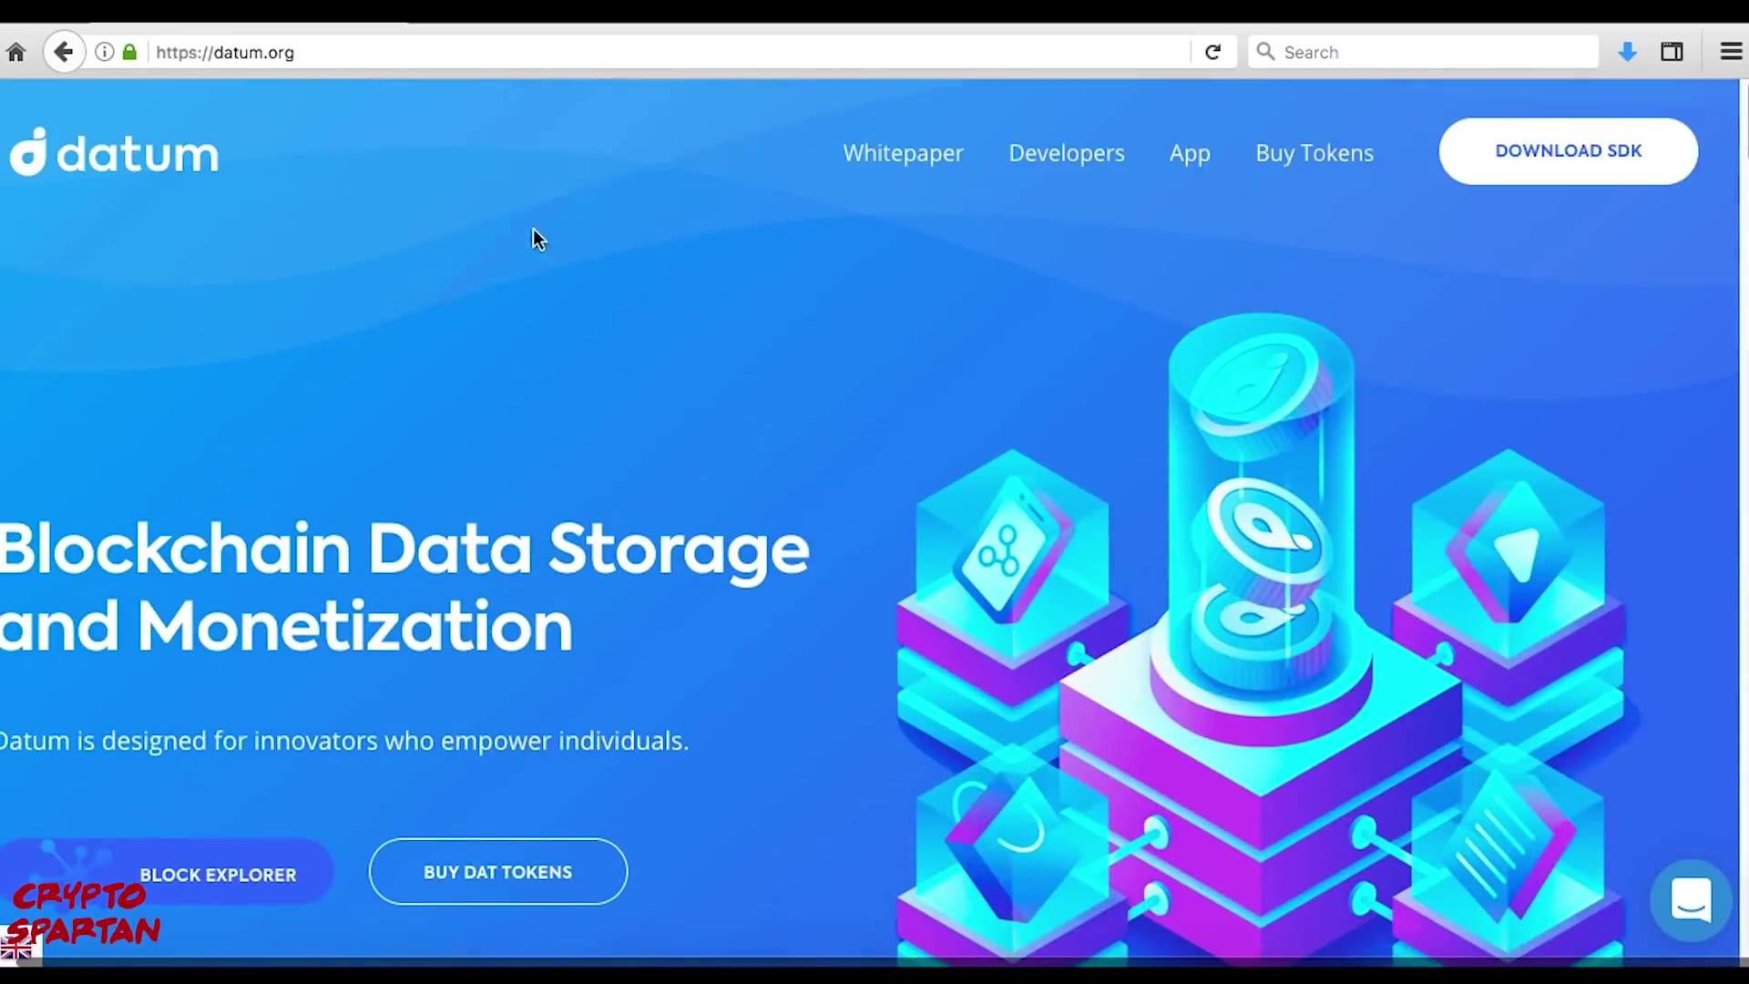
Return to the Datum whitepaper PDF showing its Datum Network cover page
click(533, 16)
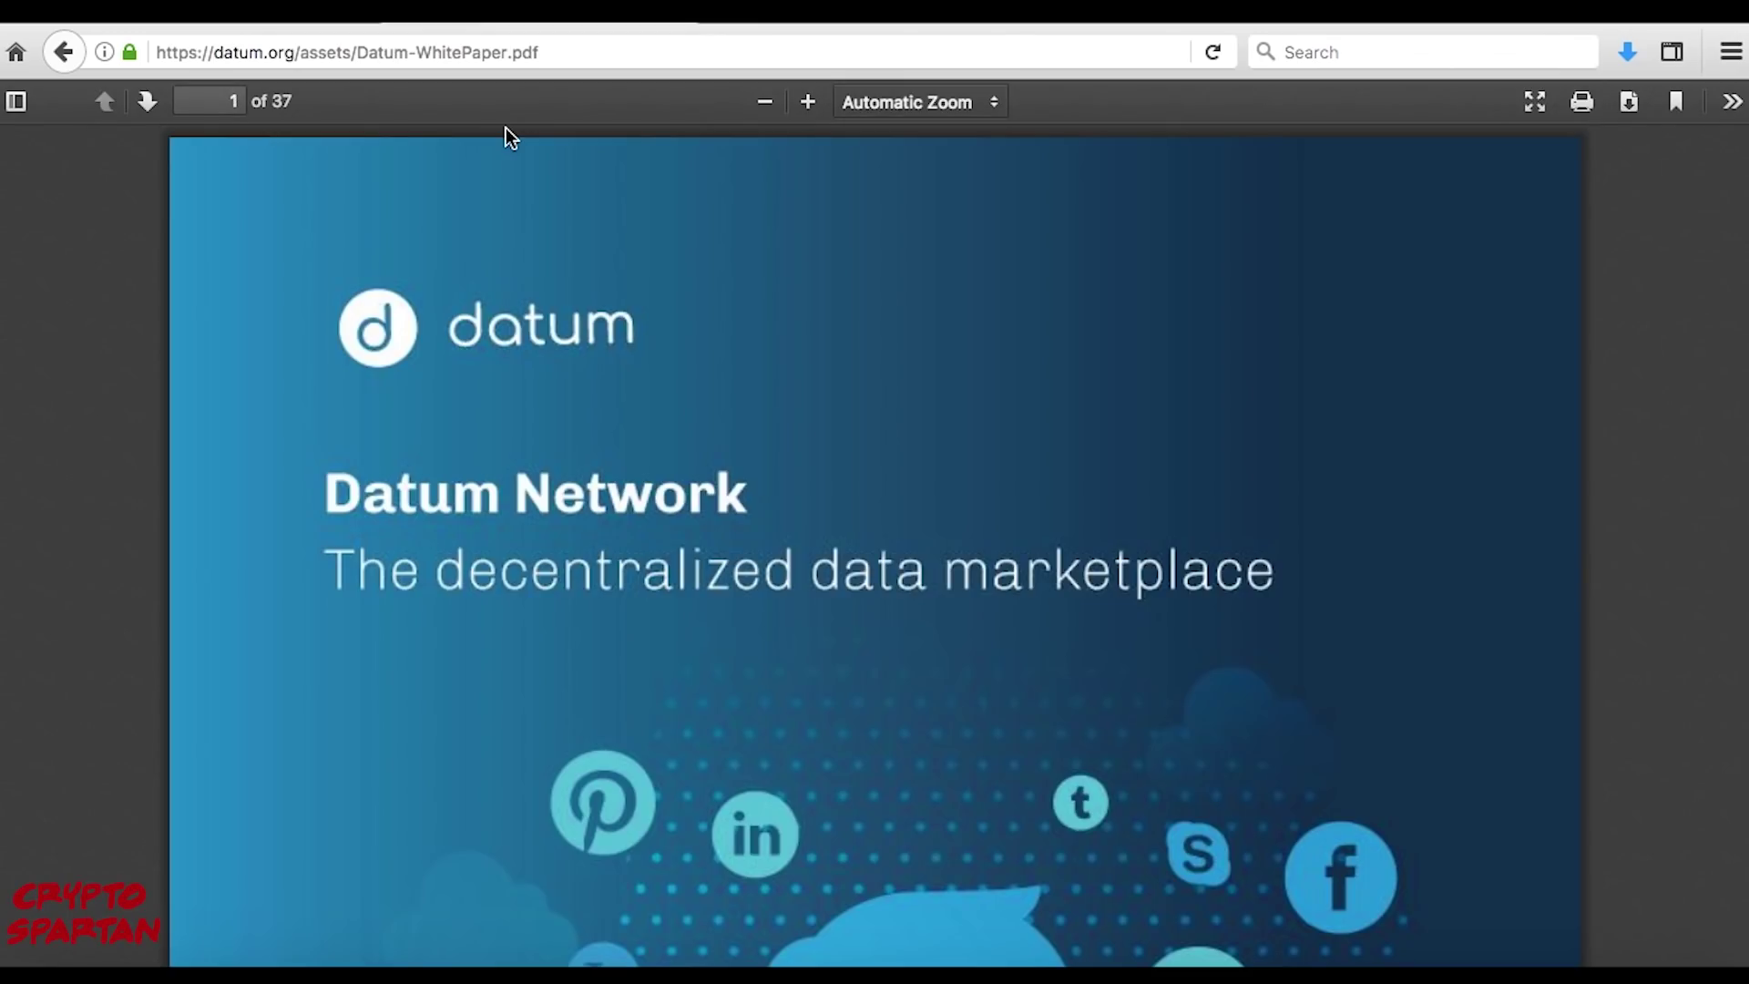
scroll(248, 289, down, 2)
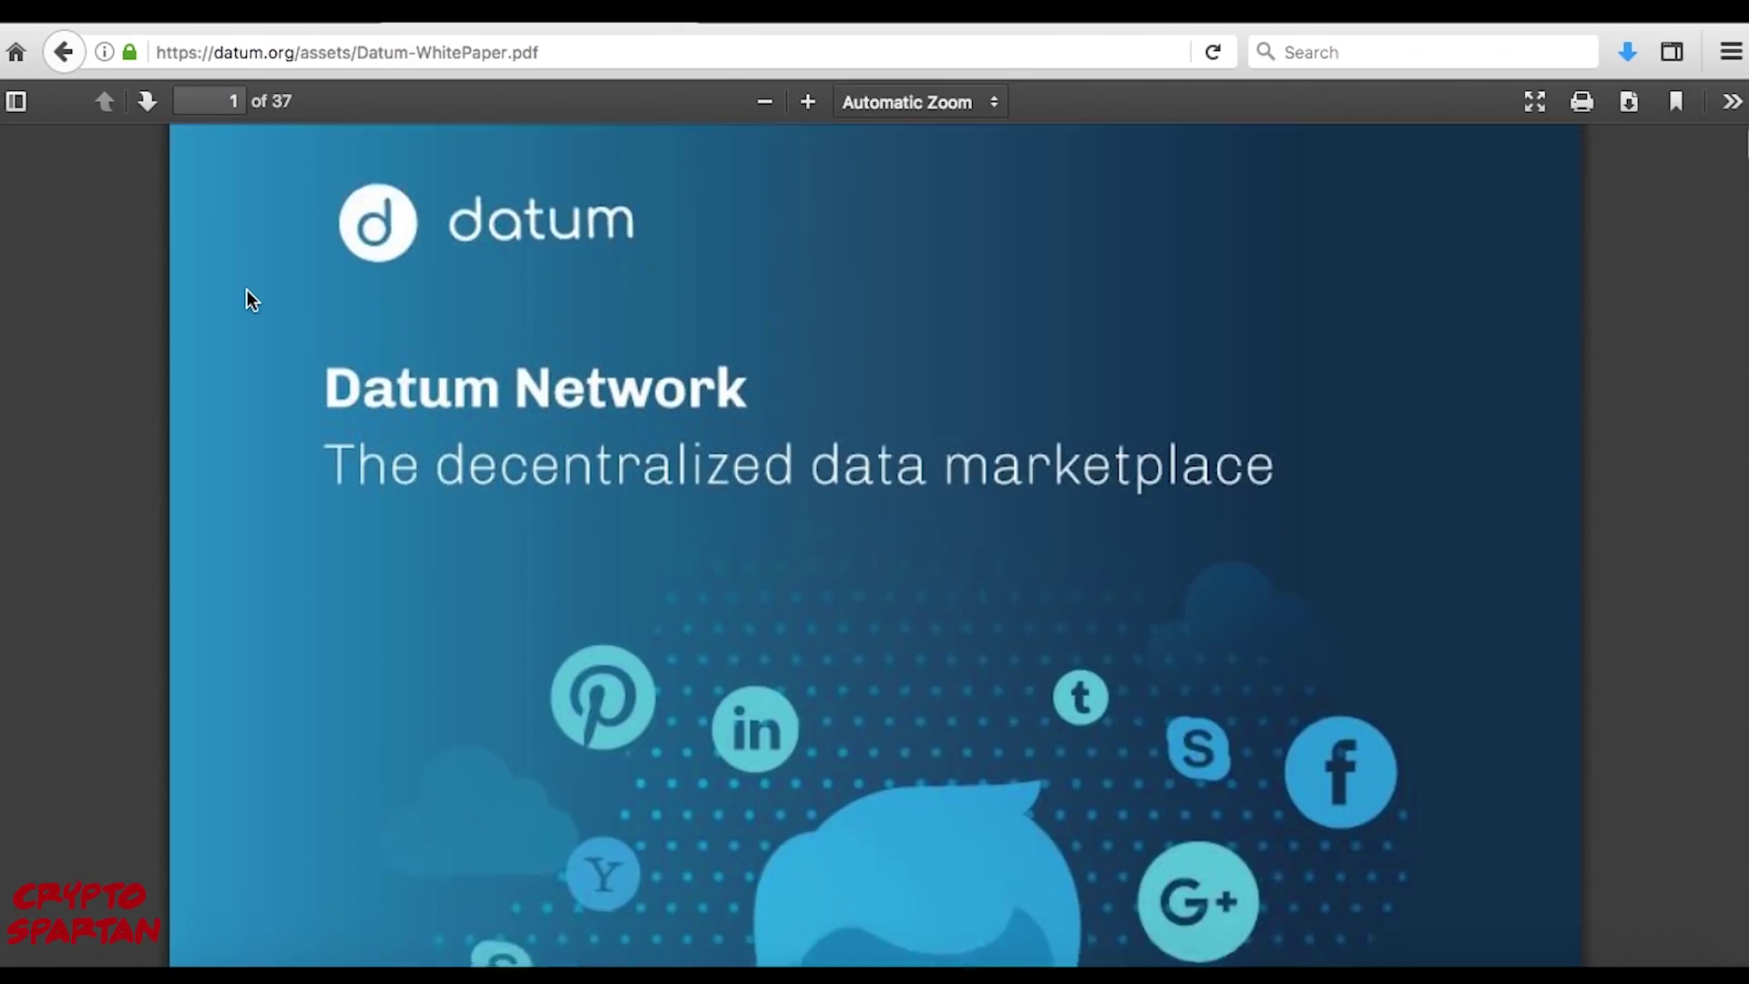
scroll(247, 289, down, 2)
scroll(247, 288, down, 1)
scroll(246, 289, down, 2)
scroll(246, 287, down, 1)
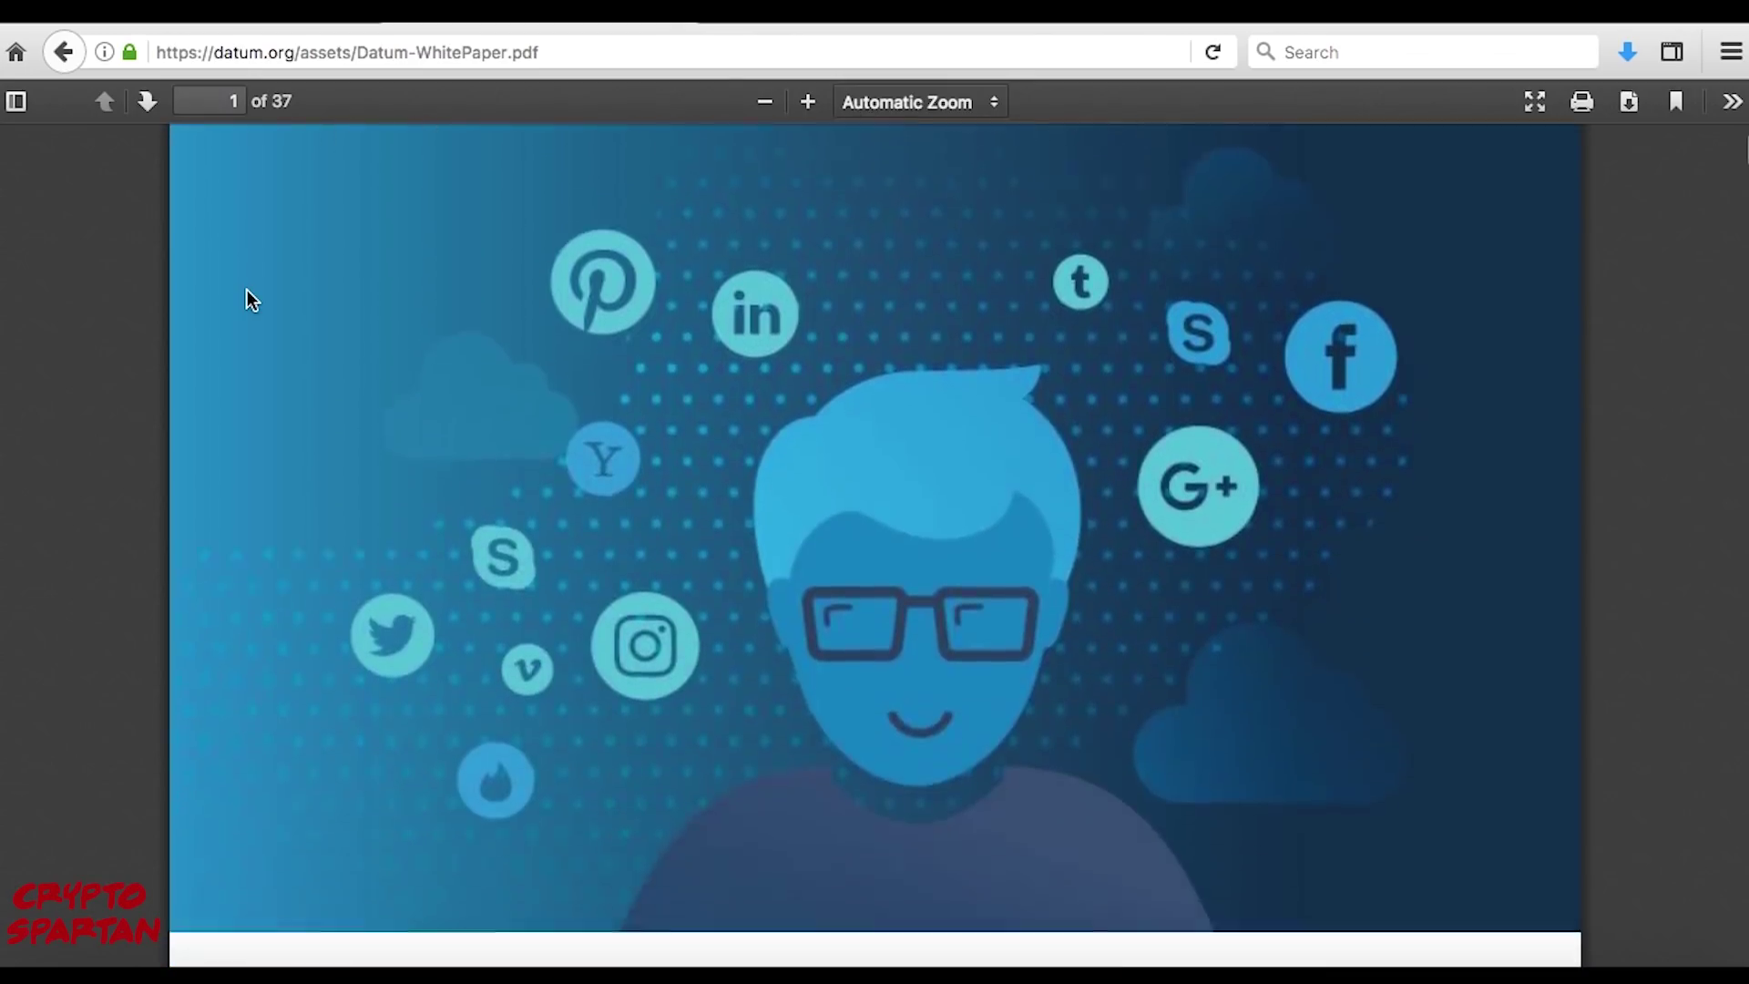
scroll(246, 289, up, 1)
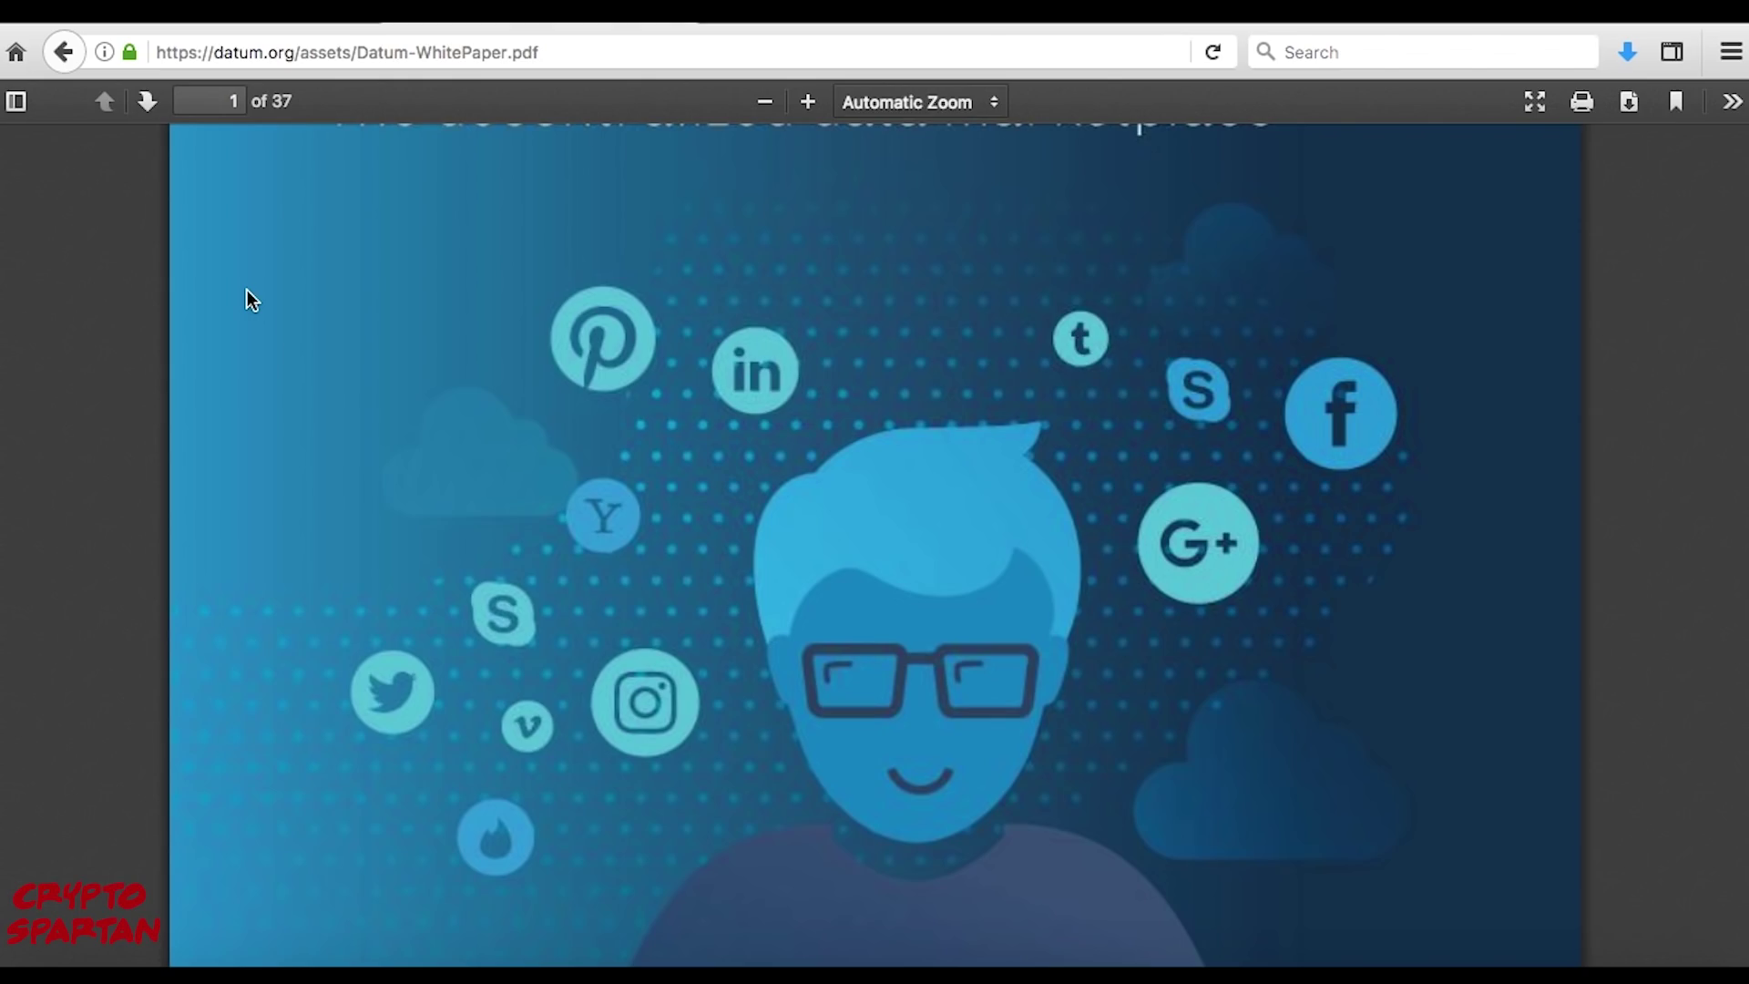
scroll(248, 291, up, 1)
scroll(248, 289, up, 1)
scroll(247, 289, up, 1)
scroll(247, 289, up, 1)
scroll(247, 290, up, 1)
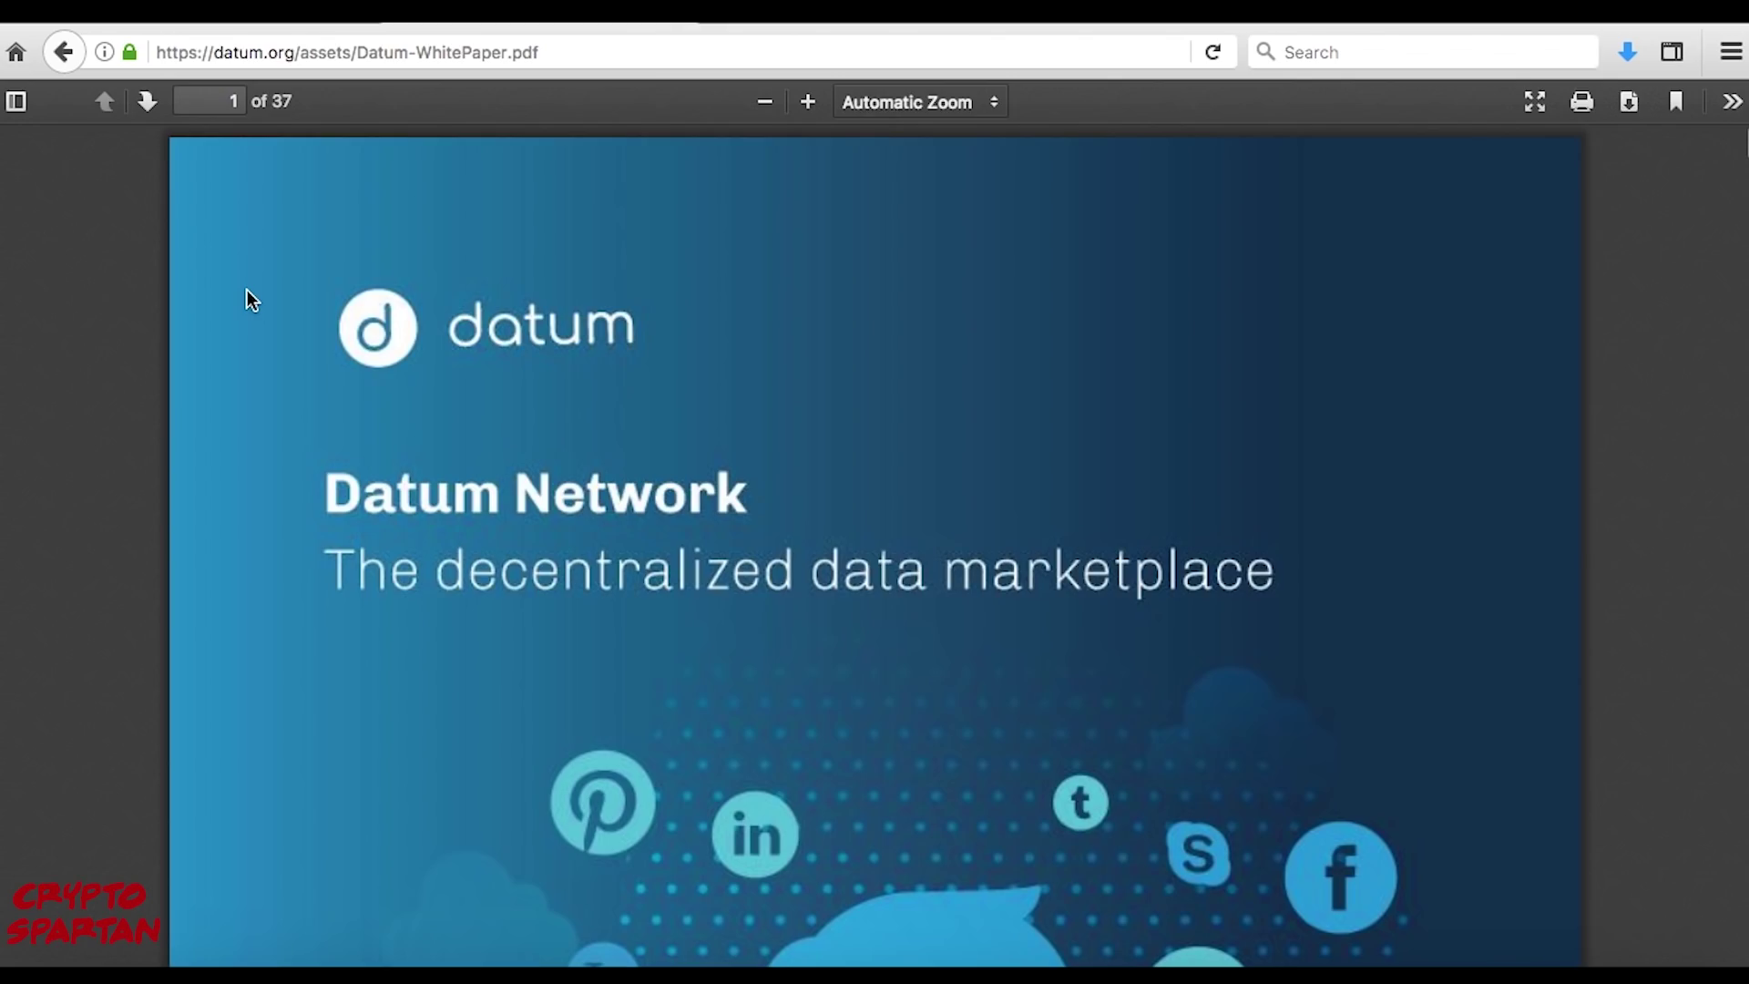